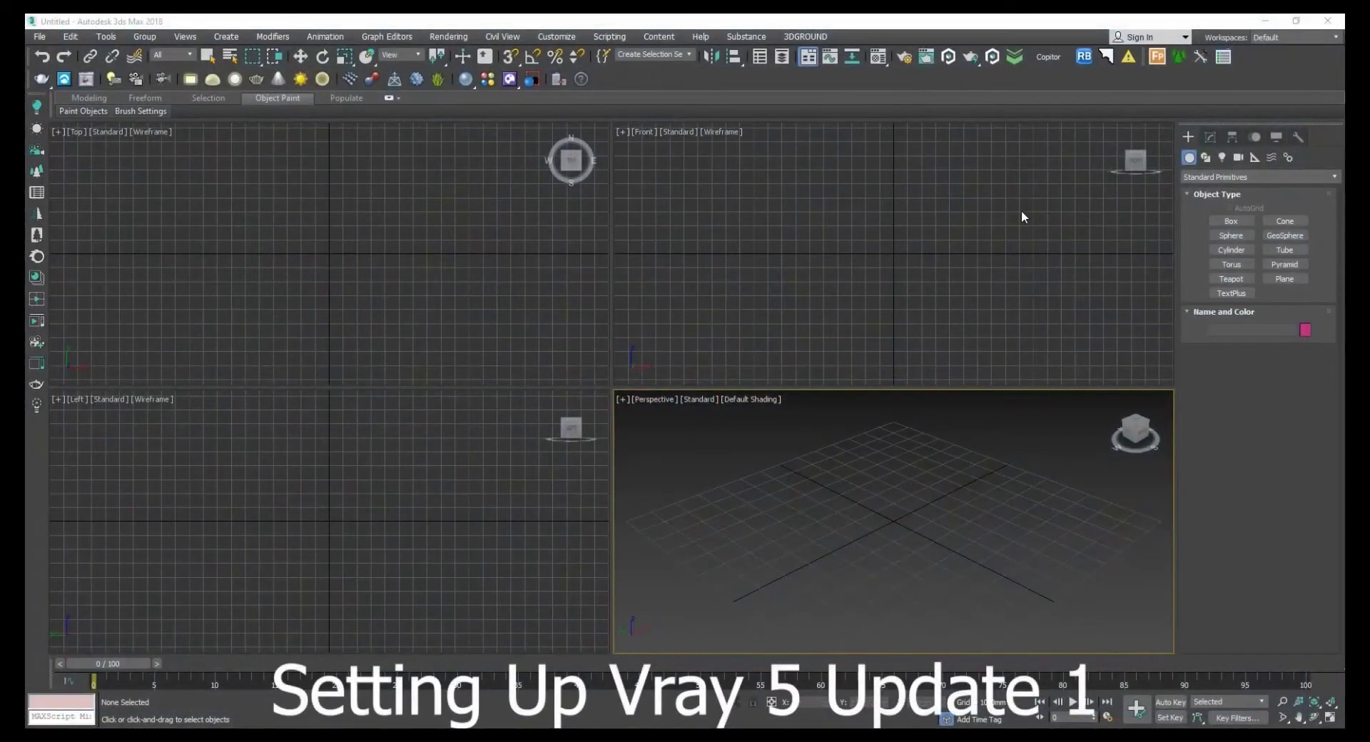
Choose V-Ray 5, update 1 as the production renderer in Render Setup, then close it.
left_click(907, 60)
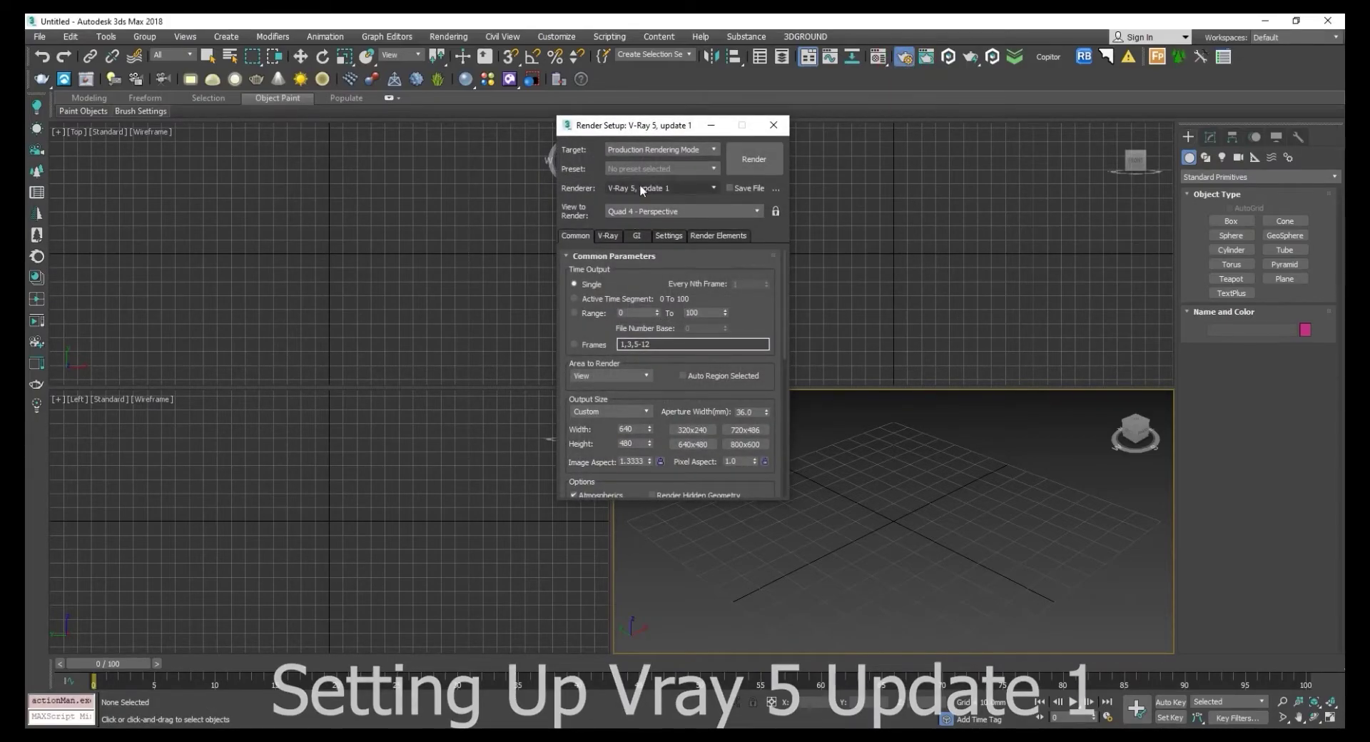
left_click(645, 185)
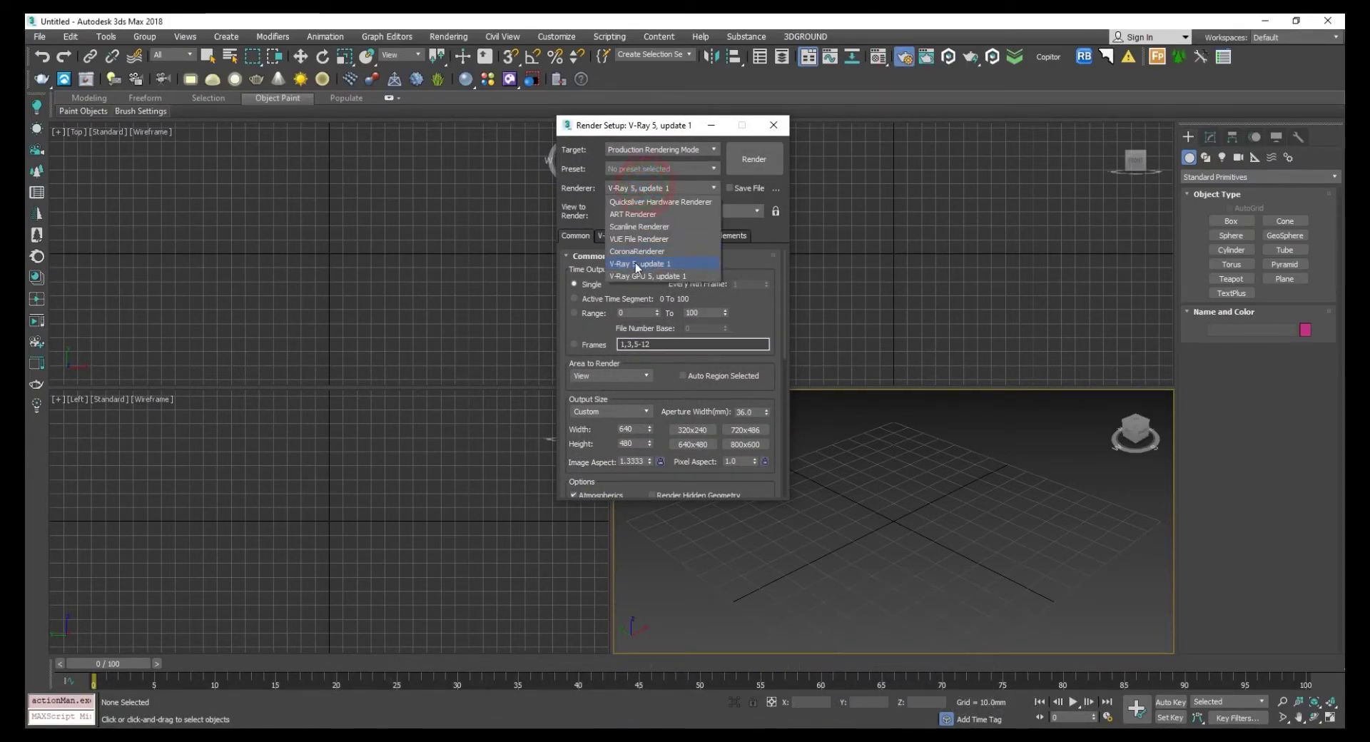
left_click(637, 264)
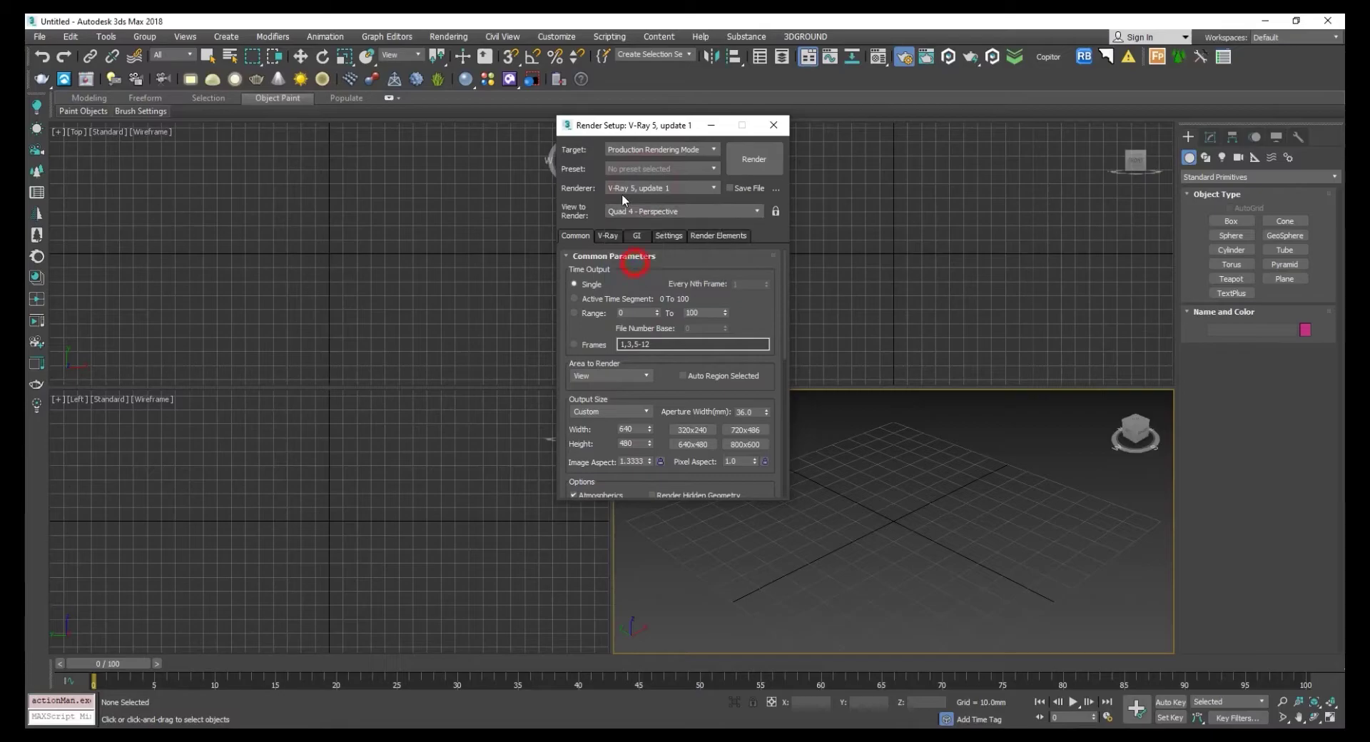
left_click(777, 127)
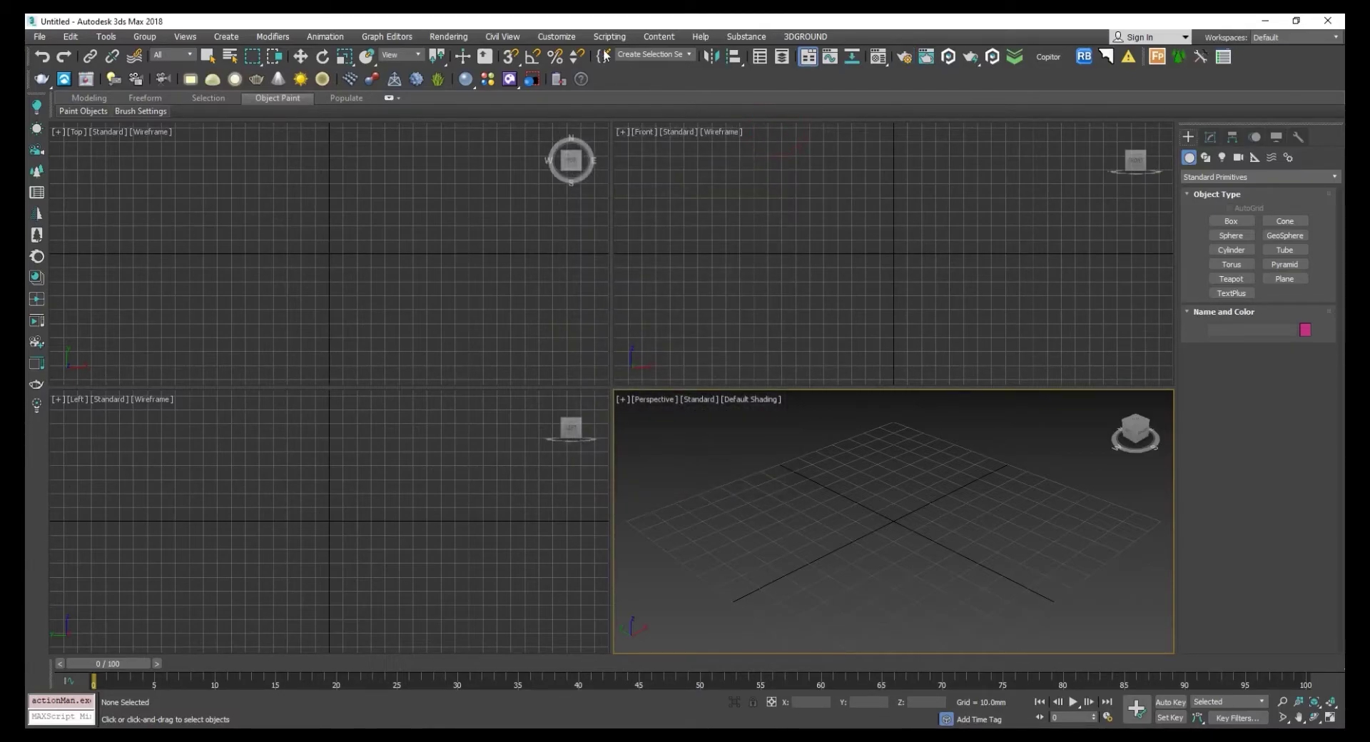
Apply the MAX.vray initial settings with the DefaultUI scheme and acknowledge the restart notice.
left_click(564, 36)
left_click(592, 164)
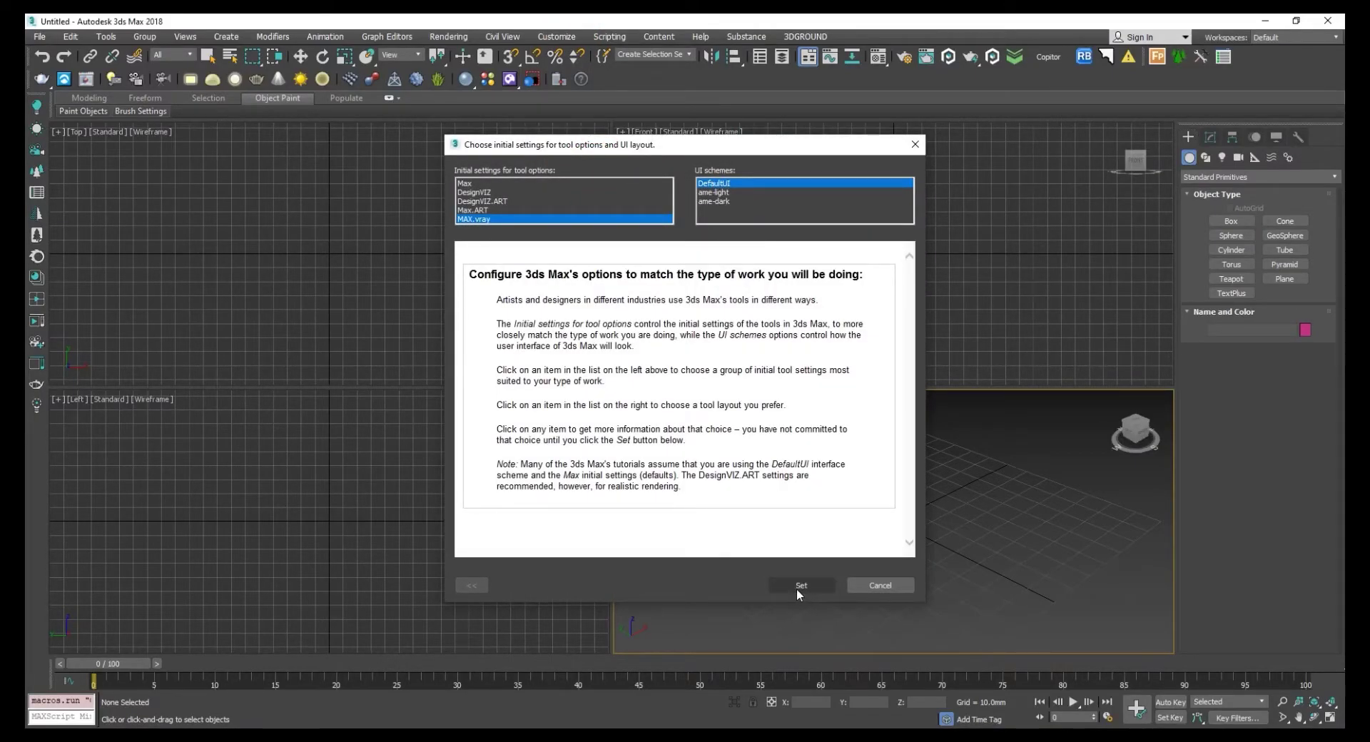
left_click(797, 588)
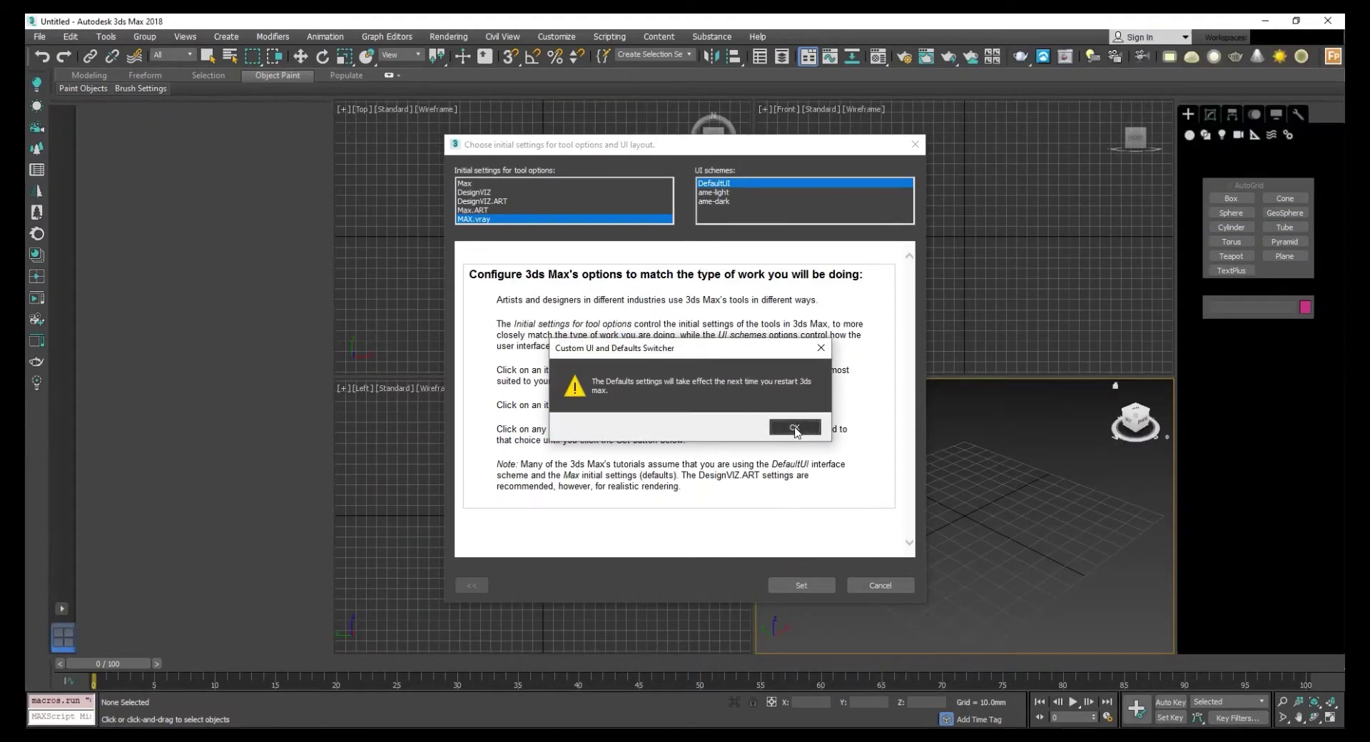
left_click(794, 427)
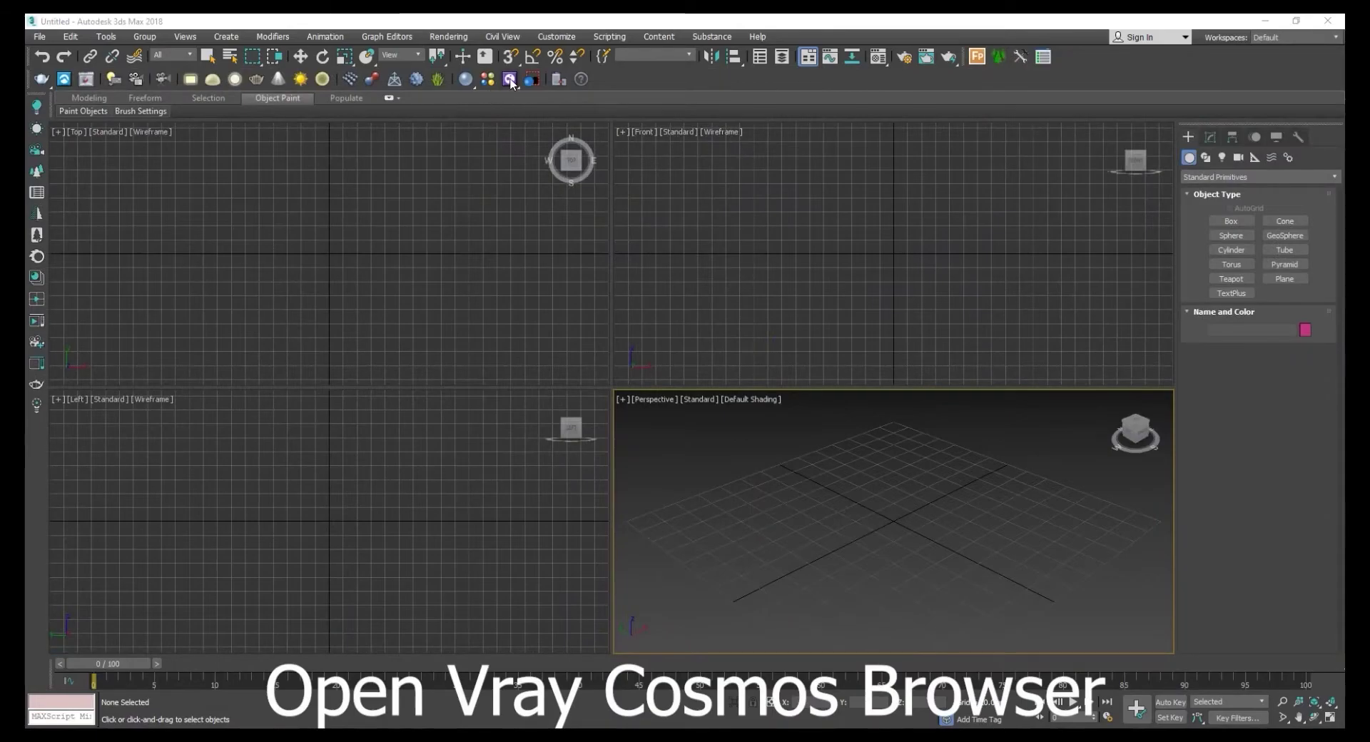
Open Chaos Cosmos on the 3D Models library in a maximized window.
left_click(510, 79)
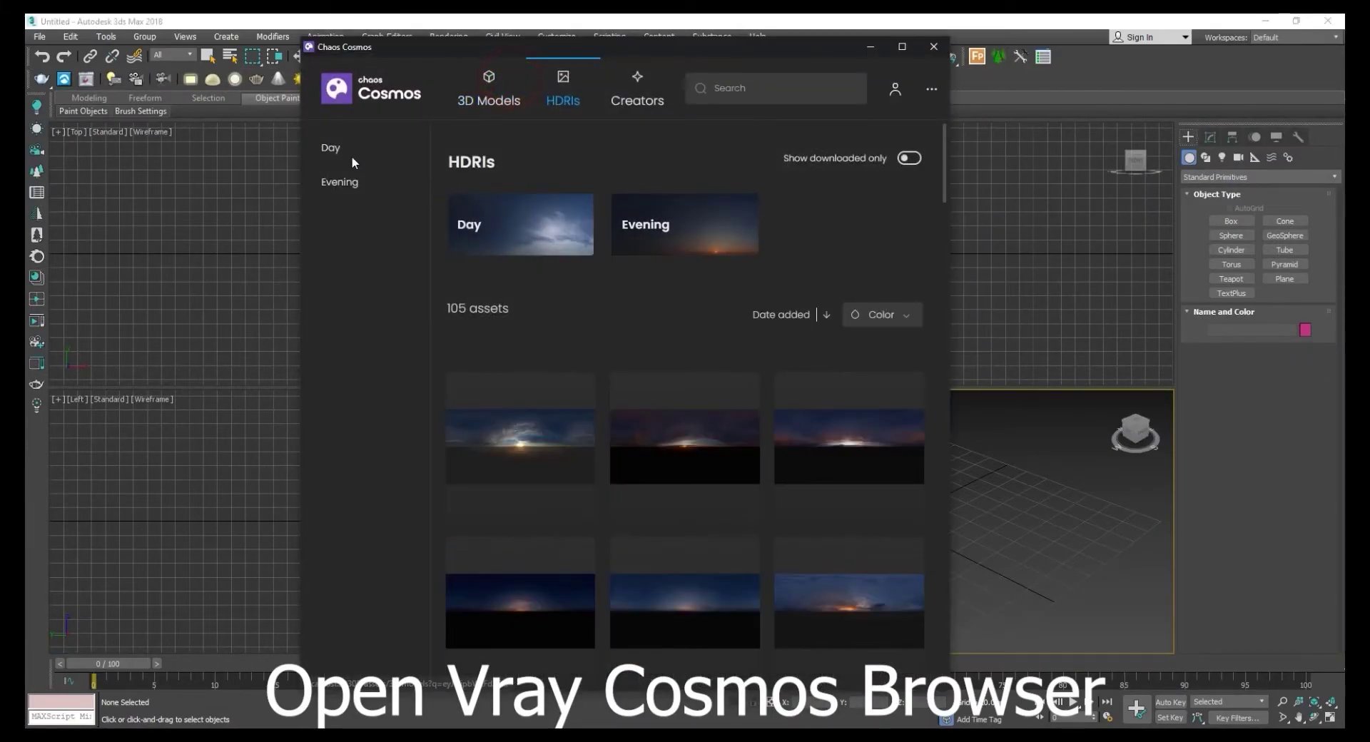
left_click(504, 90)
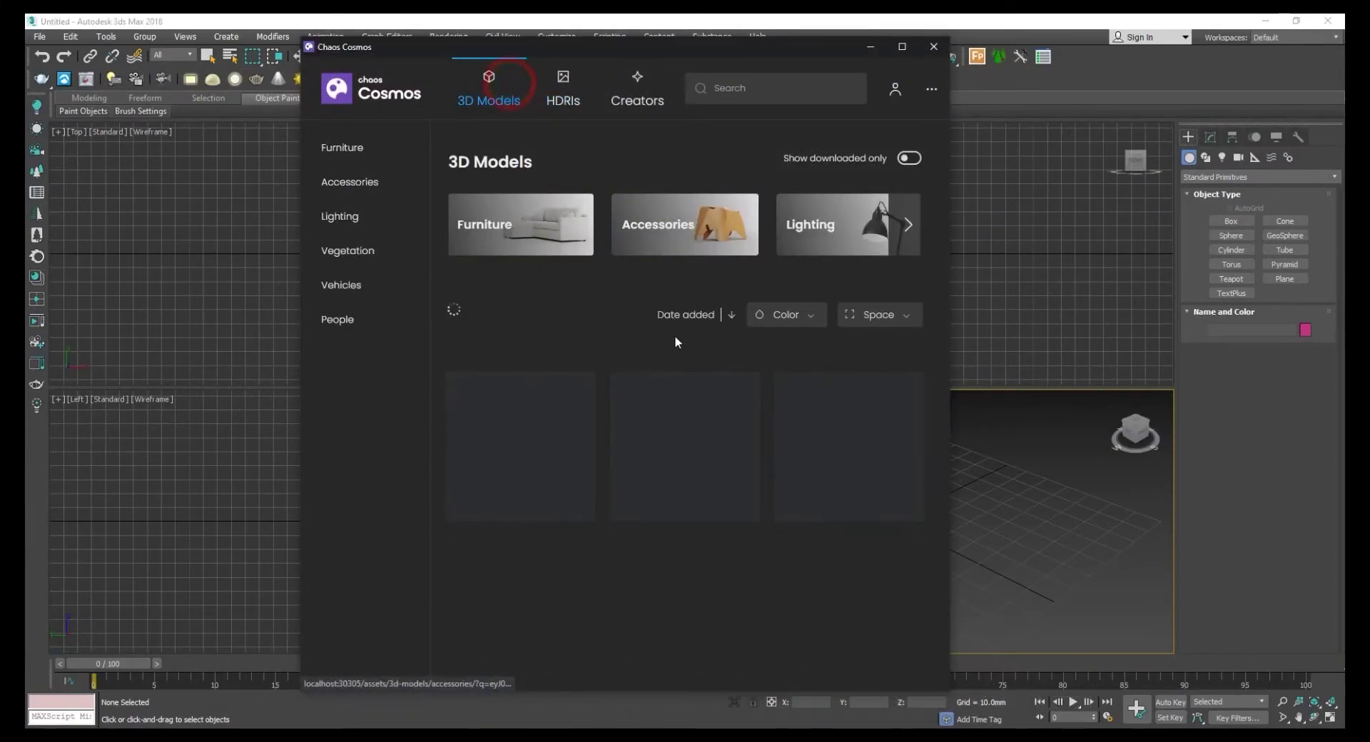
left_click(903, 47)
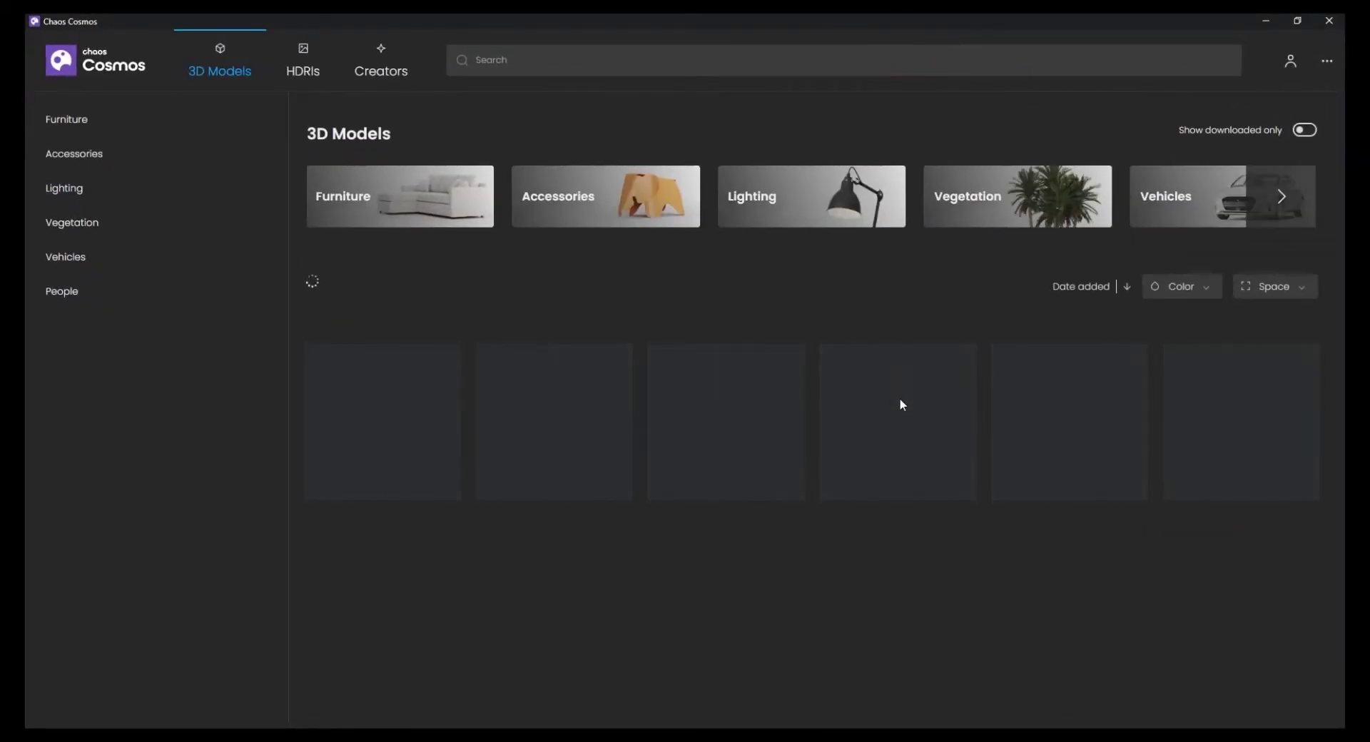
scroll(936, 440, "down", 5)
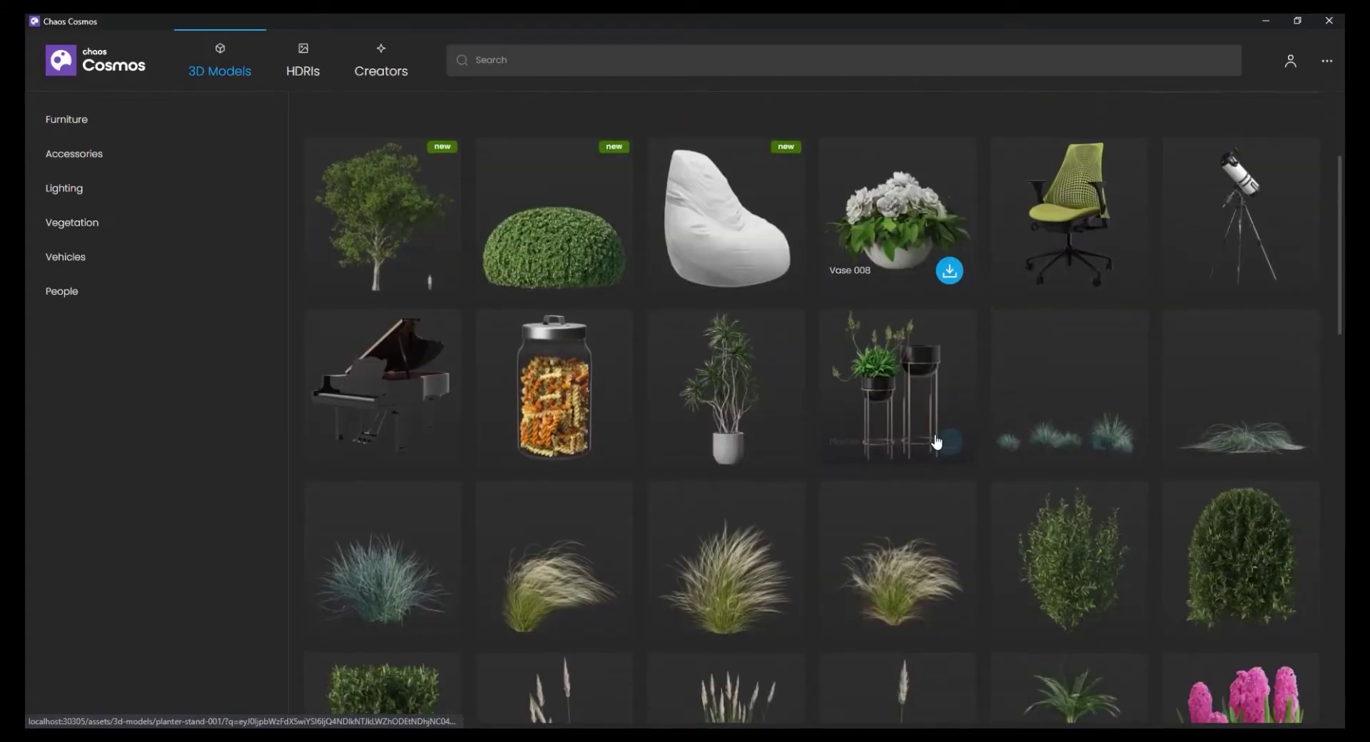
scroll(928, 447, "down", 8)
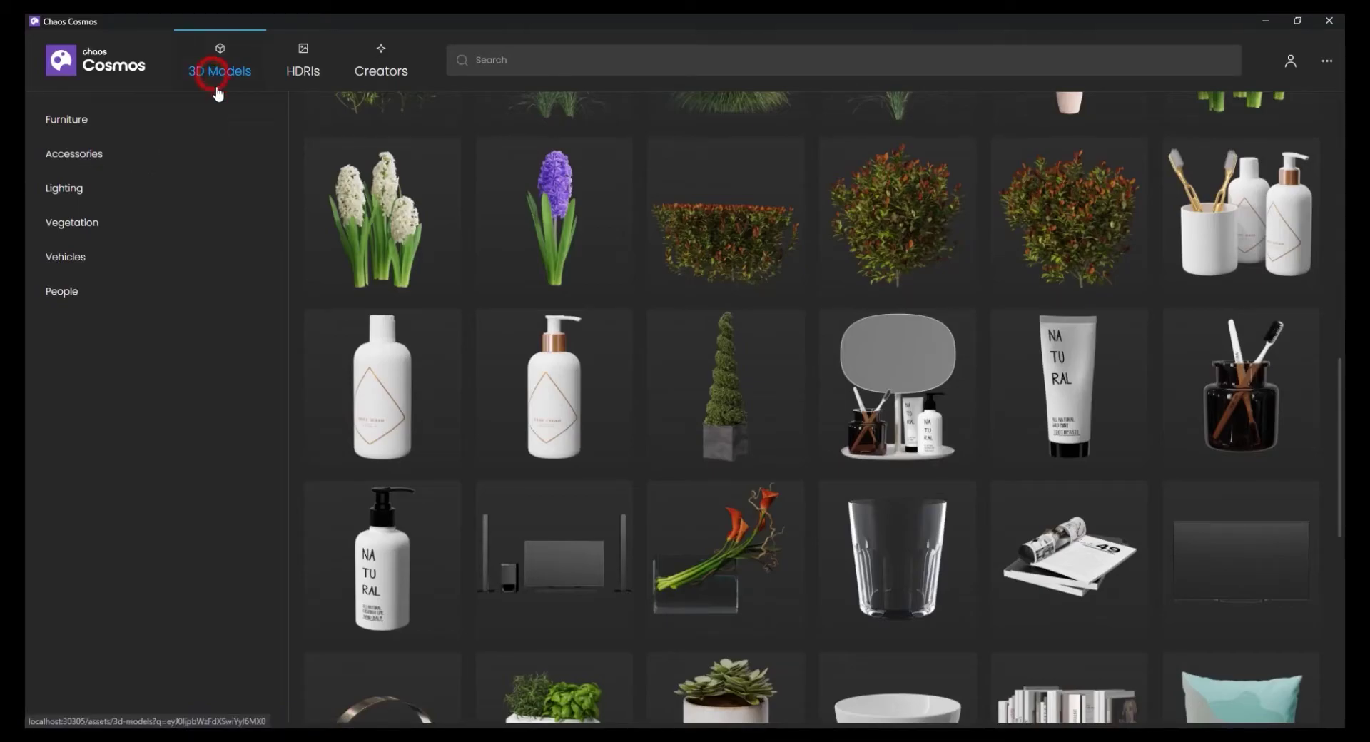
Browse the Accessories and Lighting model categories.
left_click(59, 160)
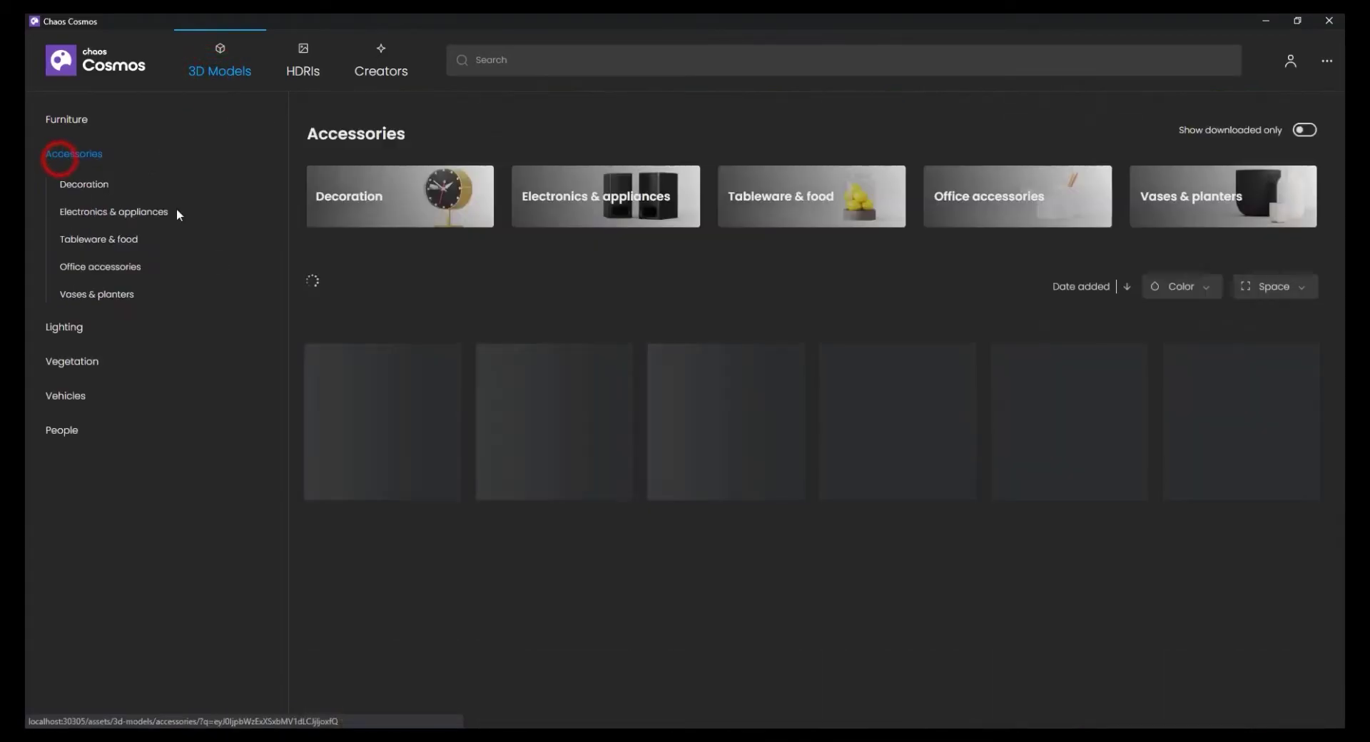
scroll(856, 379, "down", 3)
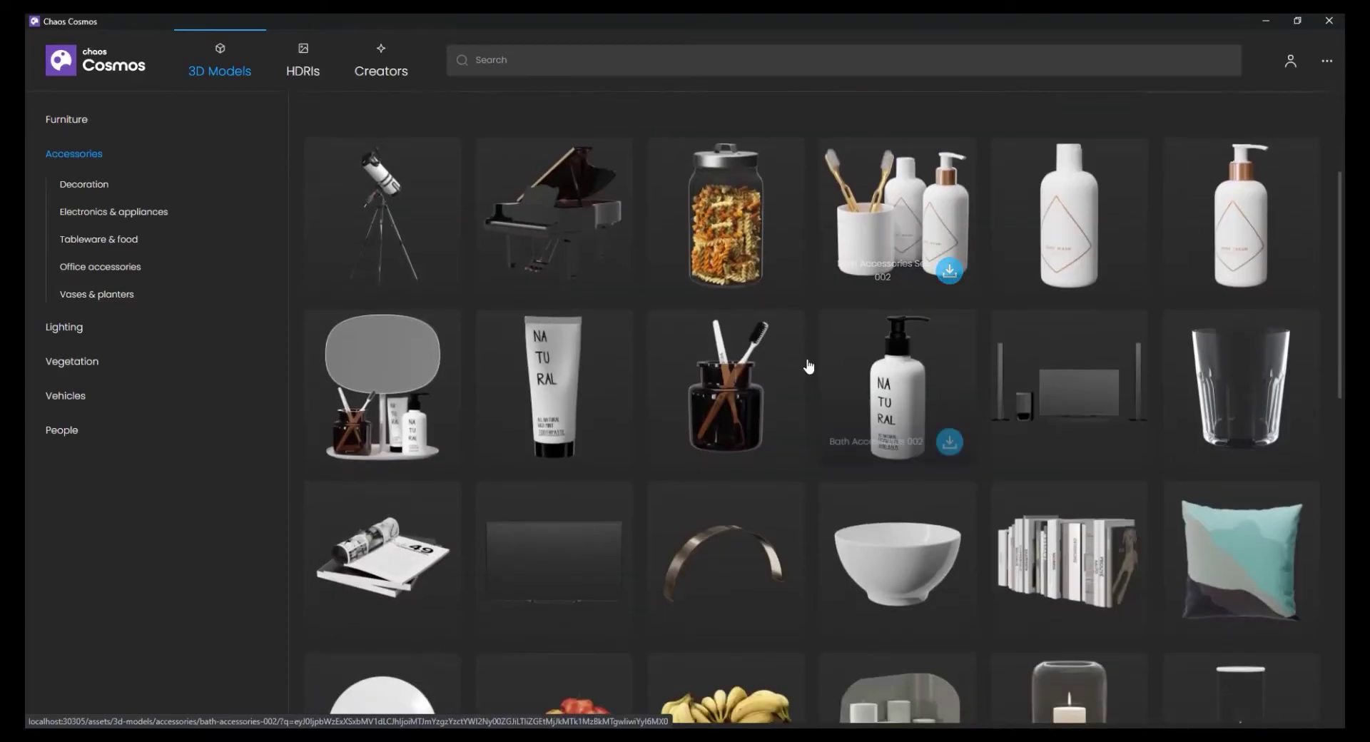
scroll(865, 429, "down", 3)
scroll(865, 430, "down", 3)
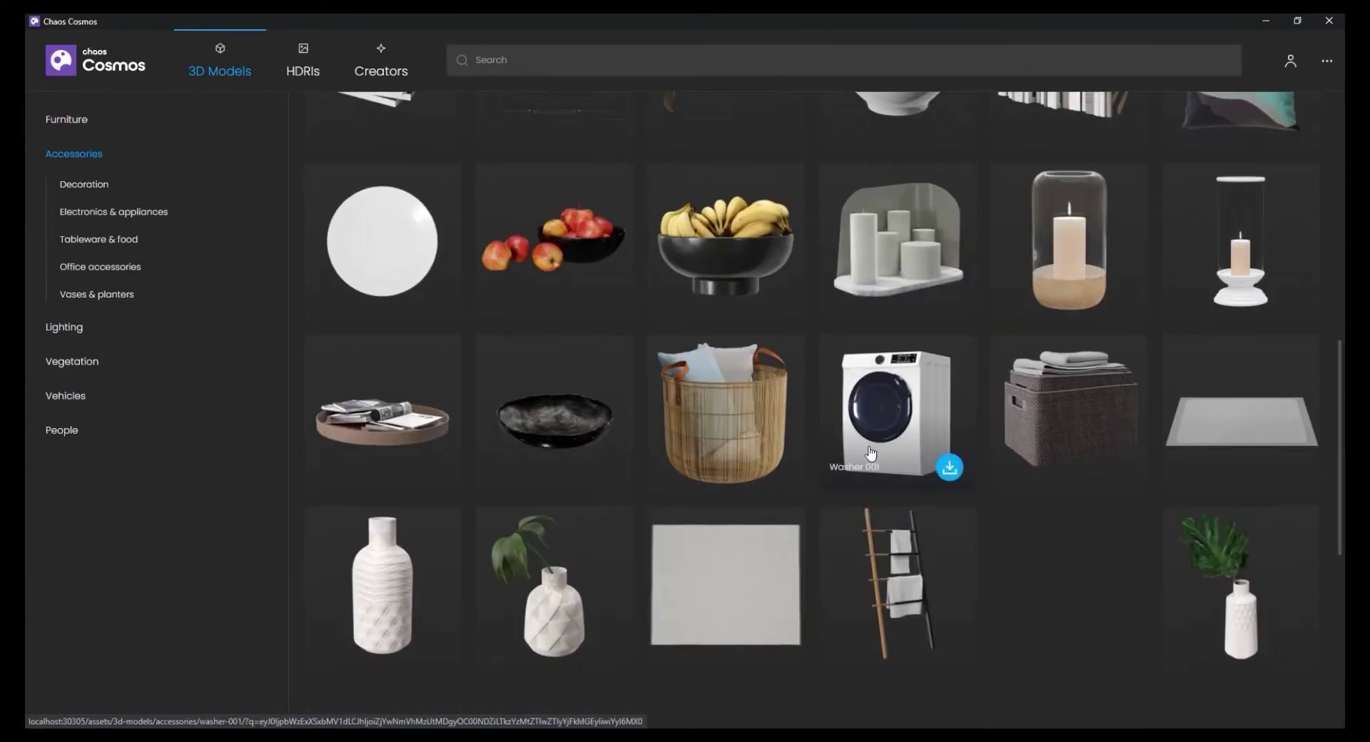
scroll(870, 449, "down", 4)
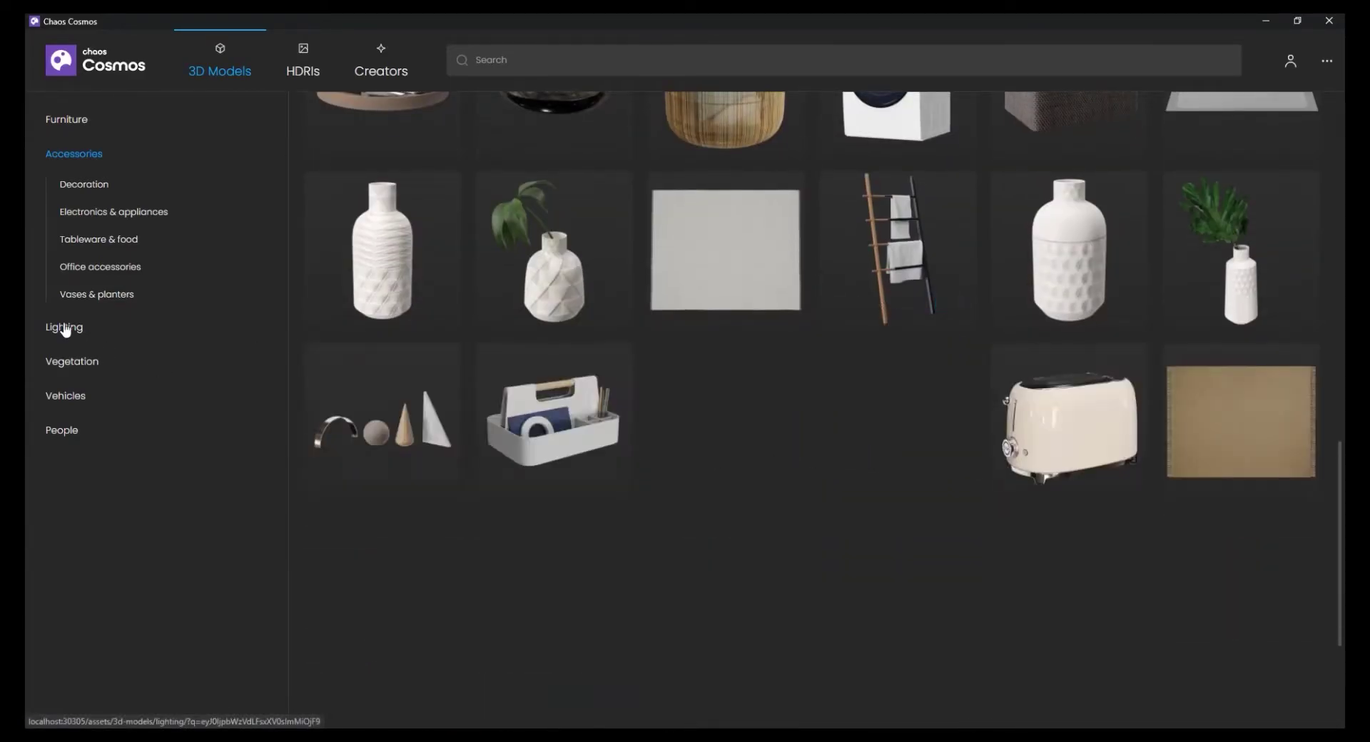
left_click(64, 327)
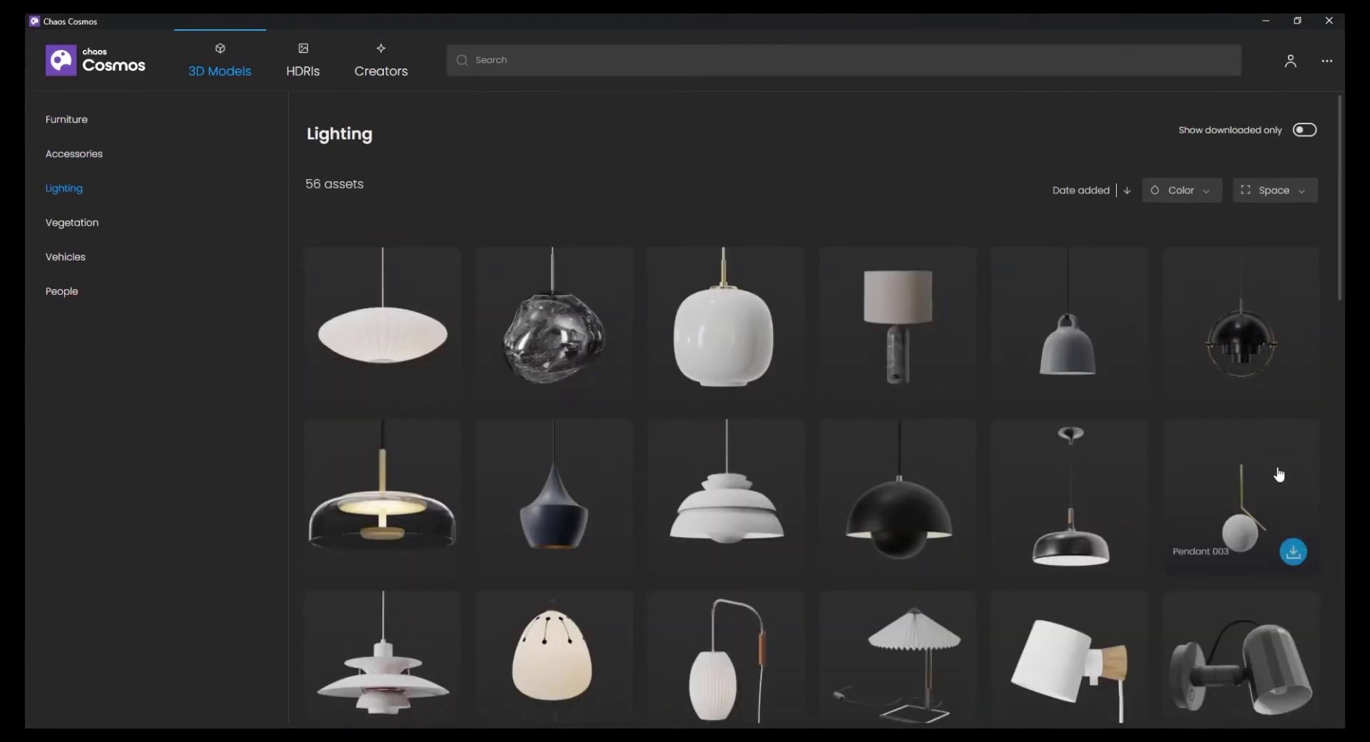
scroll(1262, 500, "down", 3)
scroll(685, 428, "down", 2)
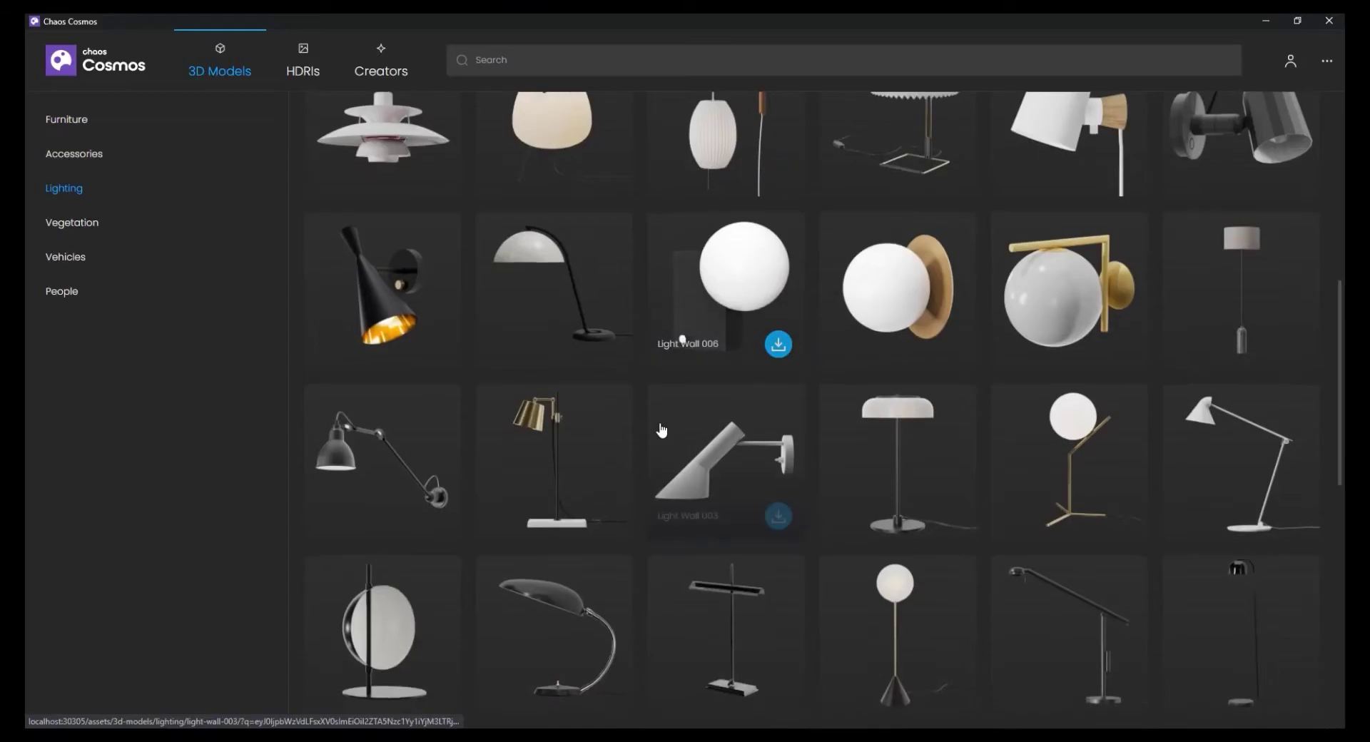
scroll(893, 492, "down", 2)
scroll(893, 492, "down", 4)
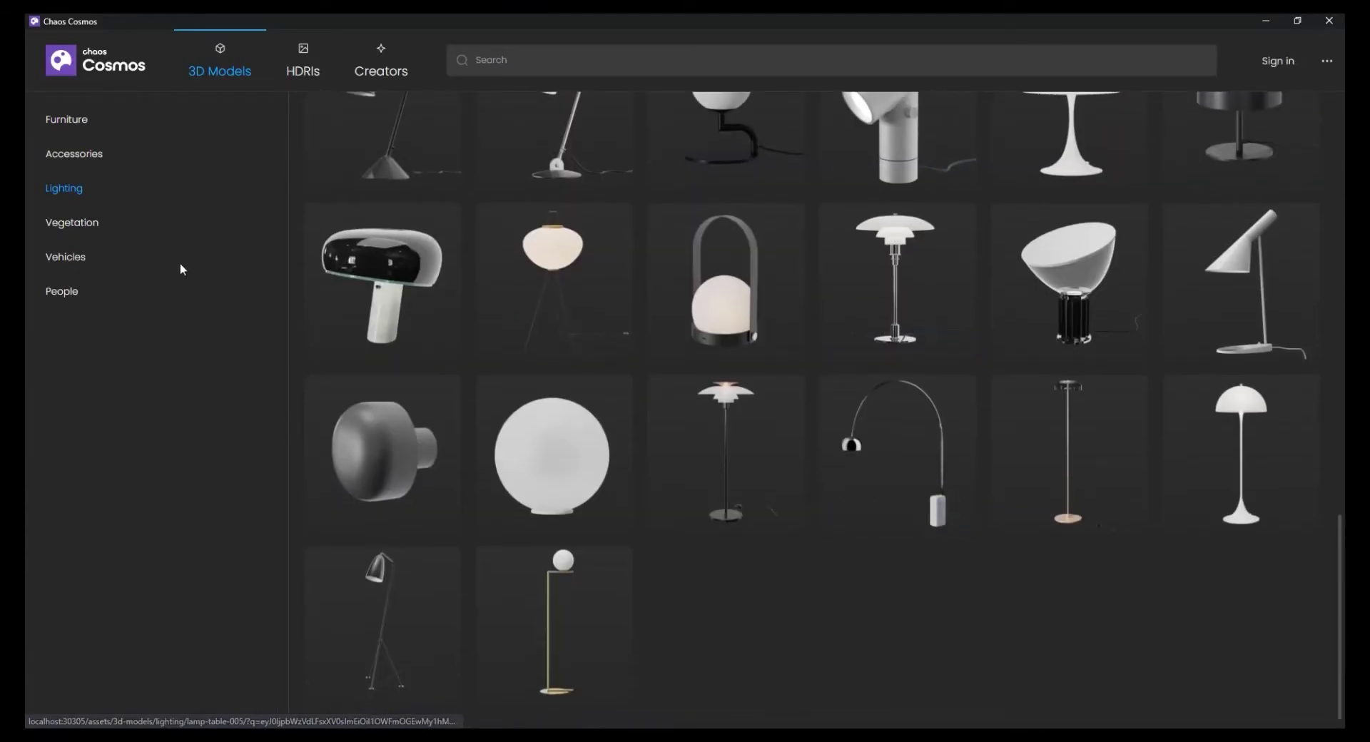
Browse the Vegetation, Vehicles and People model categories.
left_click(78, 227)
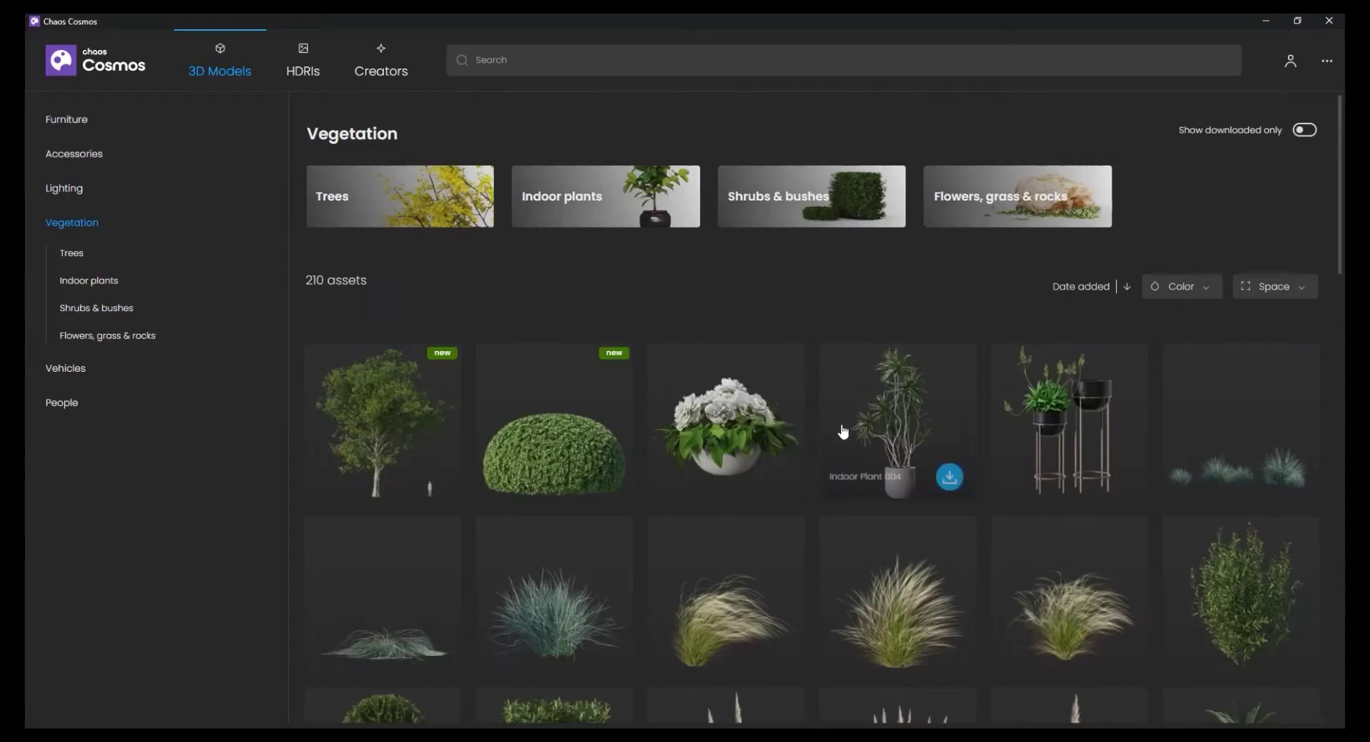
scroll(841, 431, "down", 3)
scroll(843, 438, "down", 6)
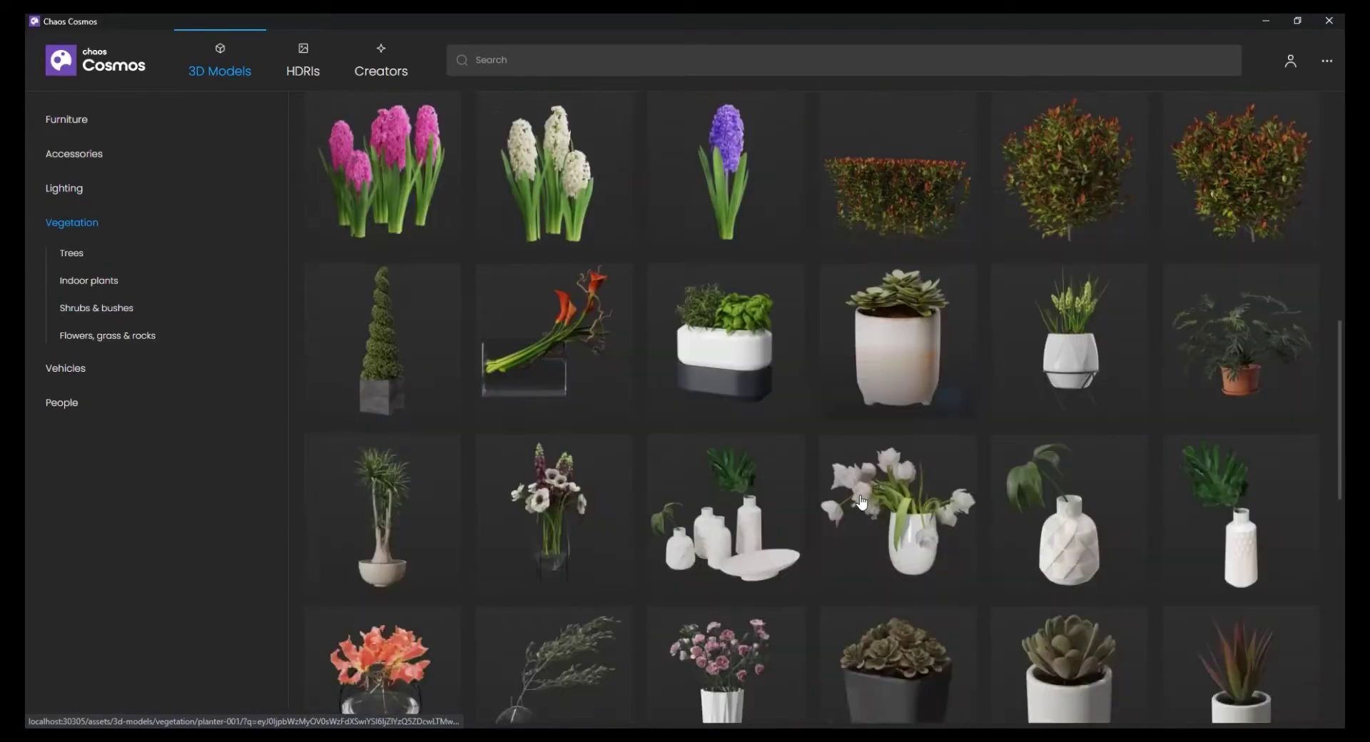
scroll(1184, 540, "down", 3)
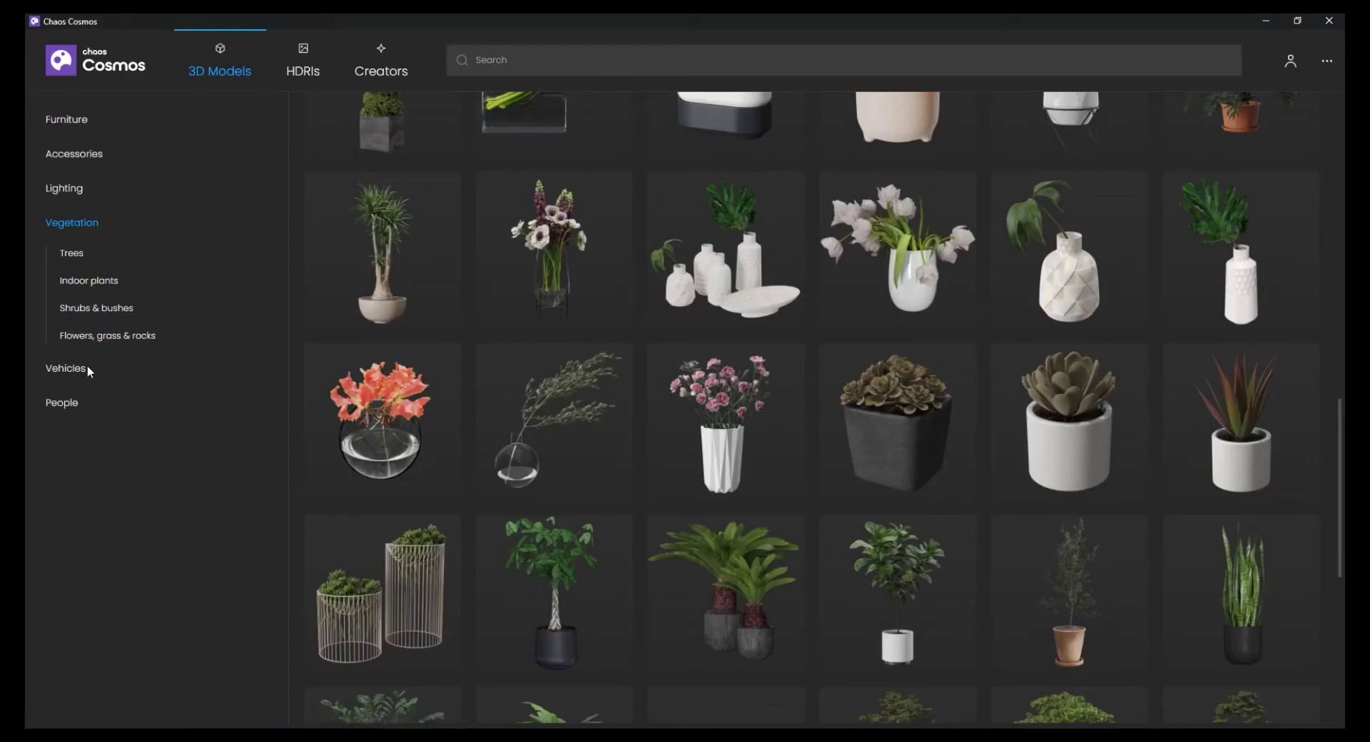
left_click(65, 370)
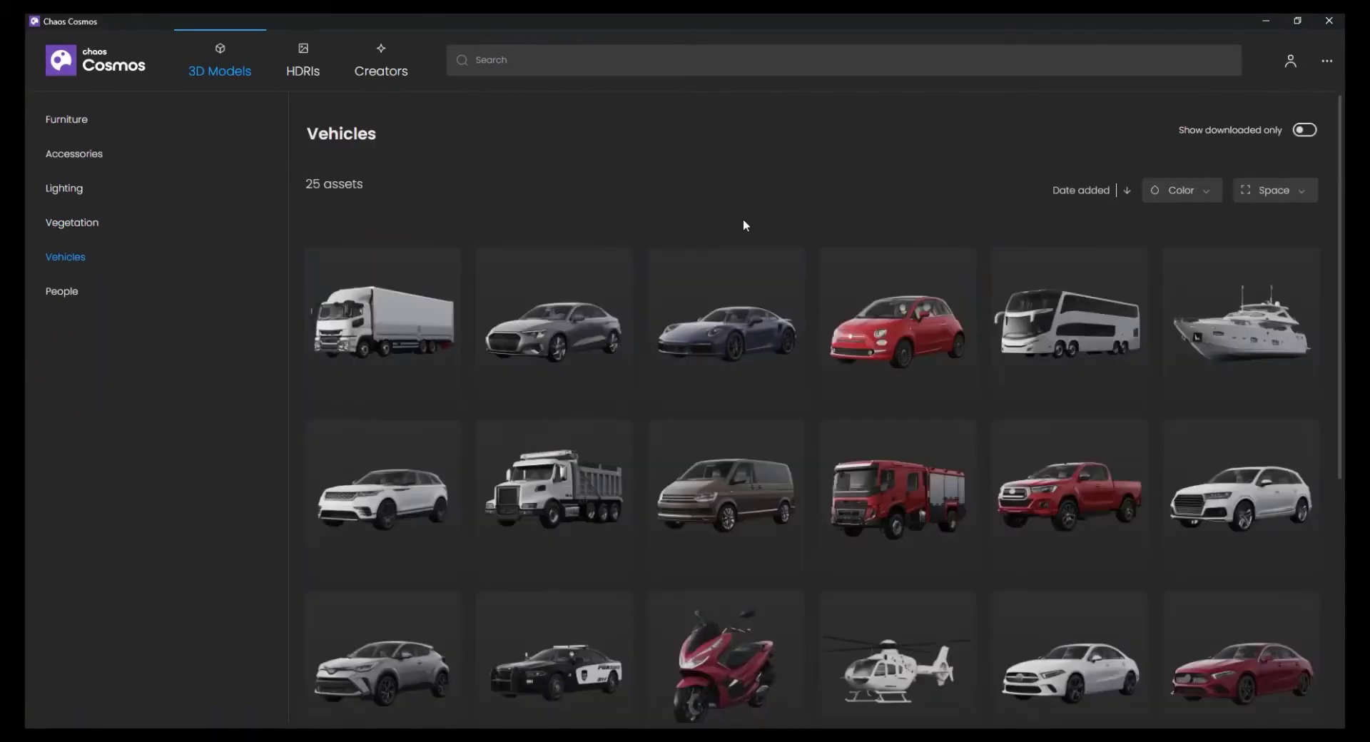
scroll(1263, 520, "down", 5)
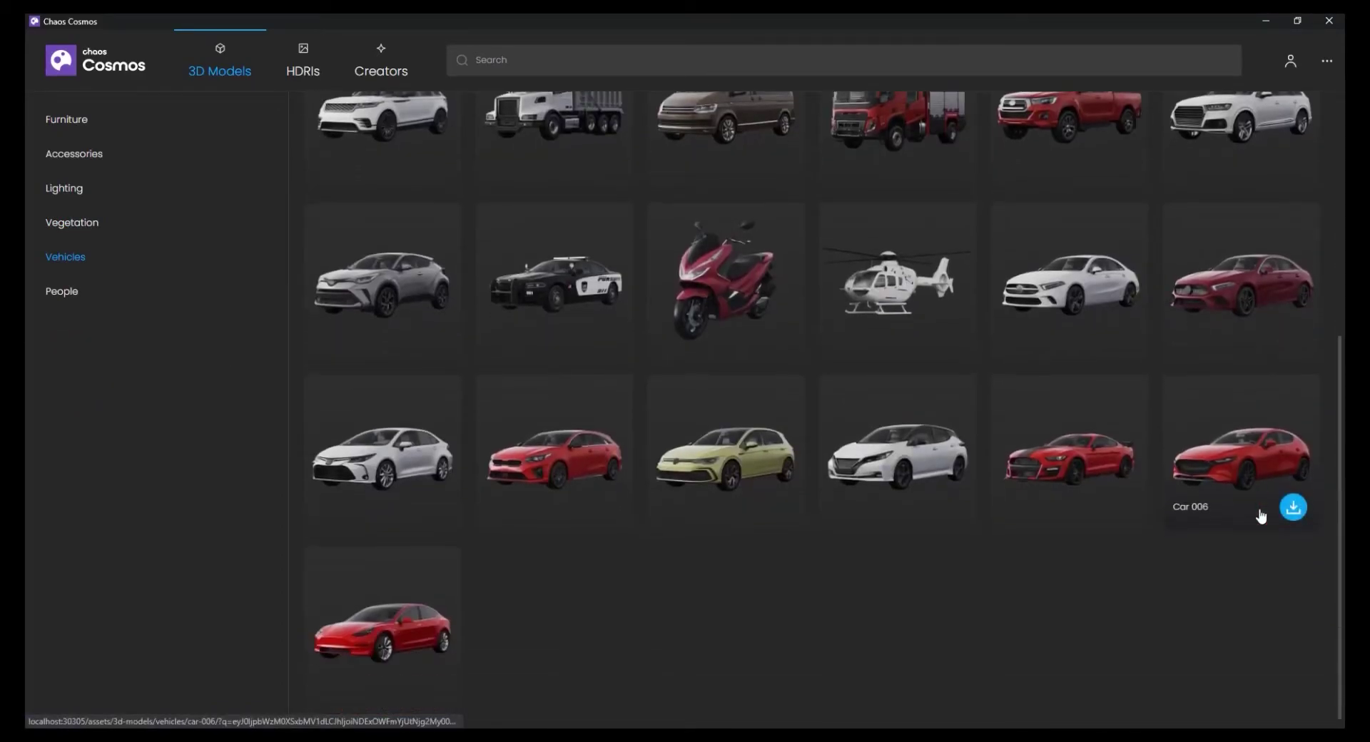
left_click(62, 291)
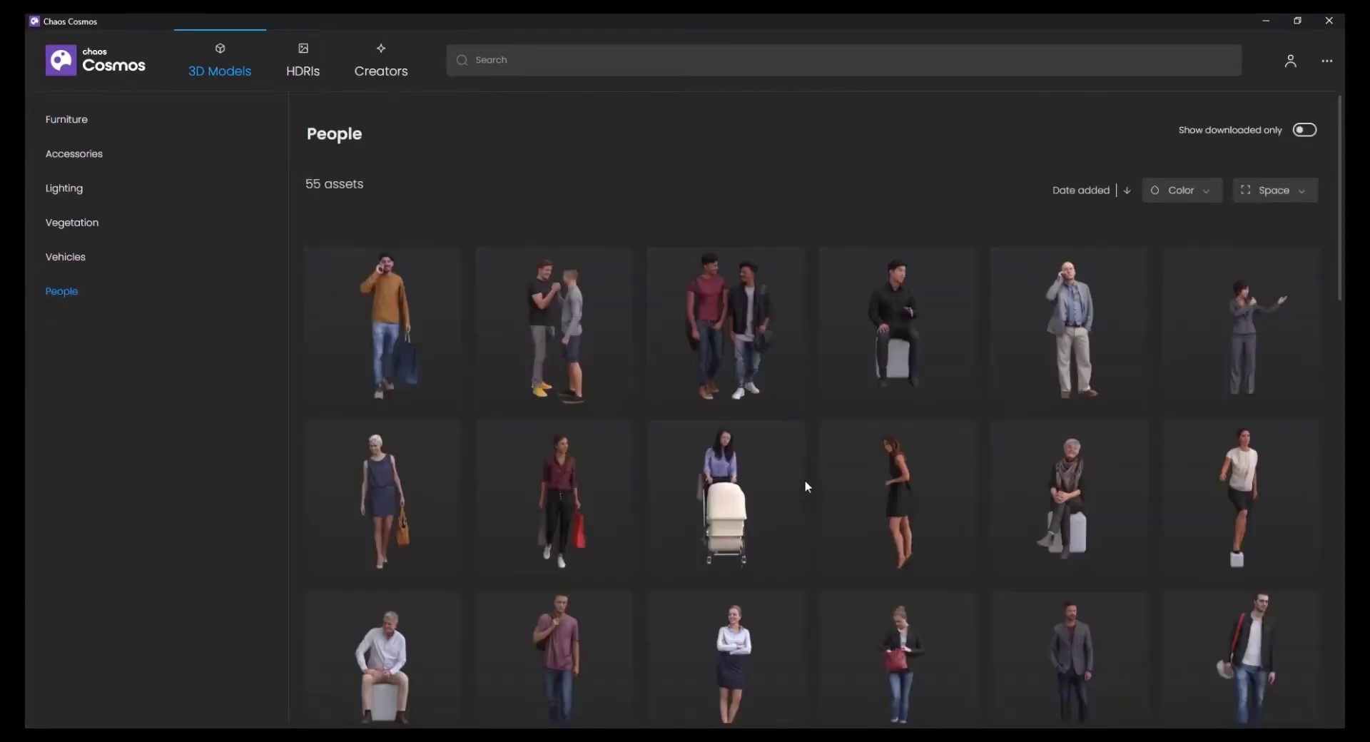
scroll(897, 475, "down", 4)
scroll(896, 476, "down", 7)
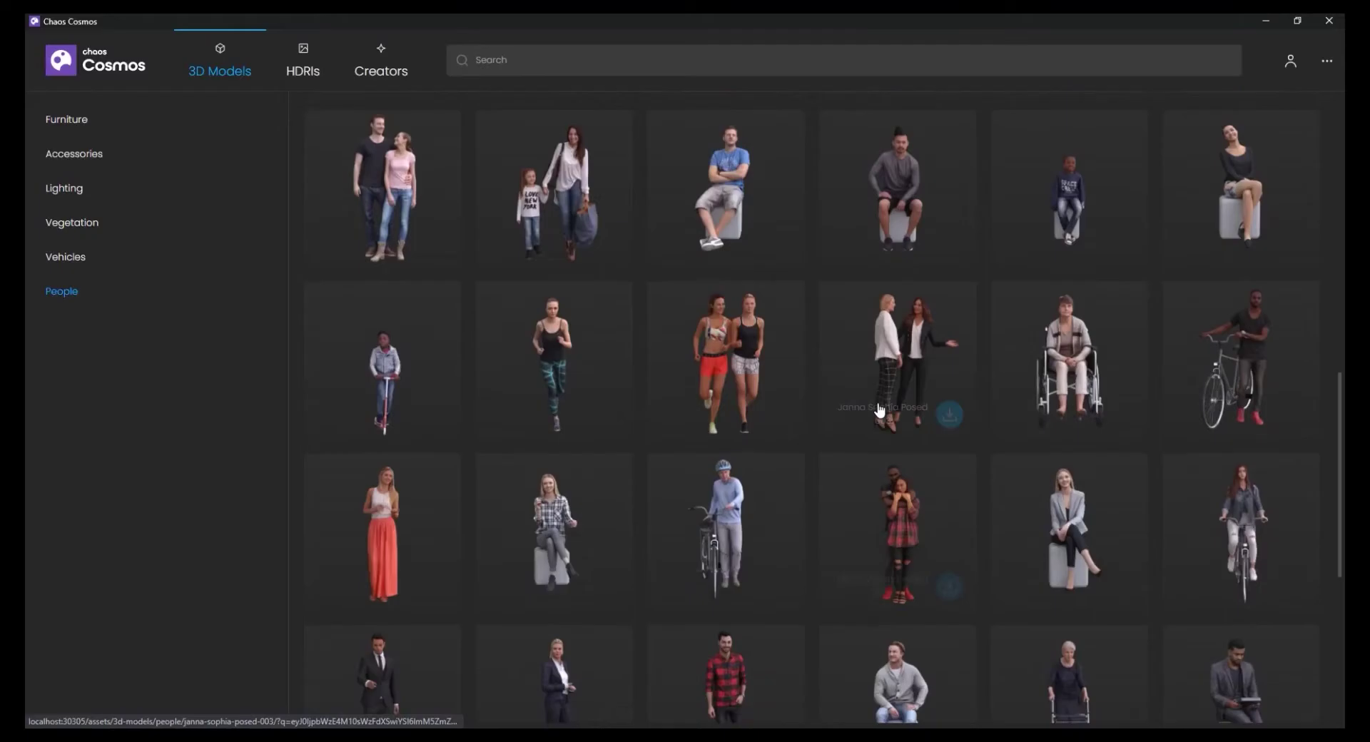
scroll(929, 494, "down", 3)
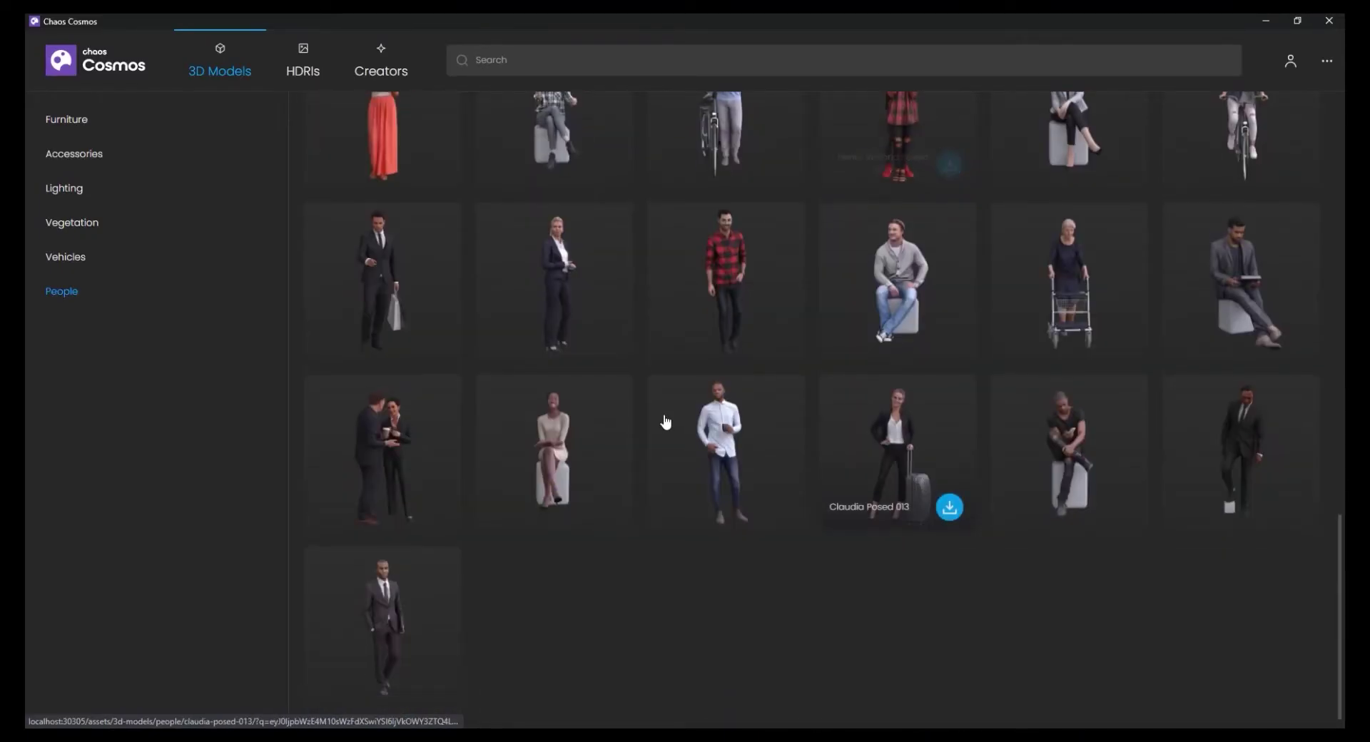
scroll(504, 297, "up", 12)
scroll(432, 184, "up", 3)
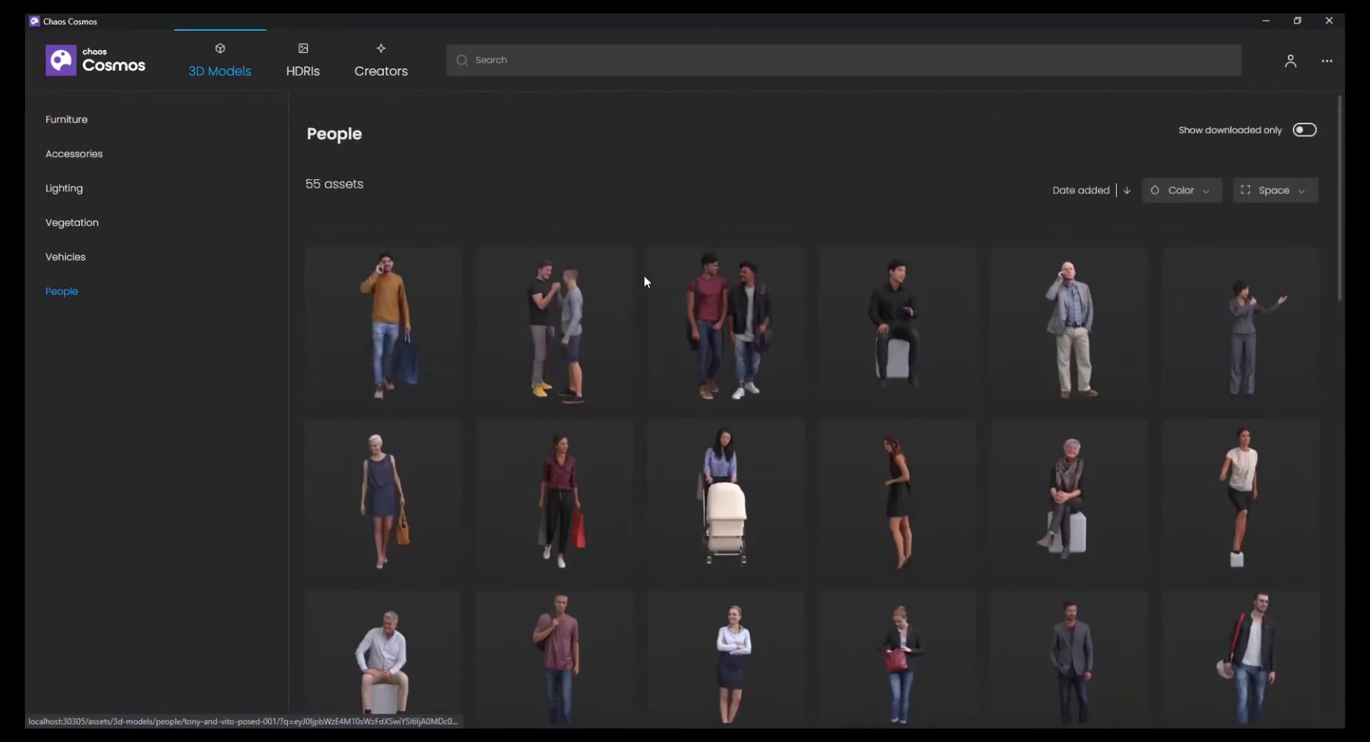
Open the HDRIs library and scroll through the 35 Day skies.
left_click(305, 60)
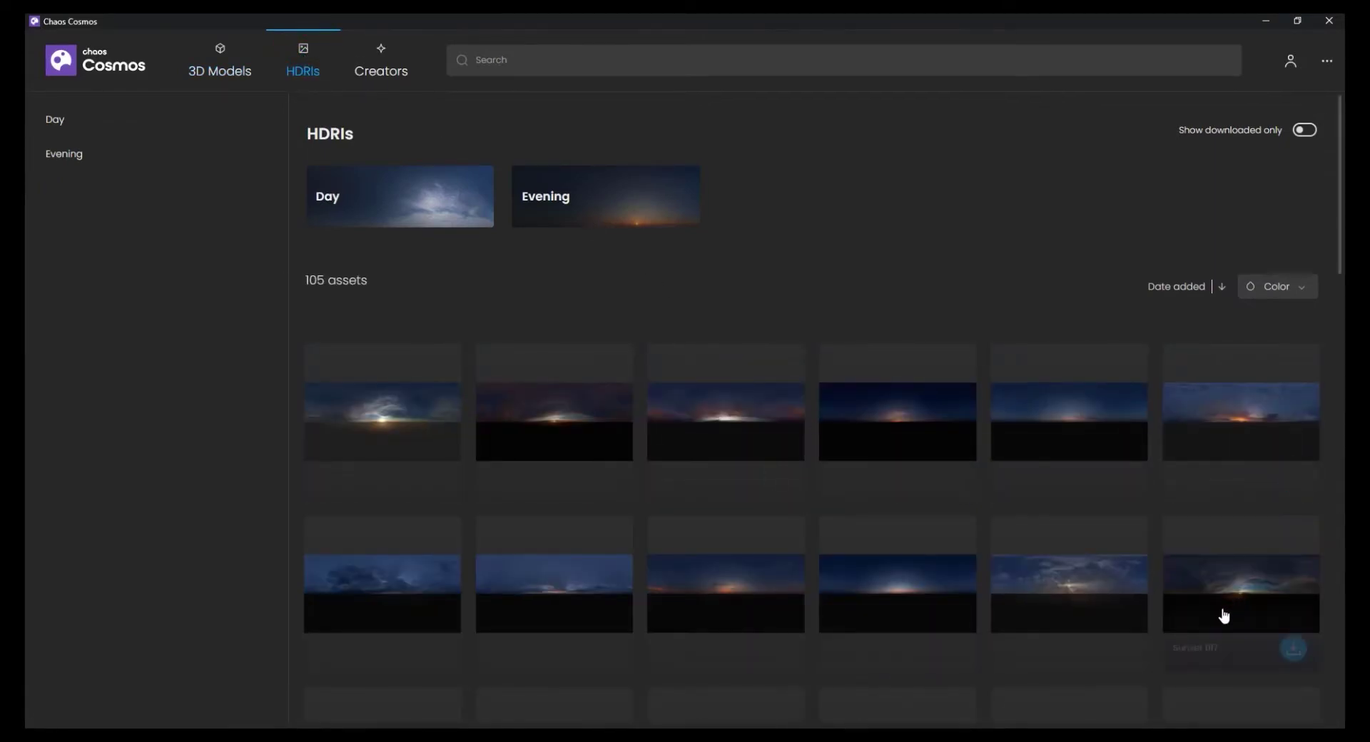
scroll(798, 483, "down", 6)
scroll(800, 482, "up", 8)
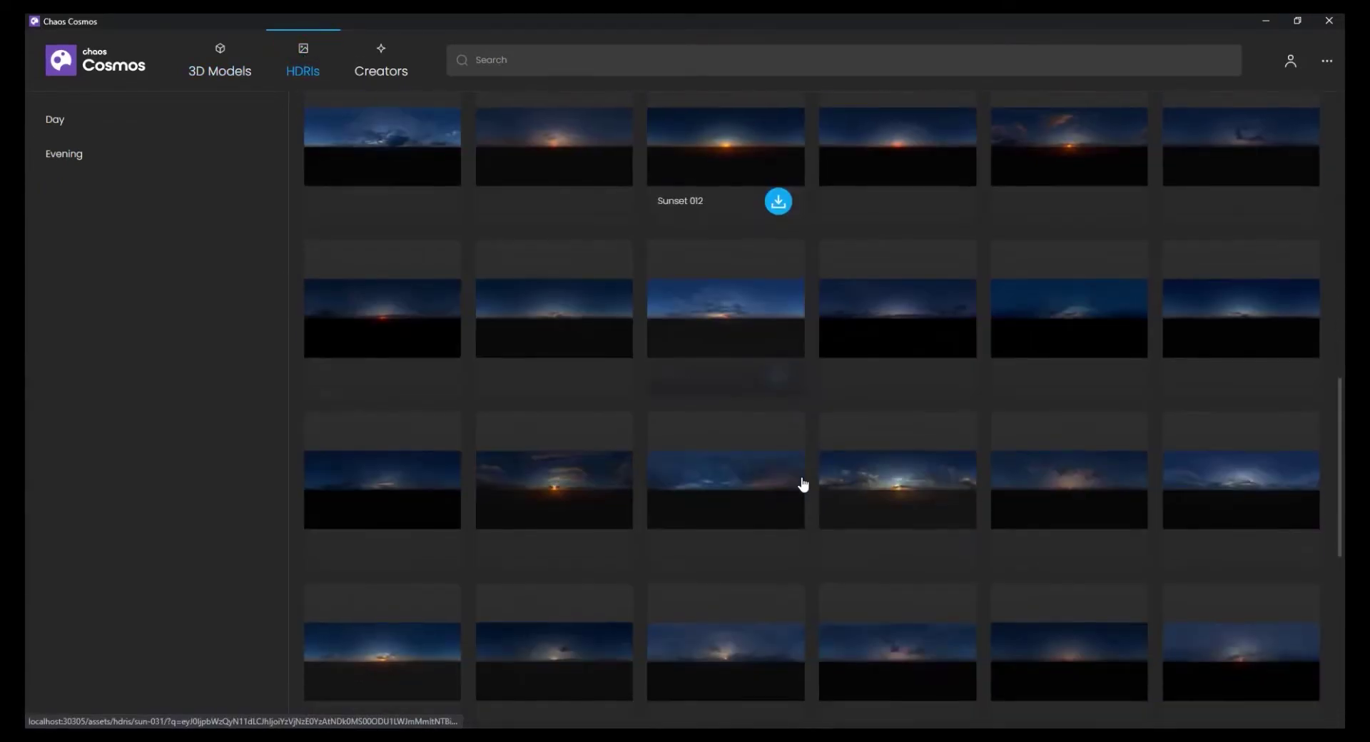
left_click(387, 202)
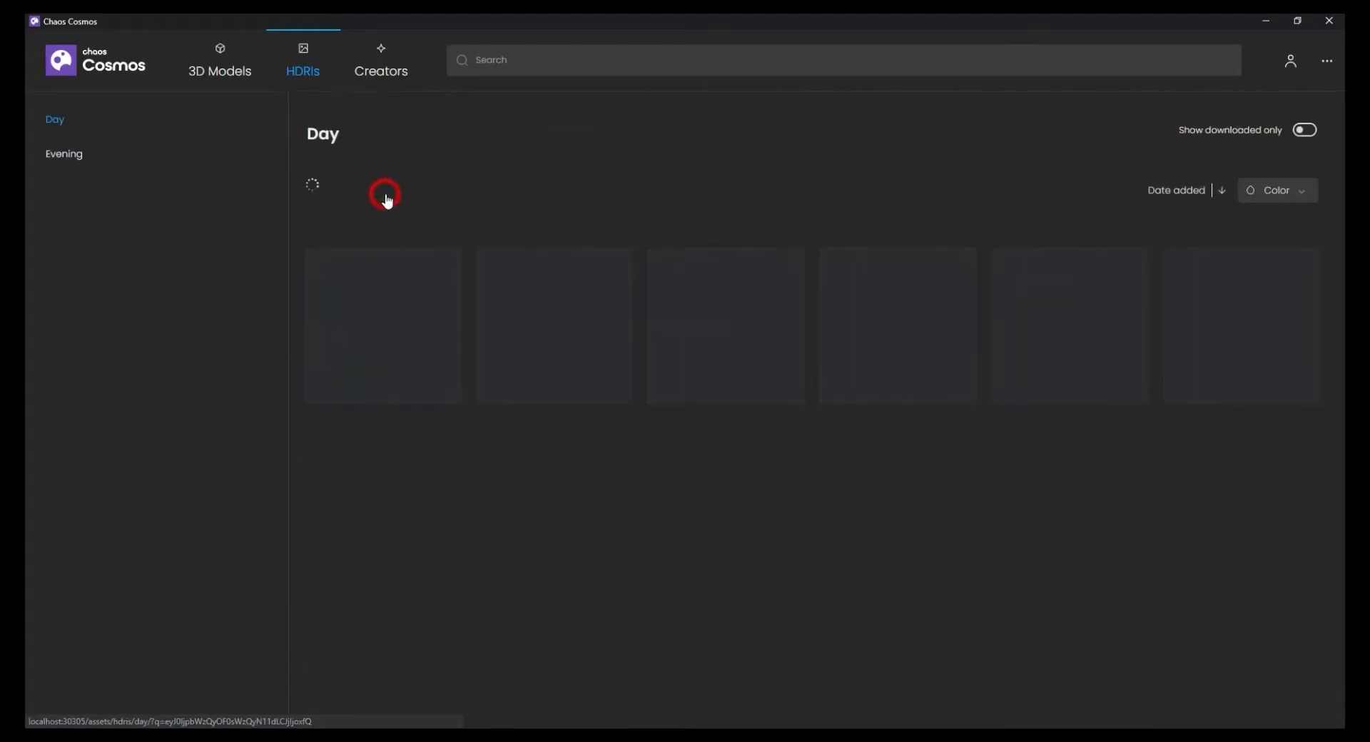
scroll(850, 480, "down", 5)
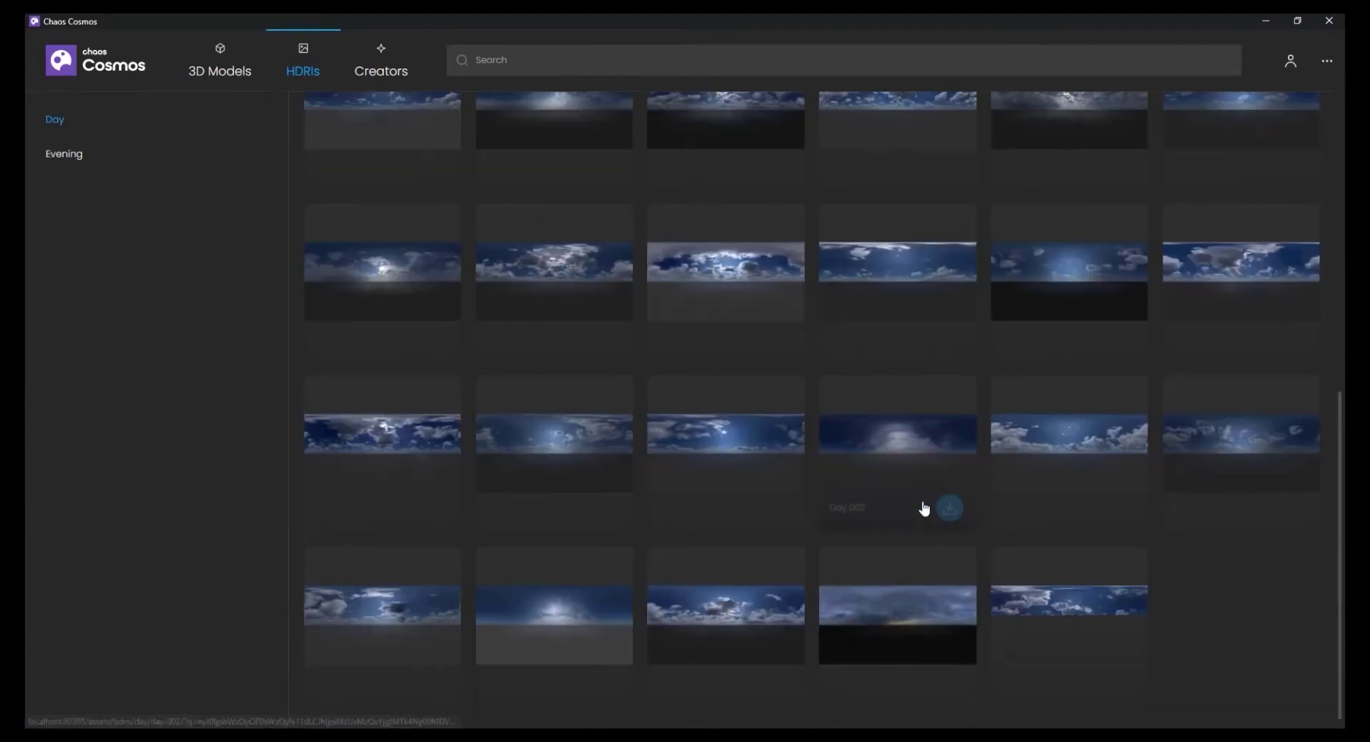
scroll(911, 499, "up", 5)
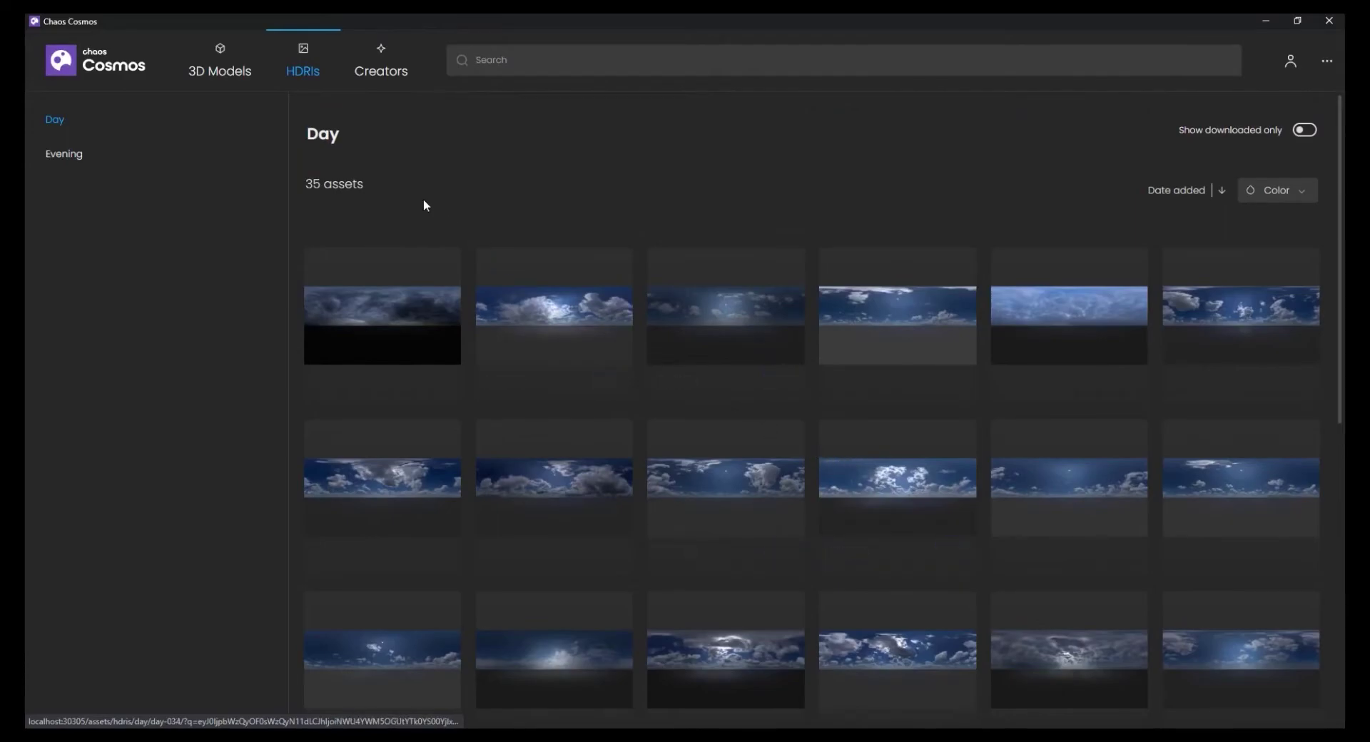
View the 70 Evening HDRIs, then move on to the Creators library.
left_click(66, 155)
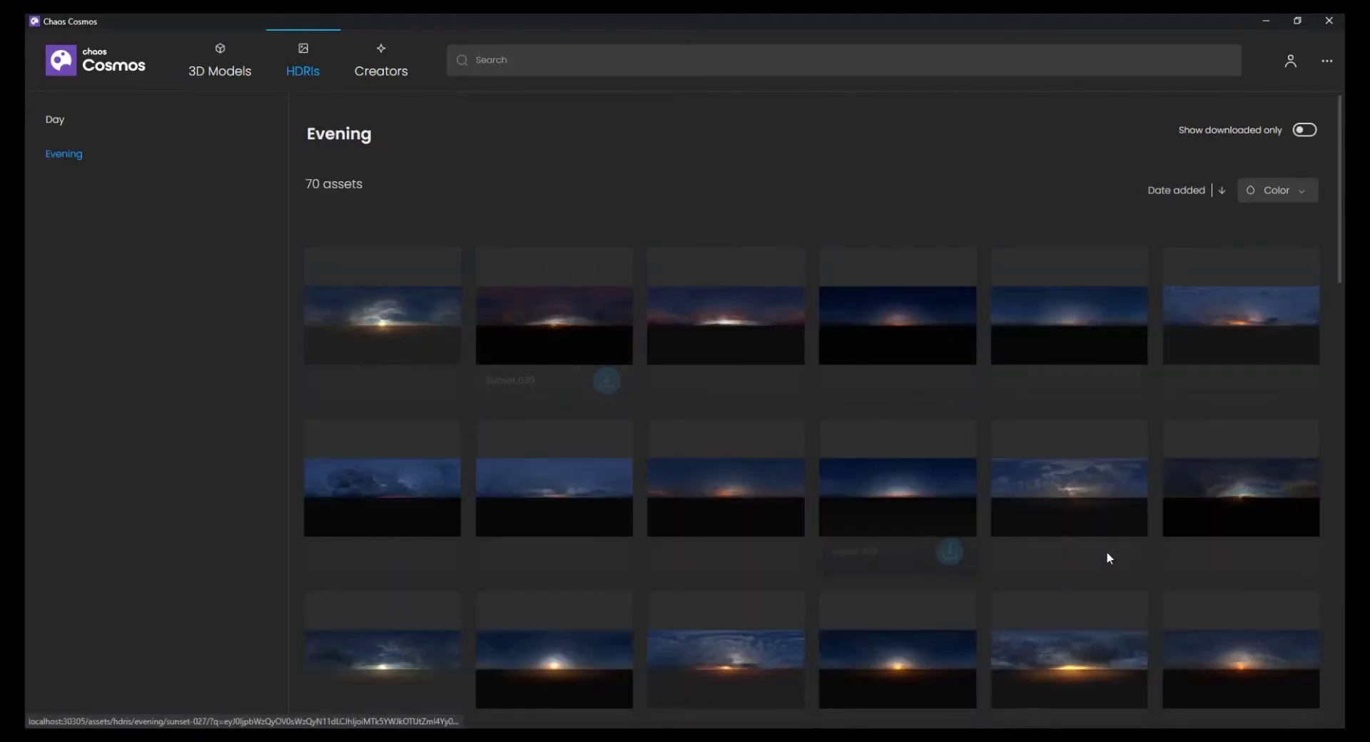
scroll(1278, 478, "down", 3)
scroll(1278, 478, "up", 3)
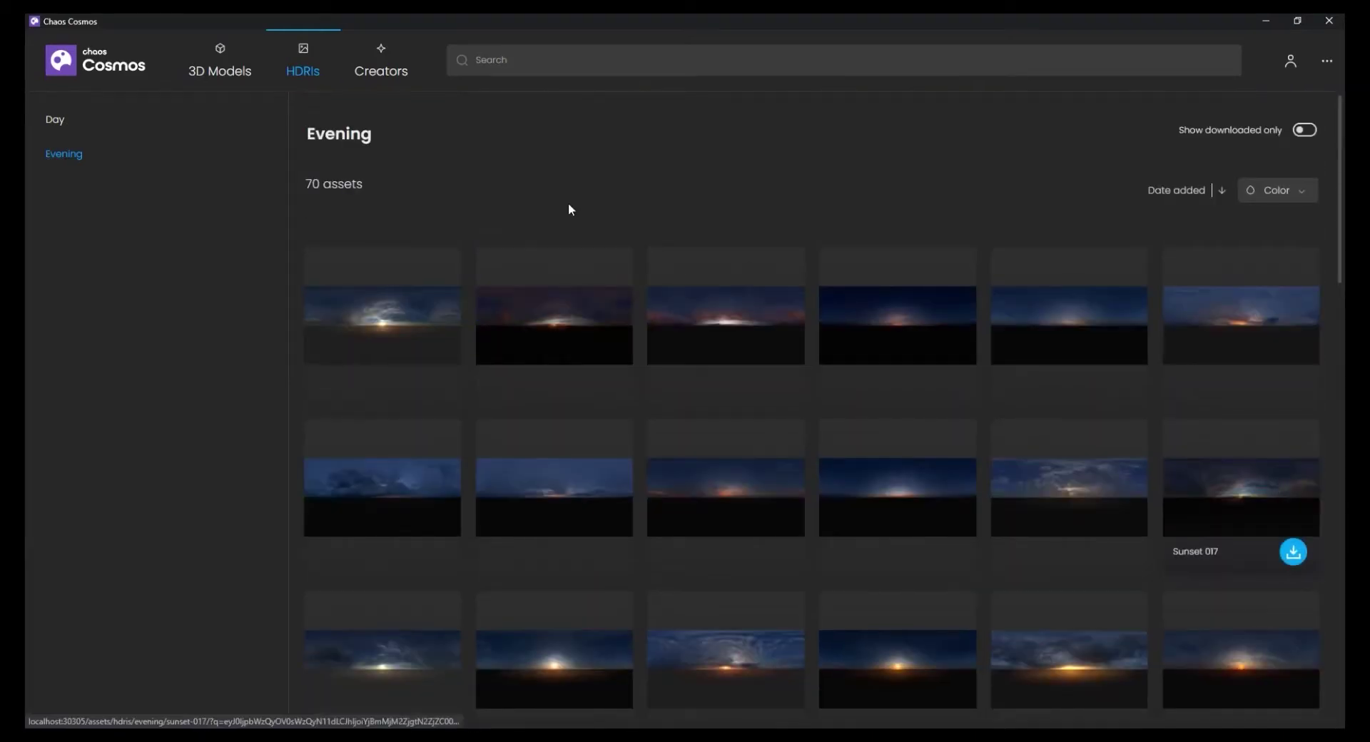
left_click(371, 68)
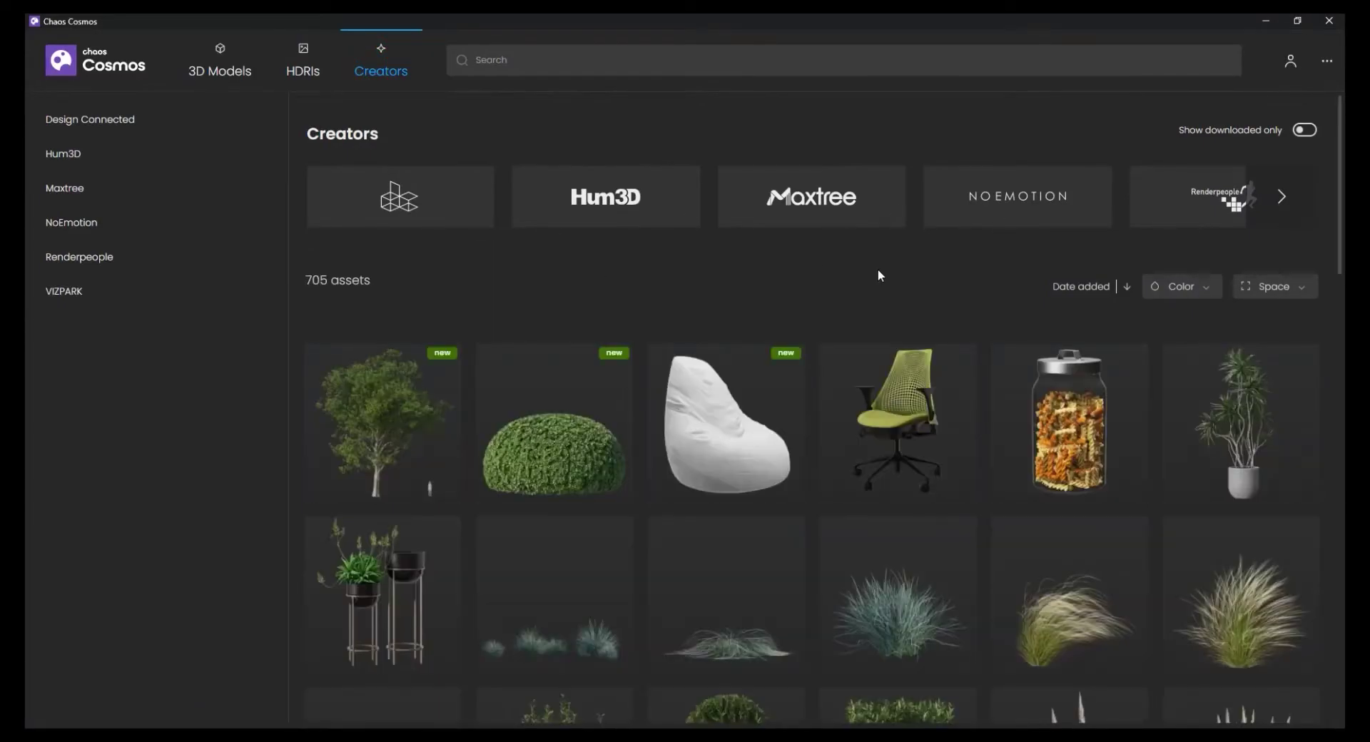
Browse the Renderpeople, Maxtree and Design Connected (337 assets) creator collections.
left_click(67, 261)
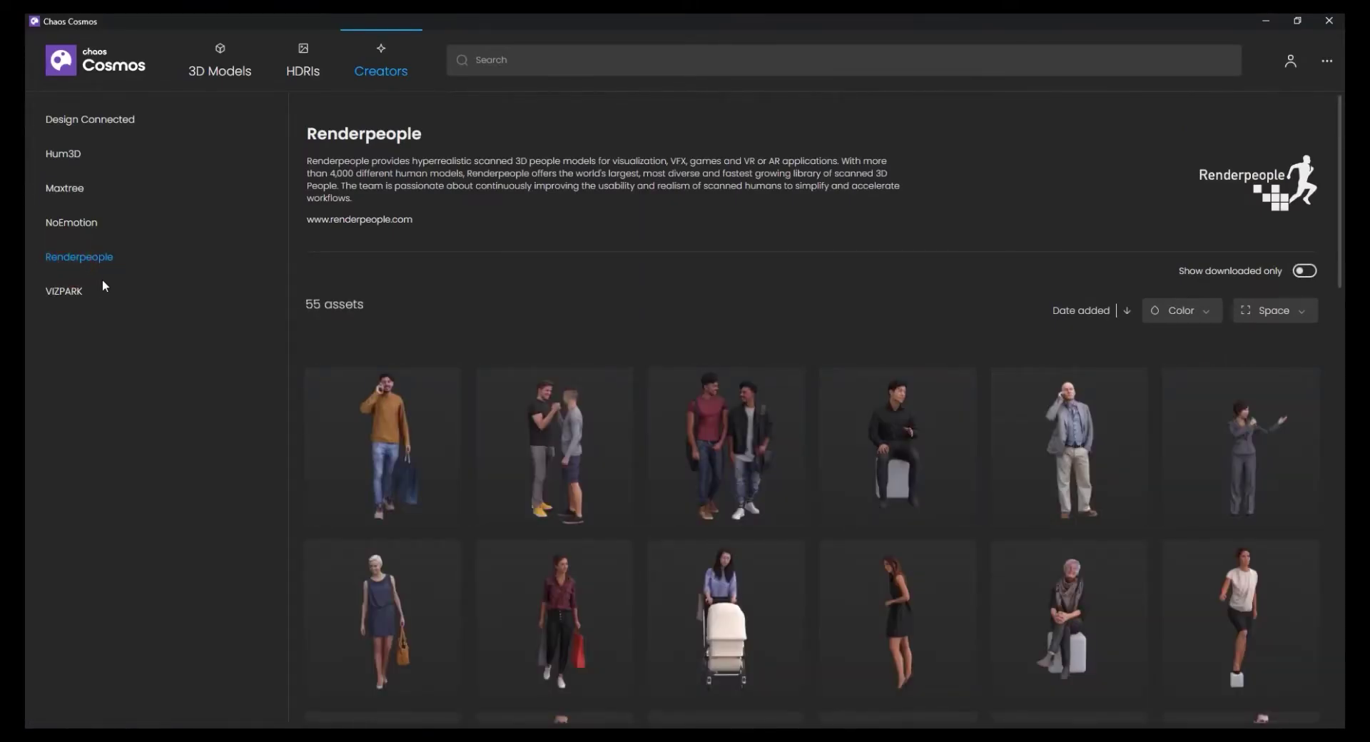
left_click(65, 190)
scroll(839, 482, "down", 1)
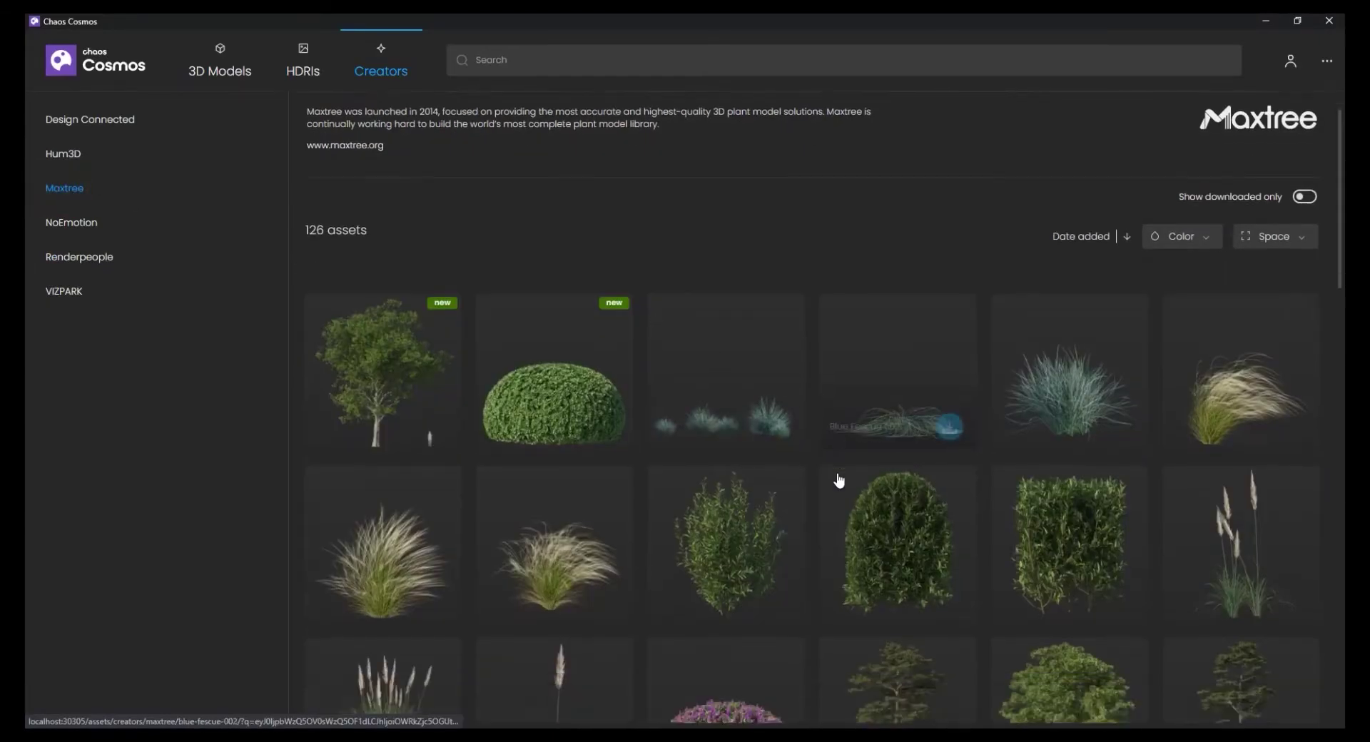
scroll(839, 482, "down", 7)
scroll(927, 300, "up", 5)
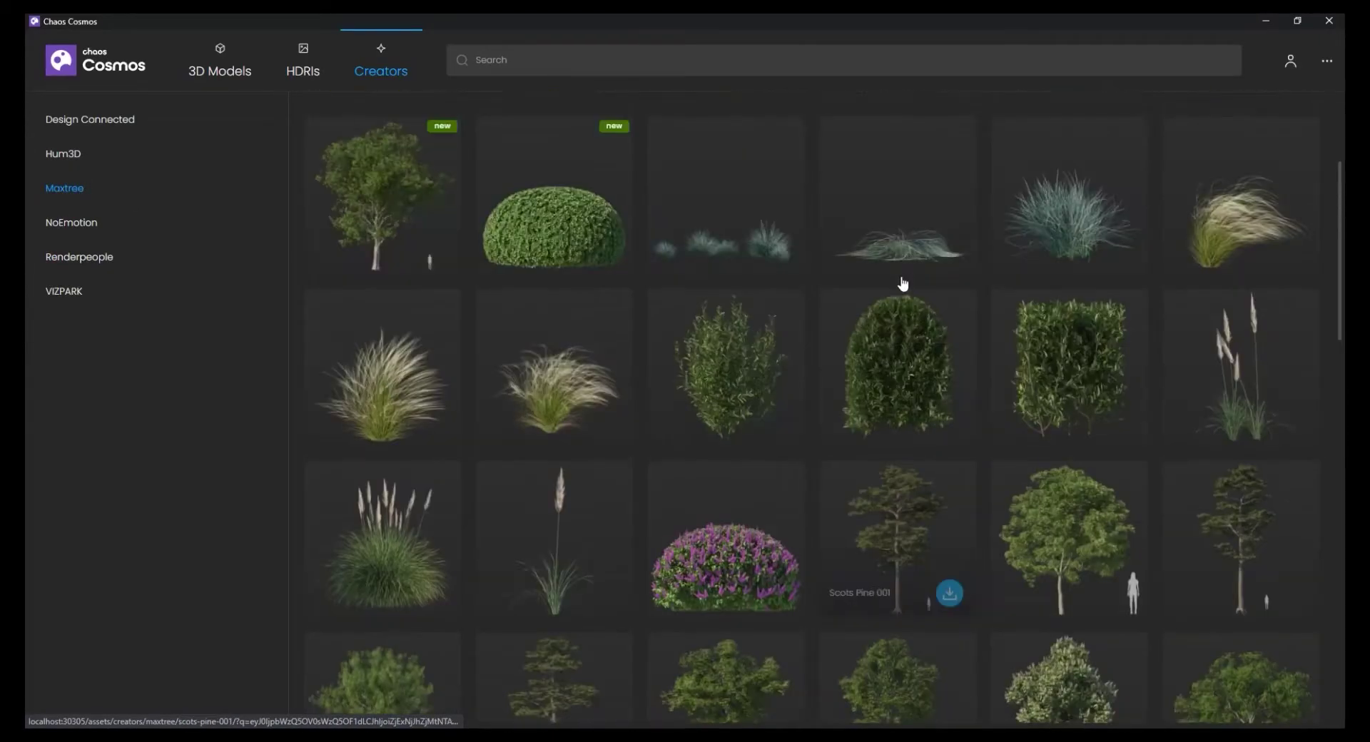
scroll(902, 284, "up", 4)
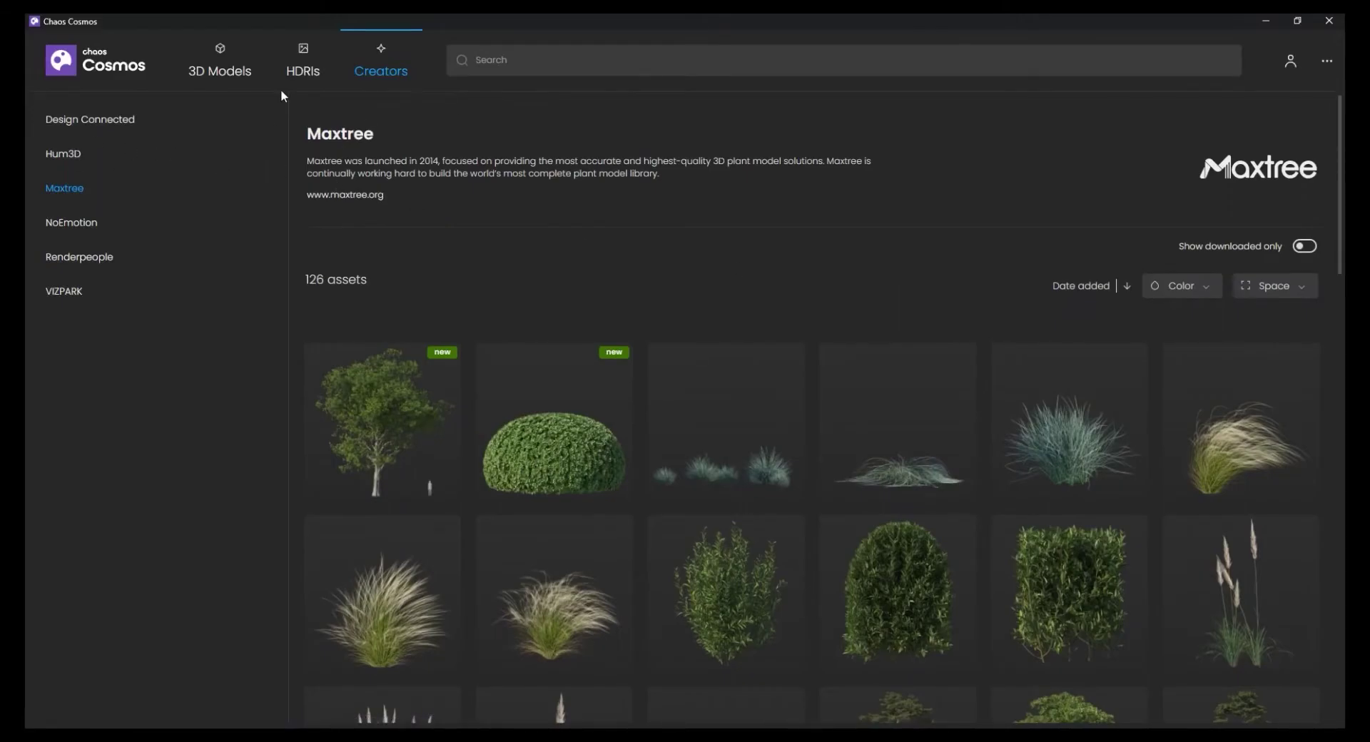
left_click(85, 121)
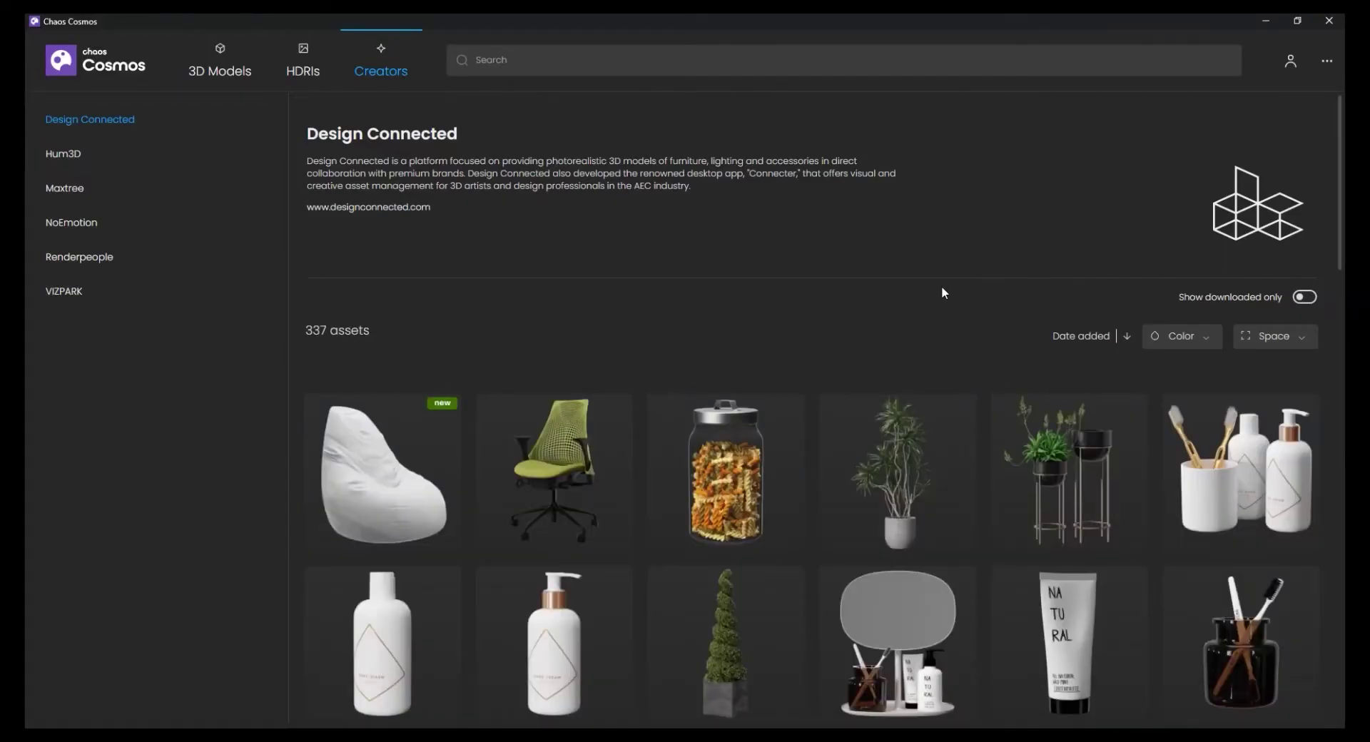
scroll(940, 289, "down", 5)
scroll(948, 294, "up", 5)
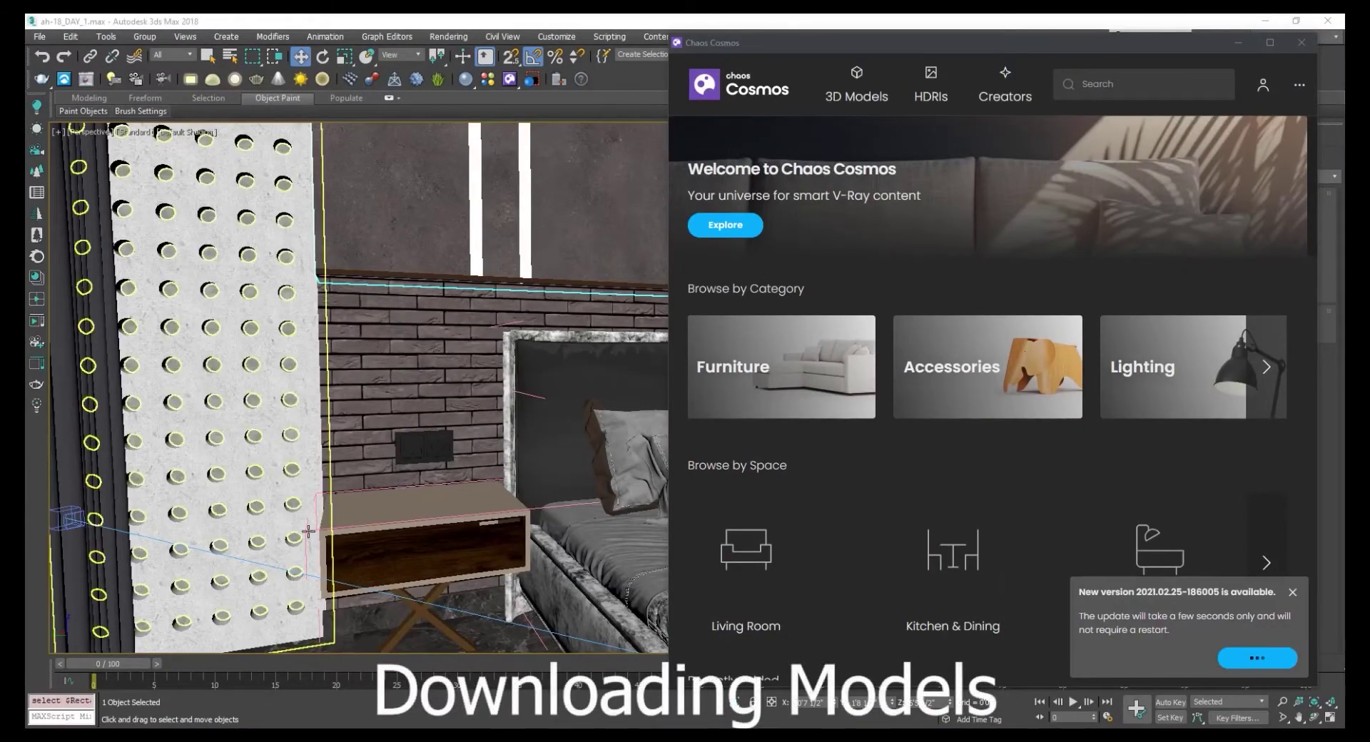
Select the bedside nightstand and scroll Cosmos's 56 Lighting models down to the table lamps.
left_click(429, 503)
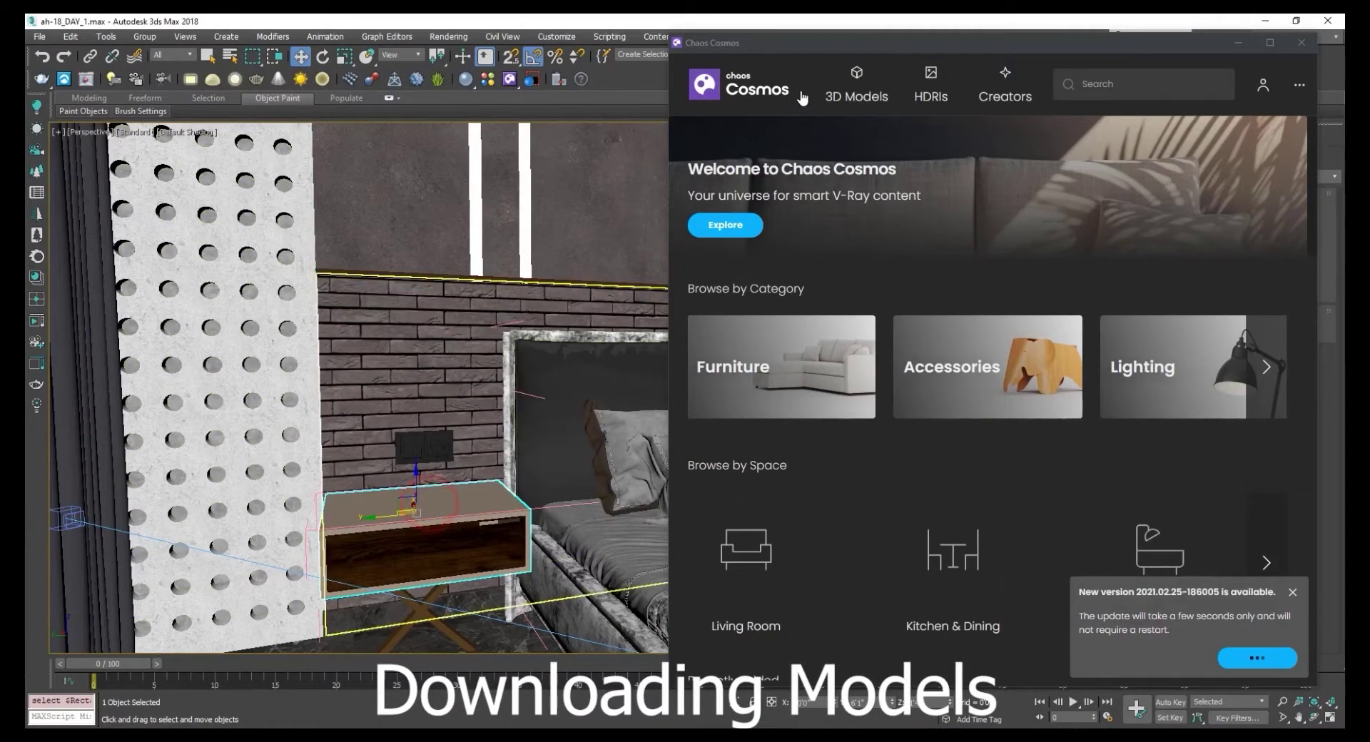
left_click(872, 92)
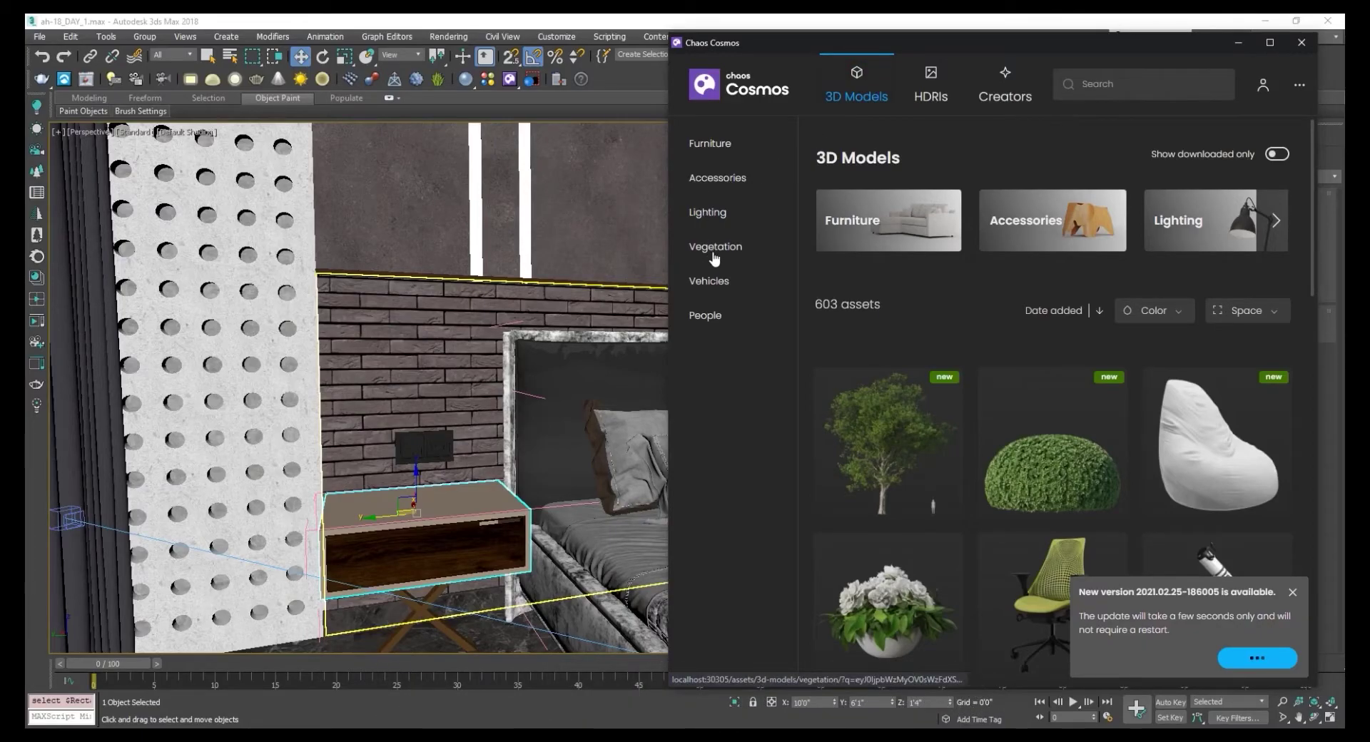
left_click(709, 213)
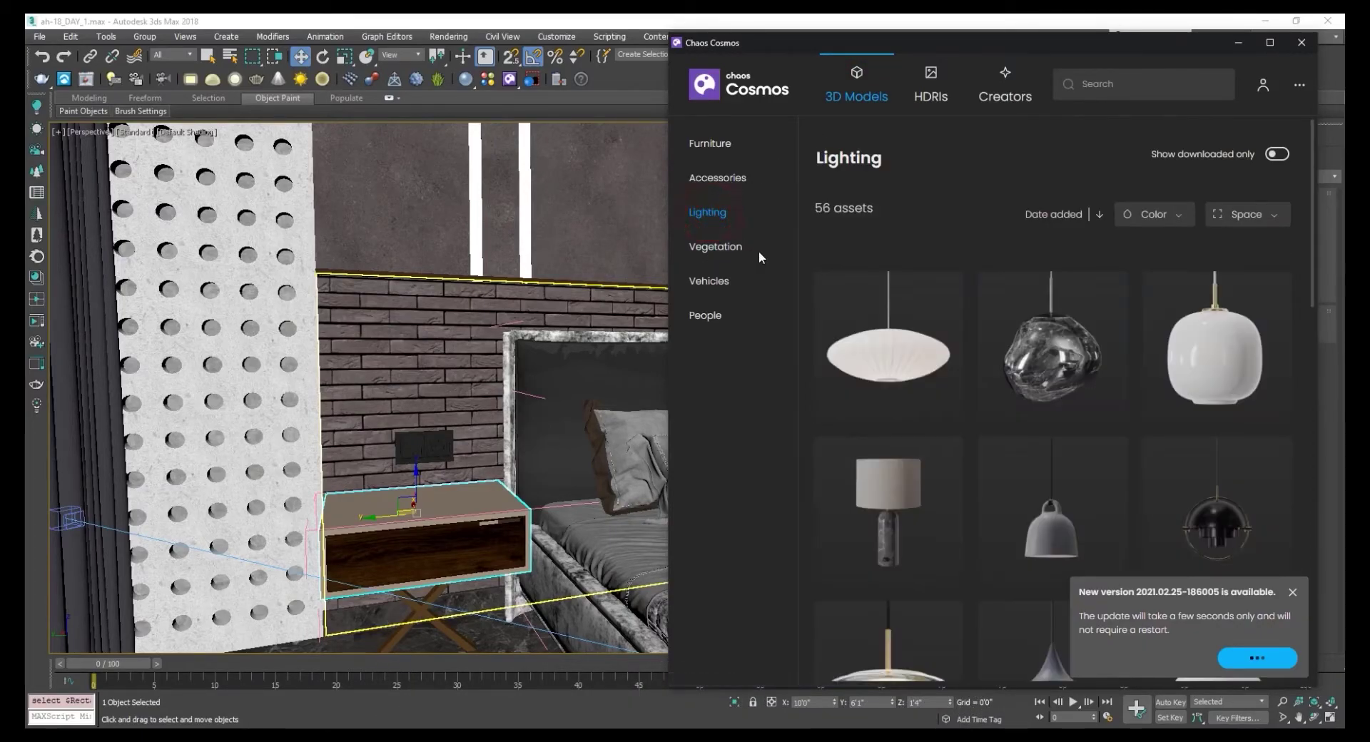
scroll(1133, 383, "down", 3)
scroll(1133, 383, "up", 3)
scroll(1132, 376, "down", 10)
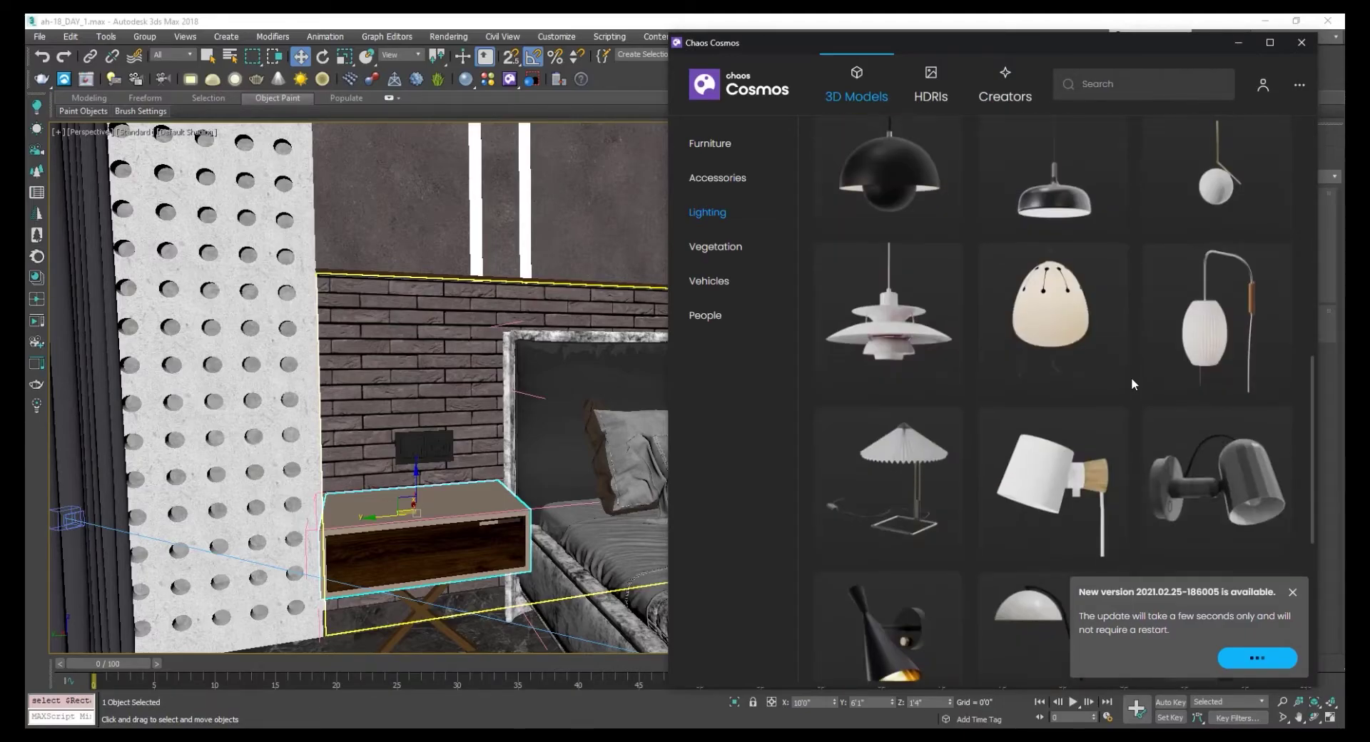
scroll(1132, 379, "down", 3)
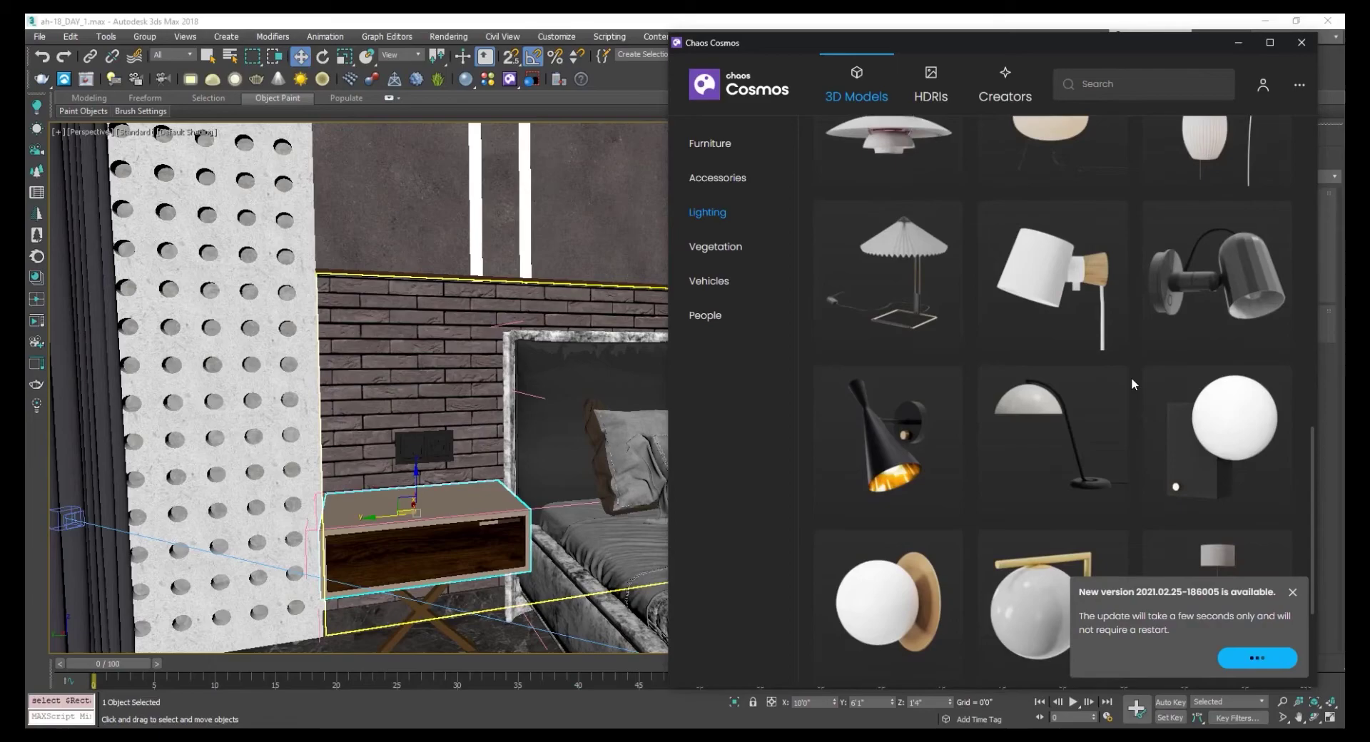
scroll(1131, 380, "down", 3)
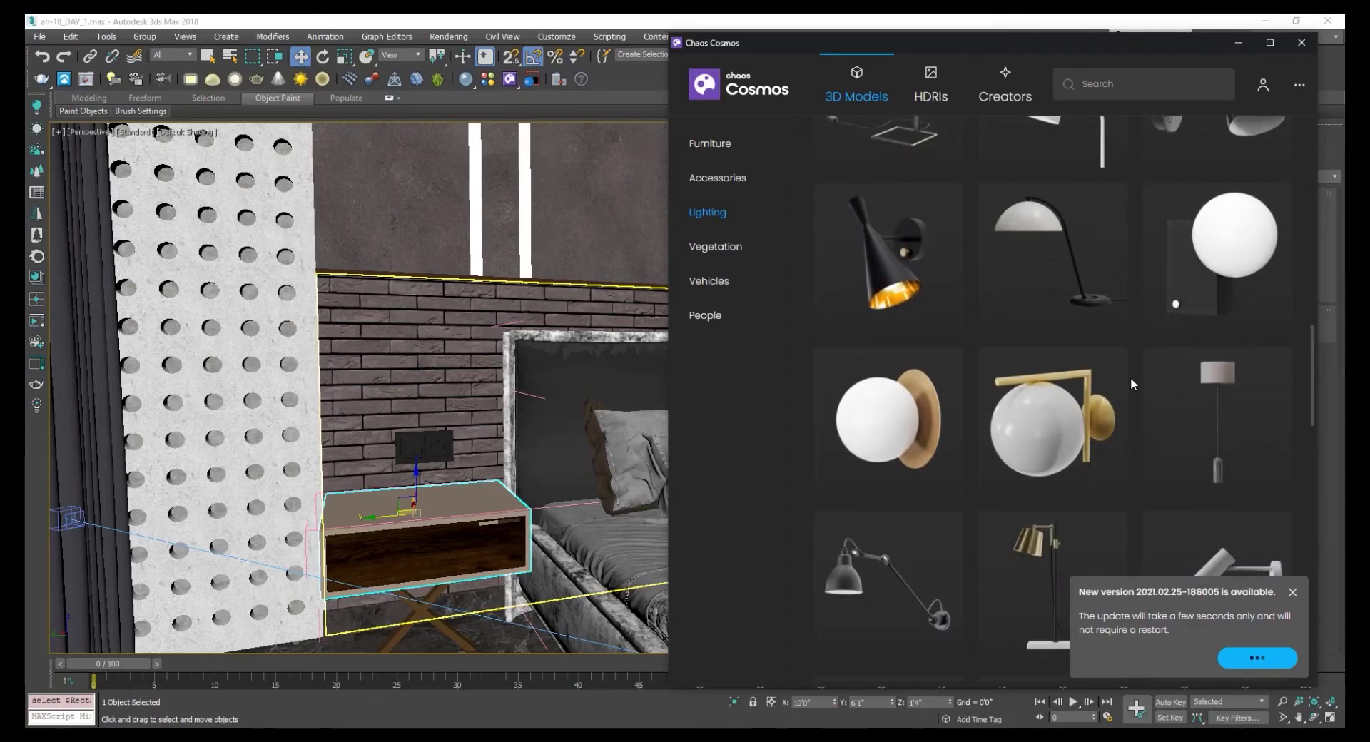
scroll(1131, 384, "down", 5)
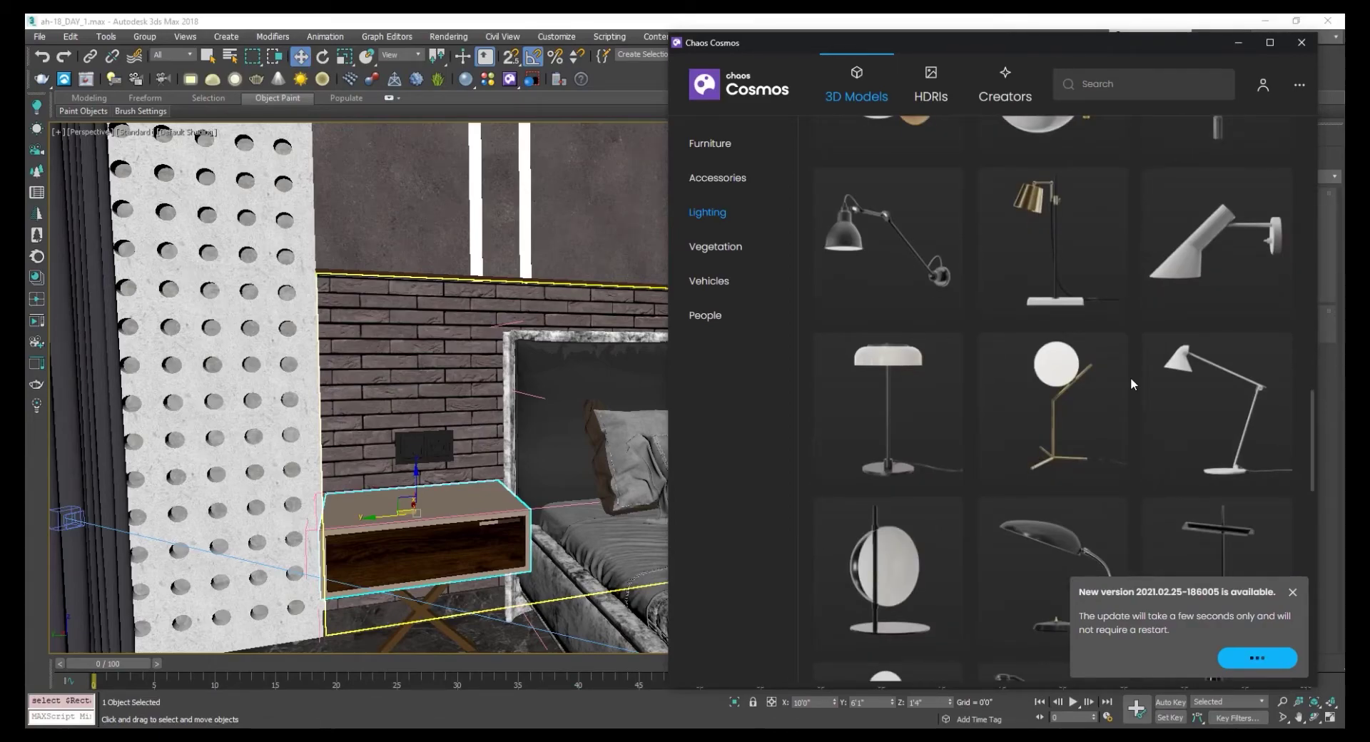
scroll(1130, 377, "down", 3)
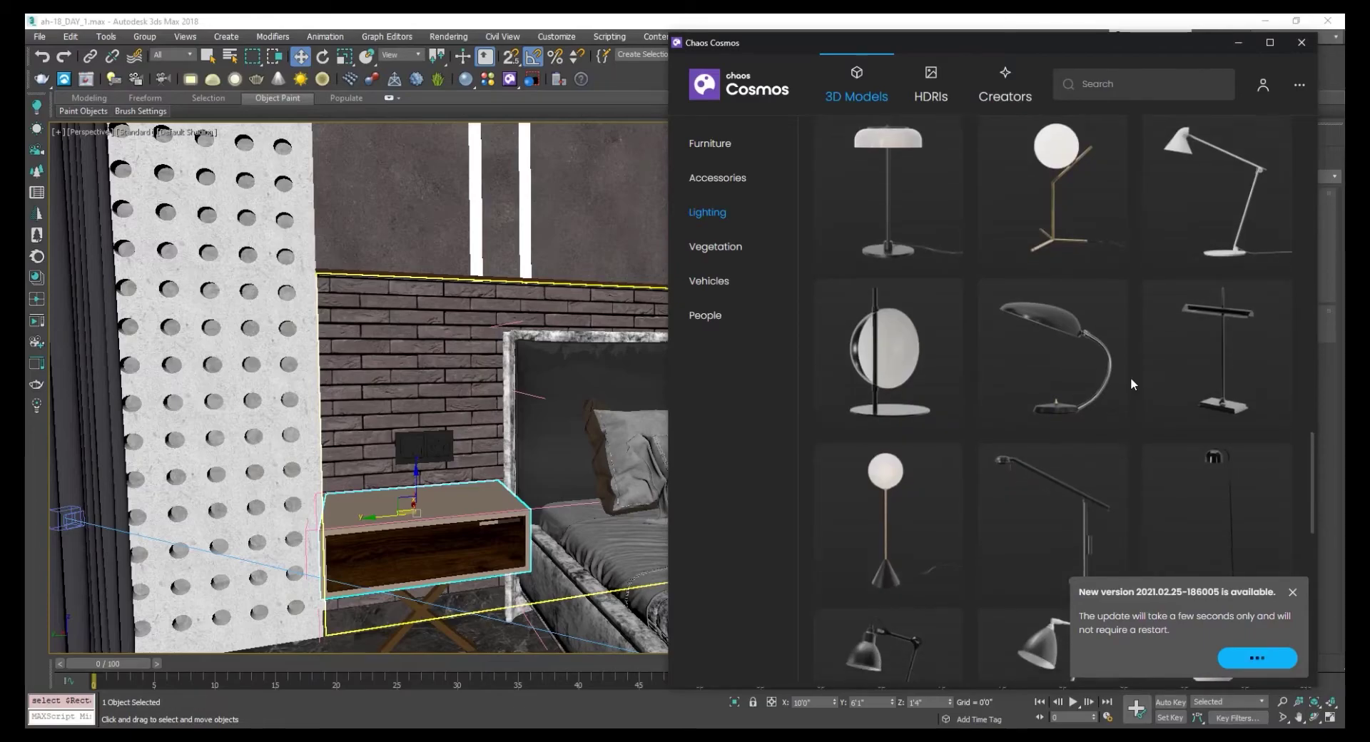
scroll(1130, 377, "down", 5)
scroll(1130, 377, "down", 5)
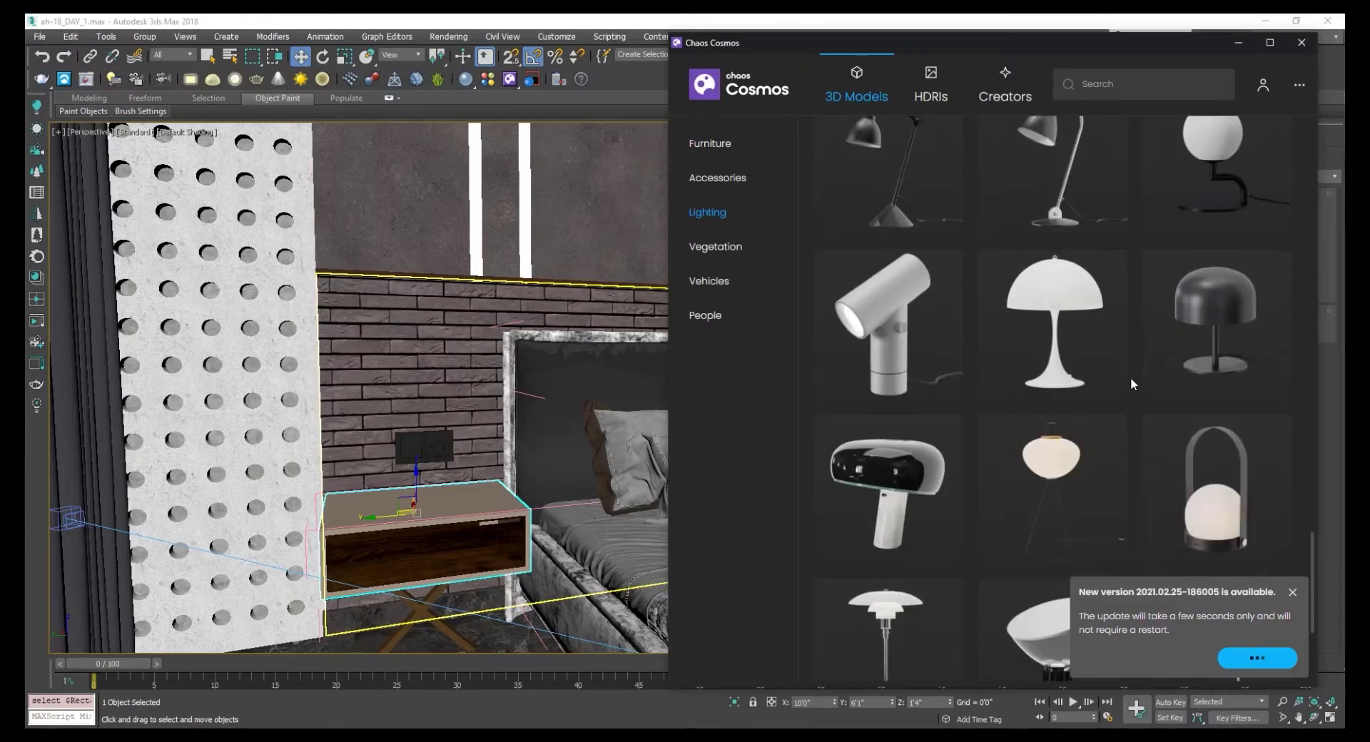
scroll(1131, 376, "up", 2)
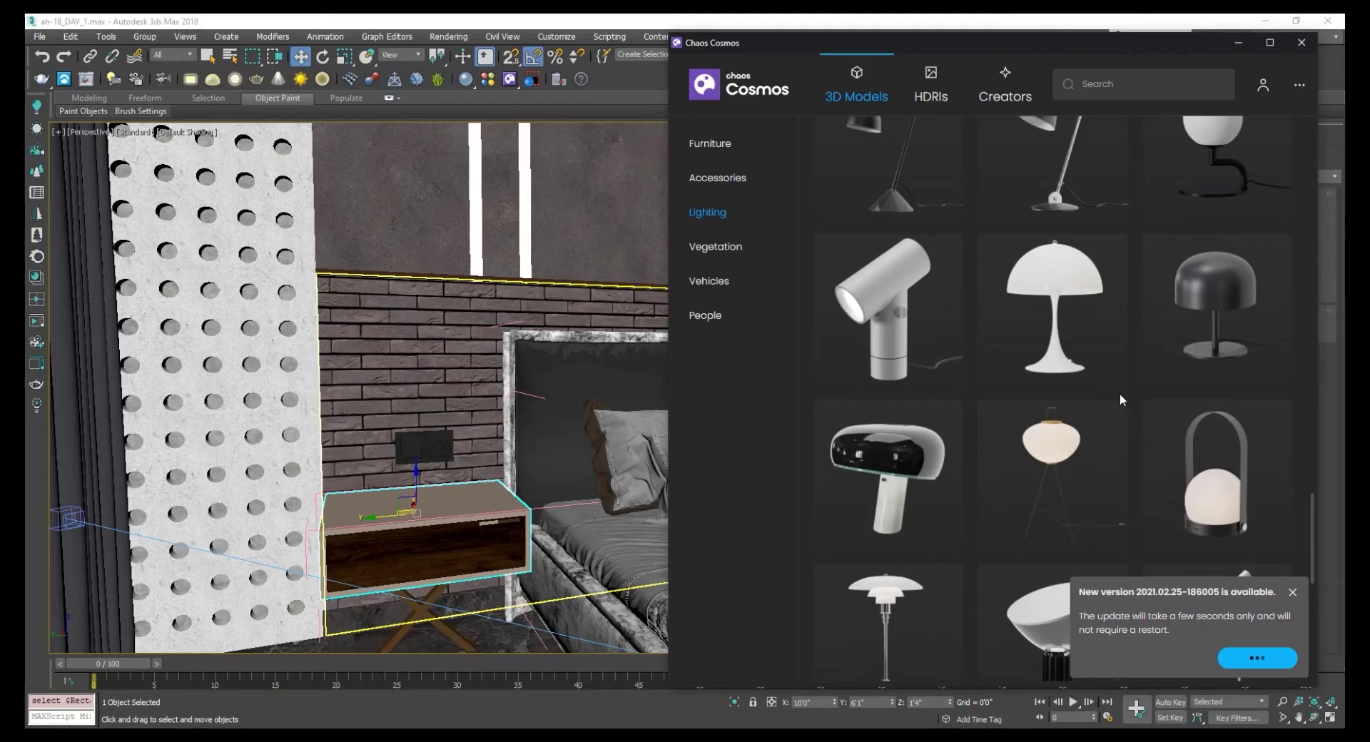
Open Lamp Table 010's details, return from the White tag results, and download it.
left_click(1074, 298)
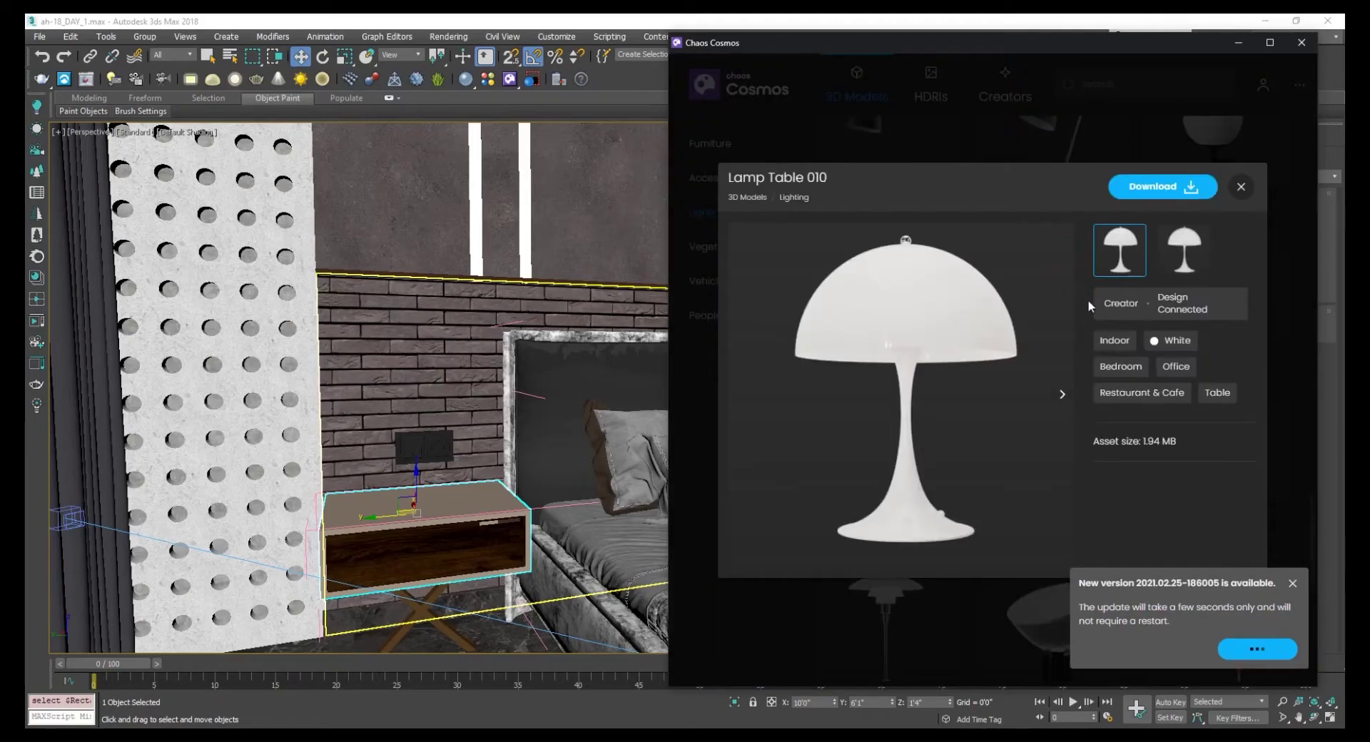
left_click(1169, 342)
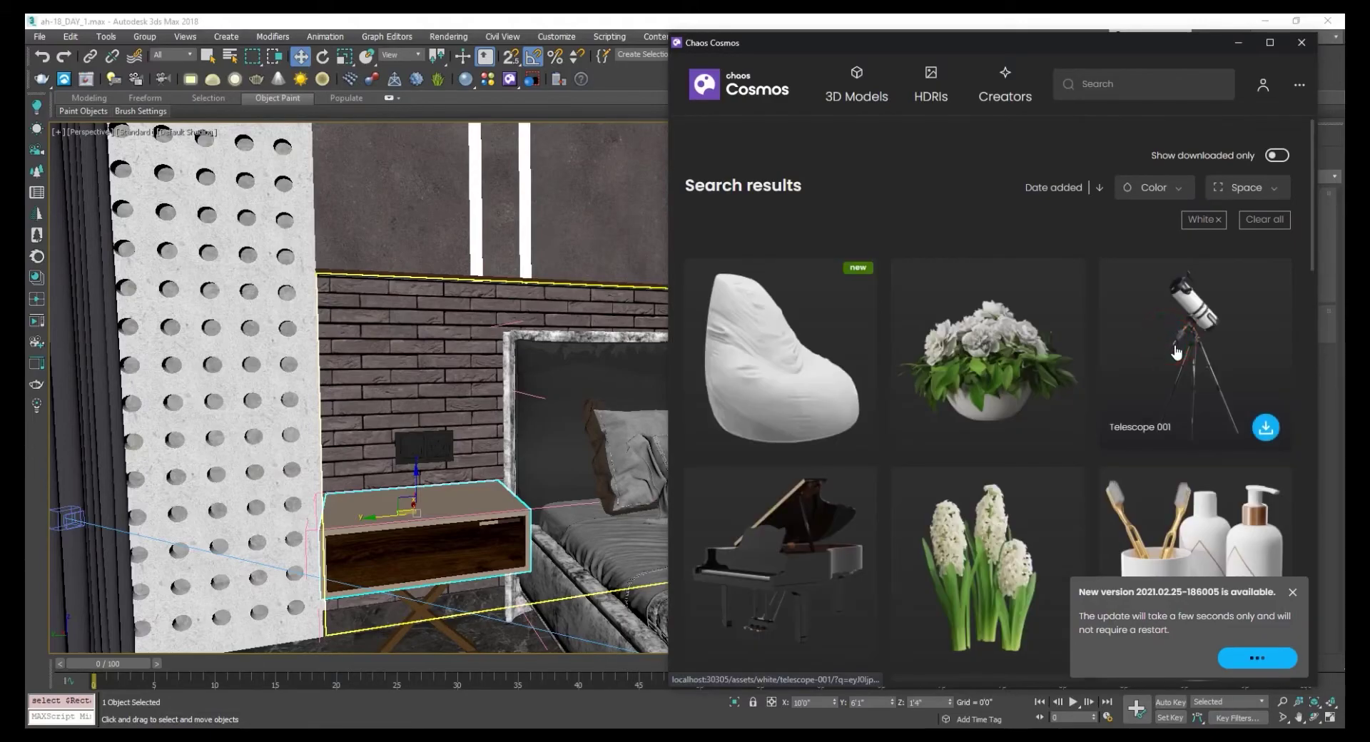
key("alt+Left")
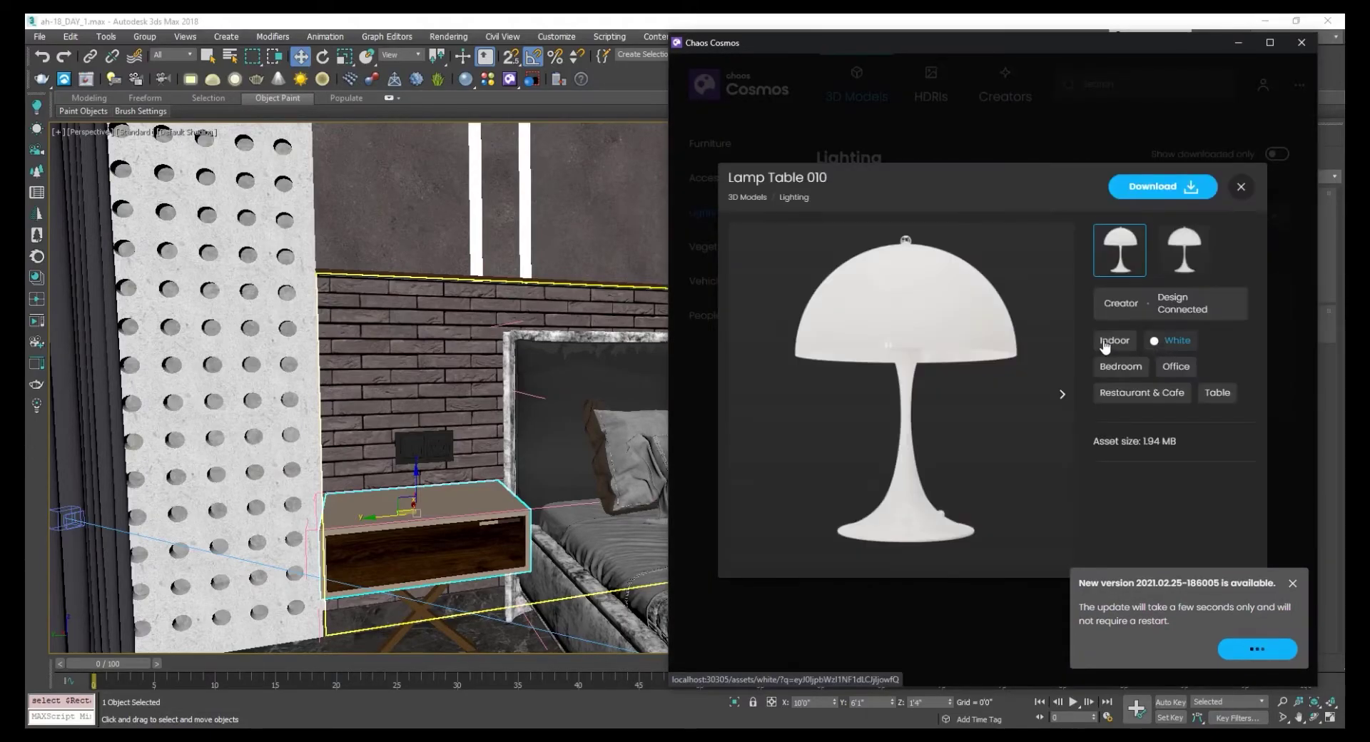
left_click(1171, 189)
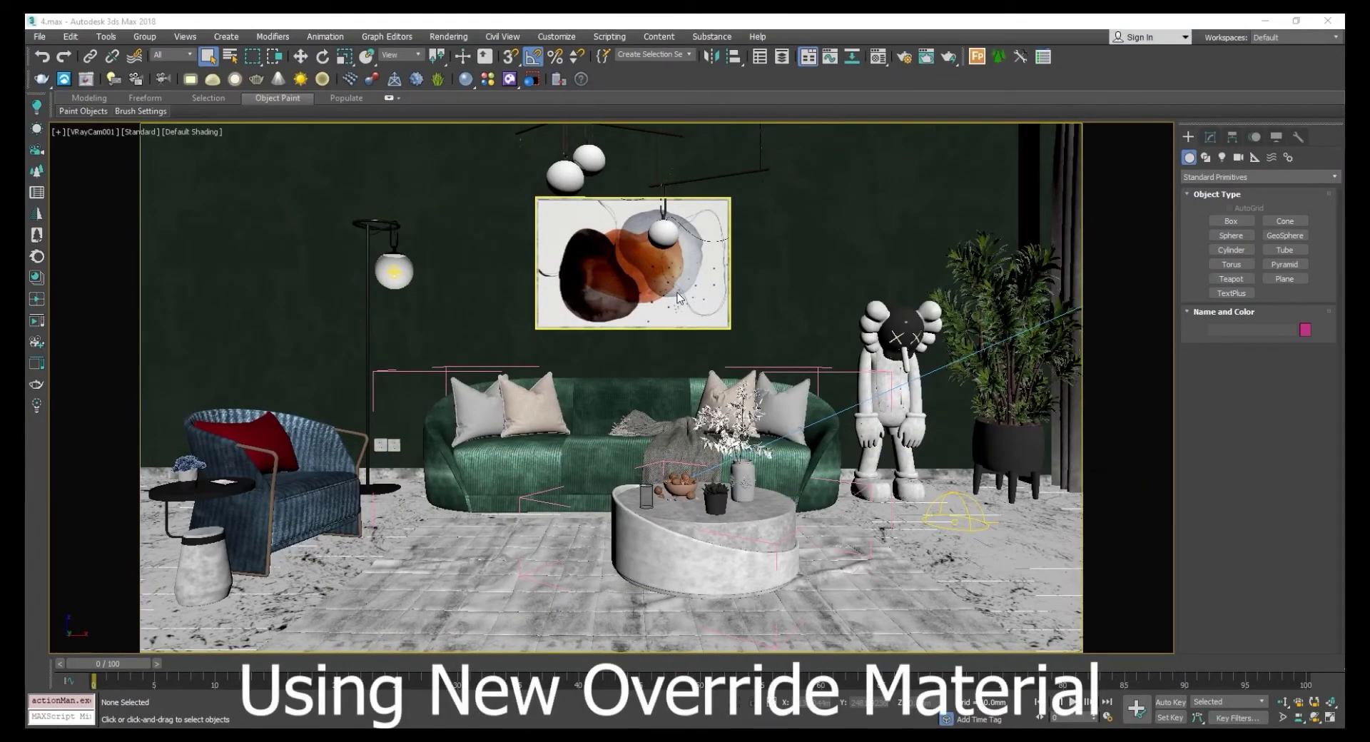
Reassign V-Ray 5, update 1 as renderer for 4.max and expand its Global switches rollout.
left_click(905, 58)
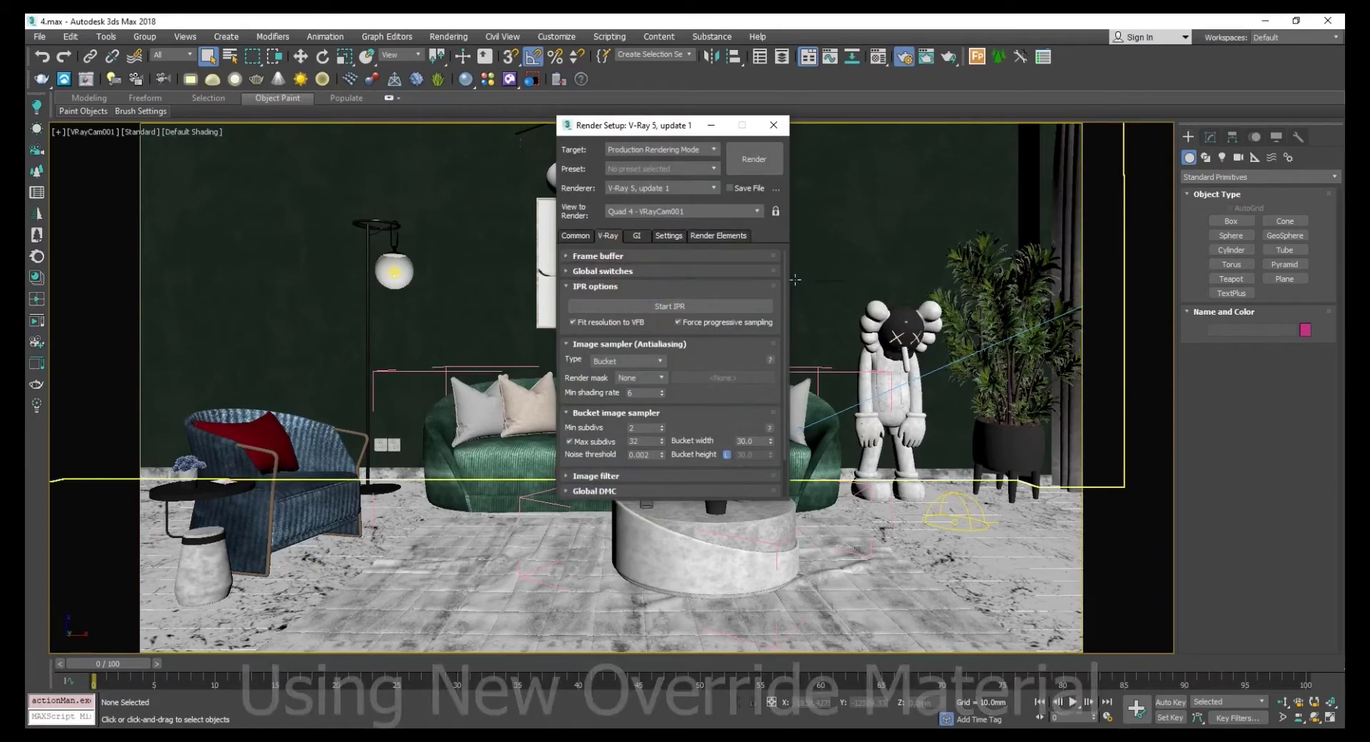
left_click(584, 236)
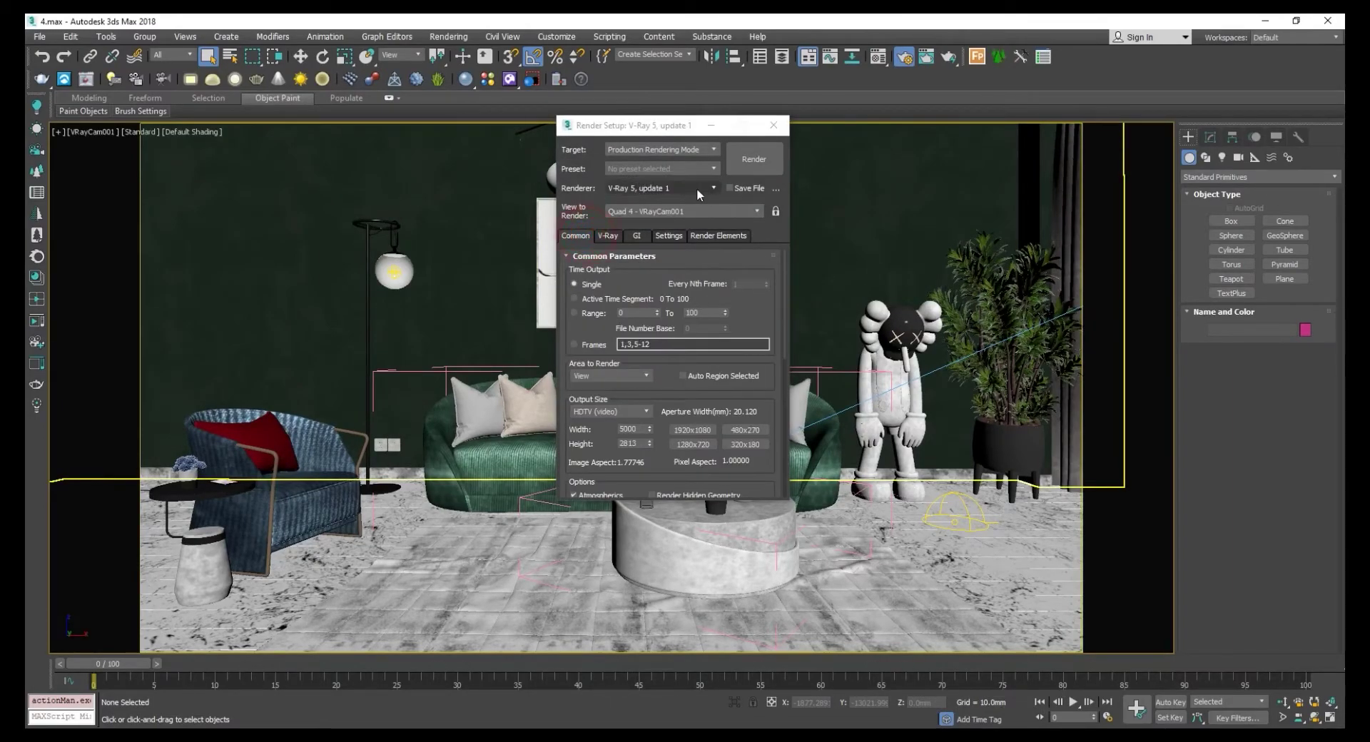
left_click(677, 192)
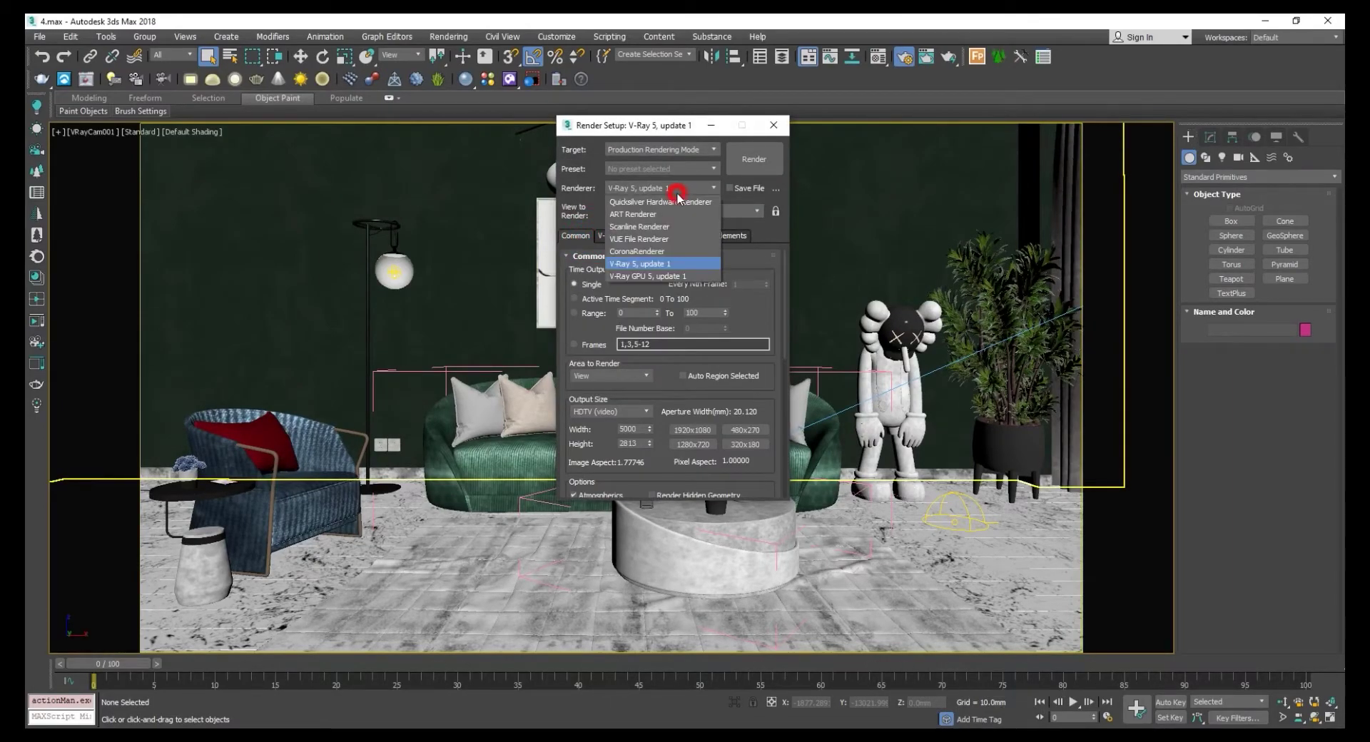
left_click(644, 251)
left_click(640, 187)
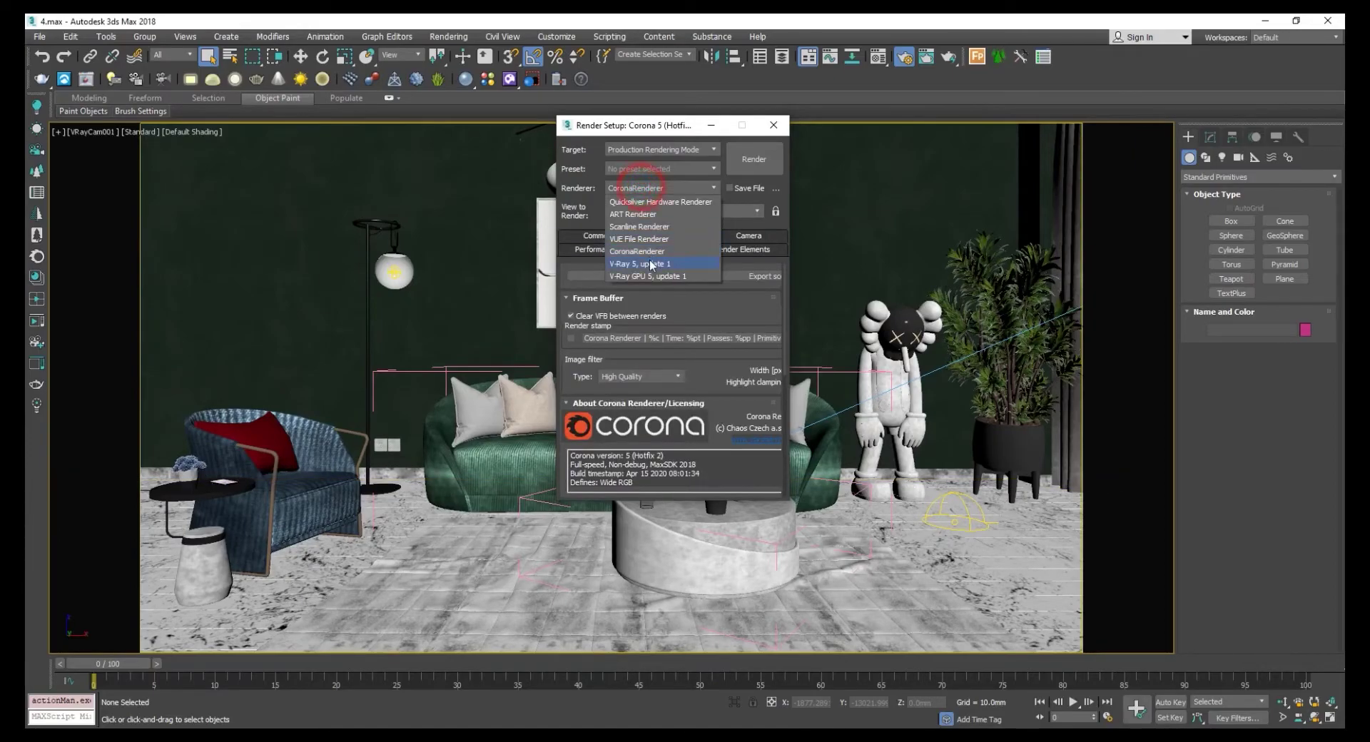
left_click(651, 264)
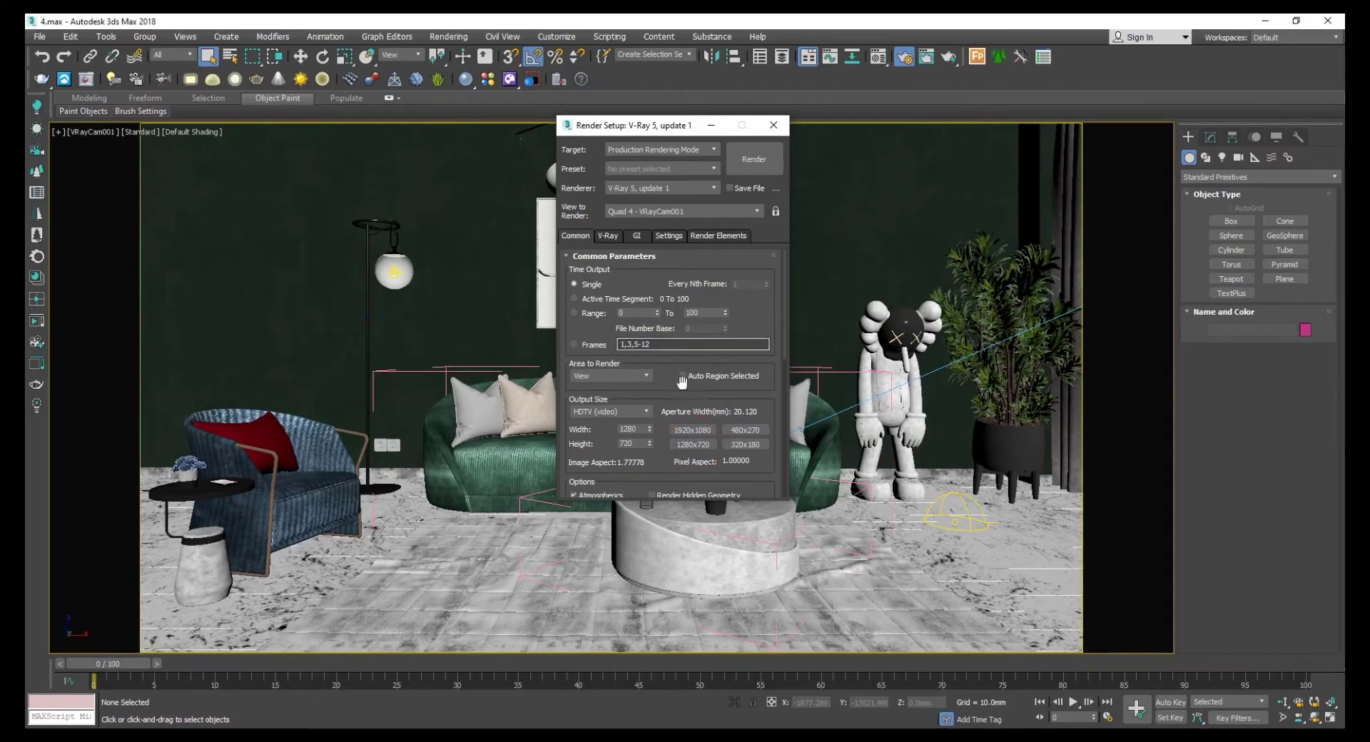
left_click(609, 236)
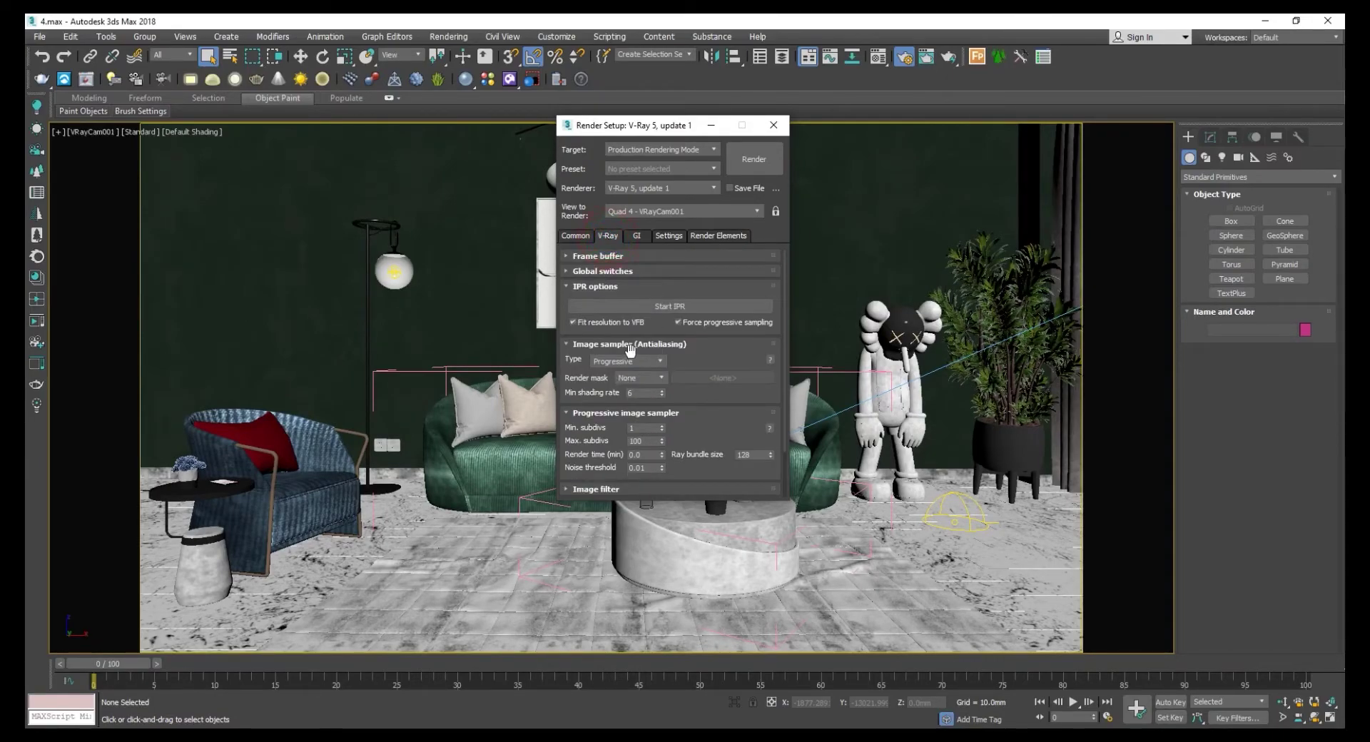
left_click(603, 272)
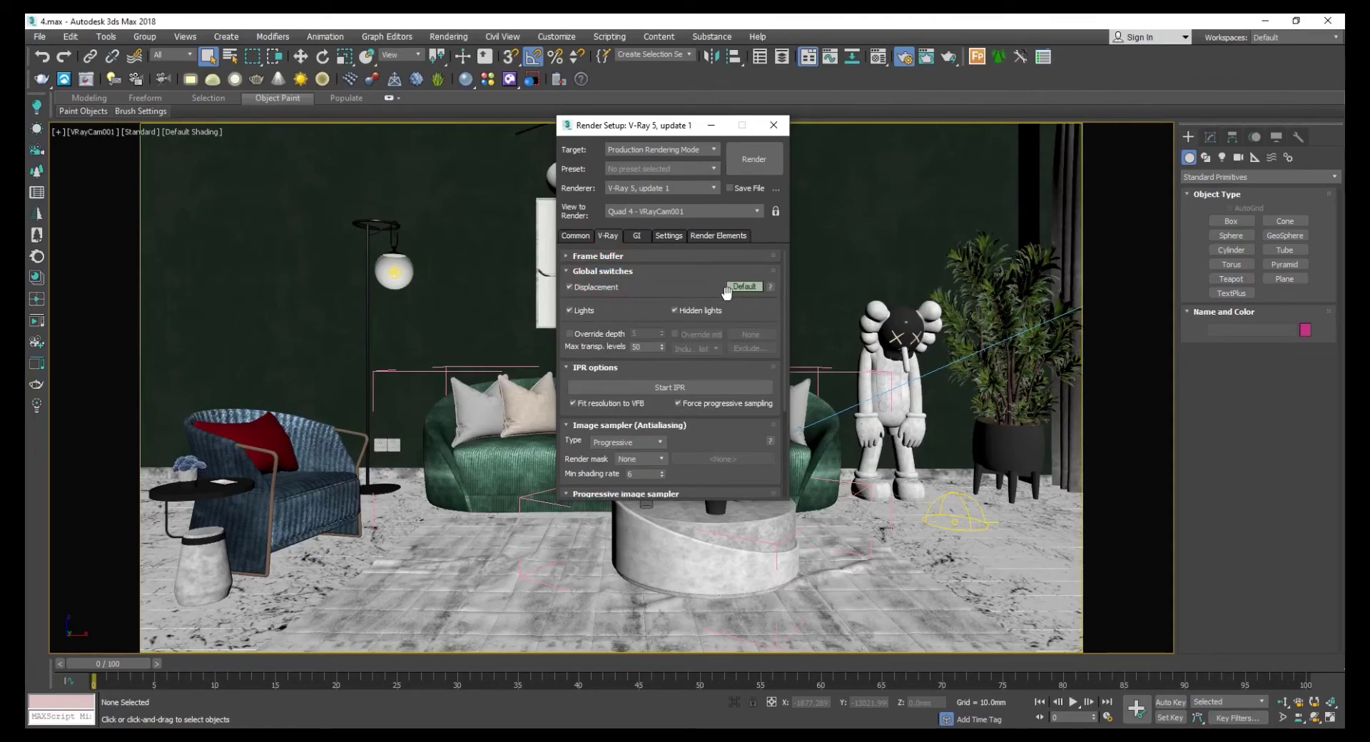
Enable Override mtl with a new VRayMtl found by searching 'vraym' in the browser.
left_click(675, 334)
left_click(745, 336)
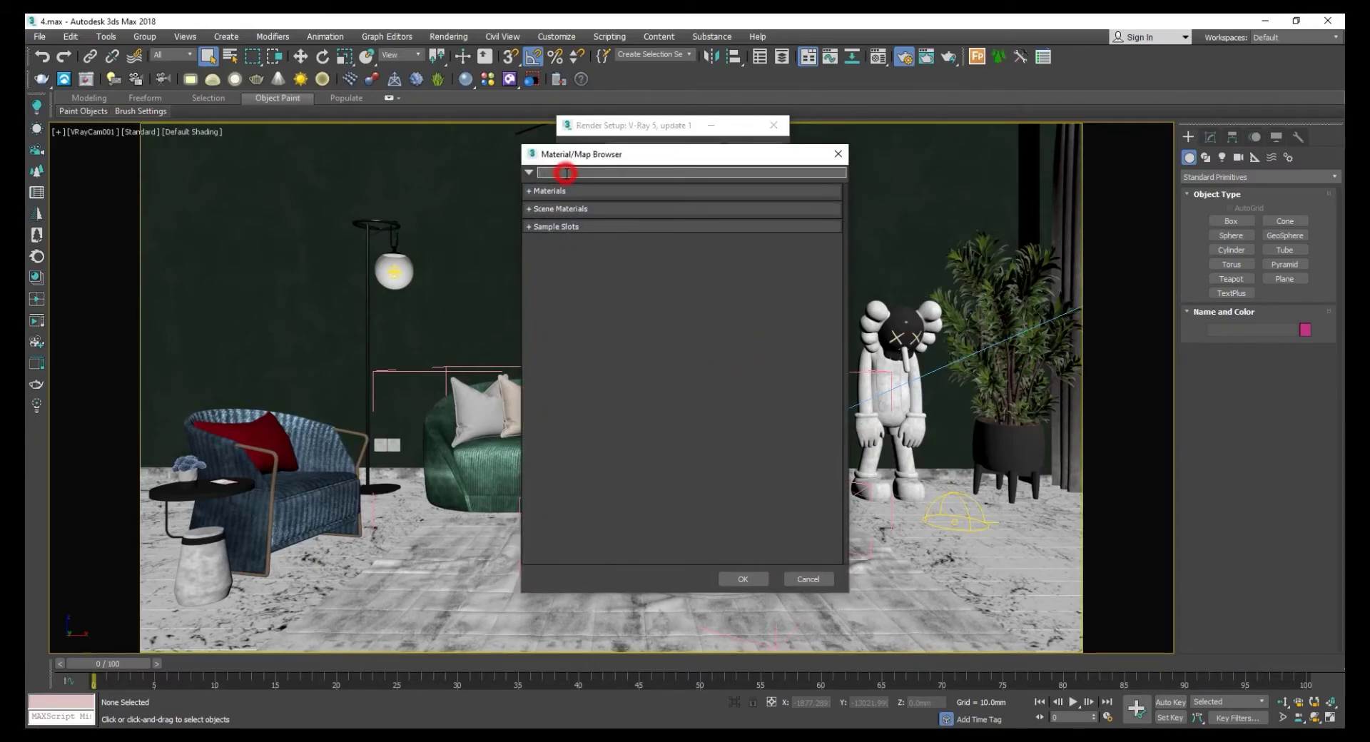
type("vraym")
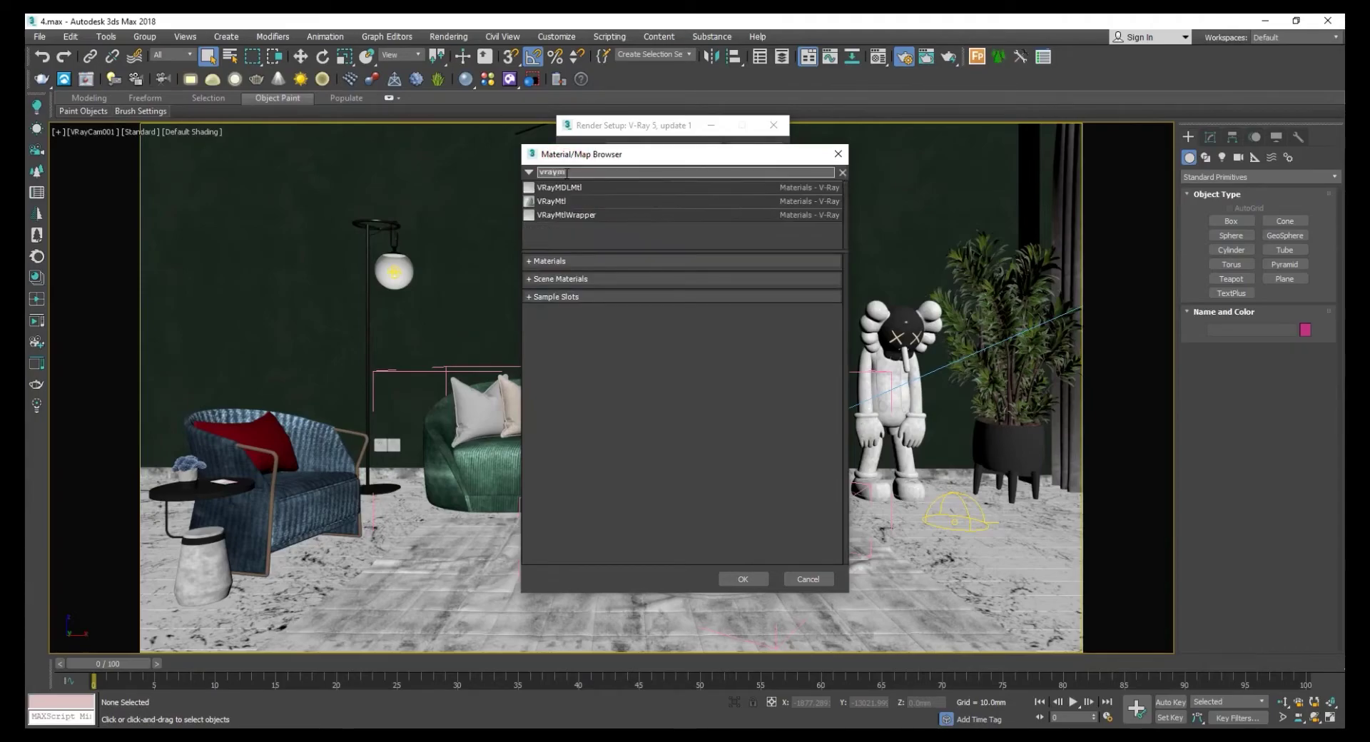
double_click(557, 201)
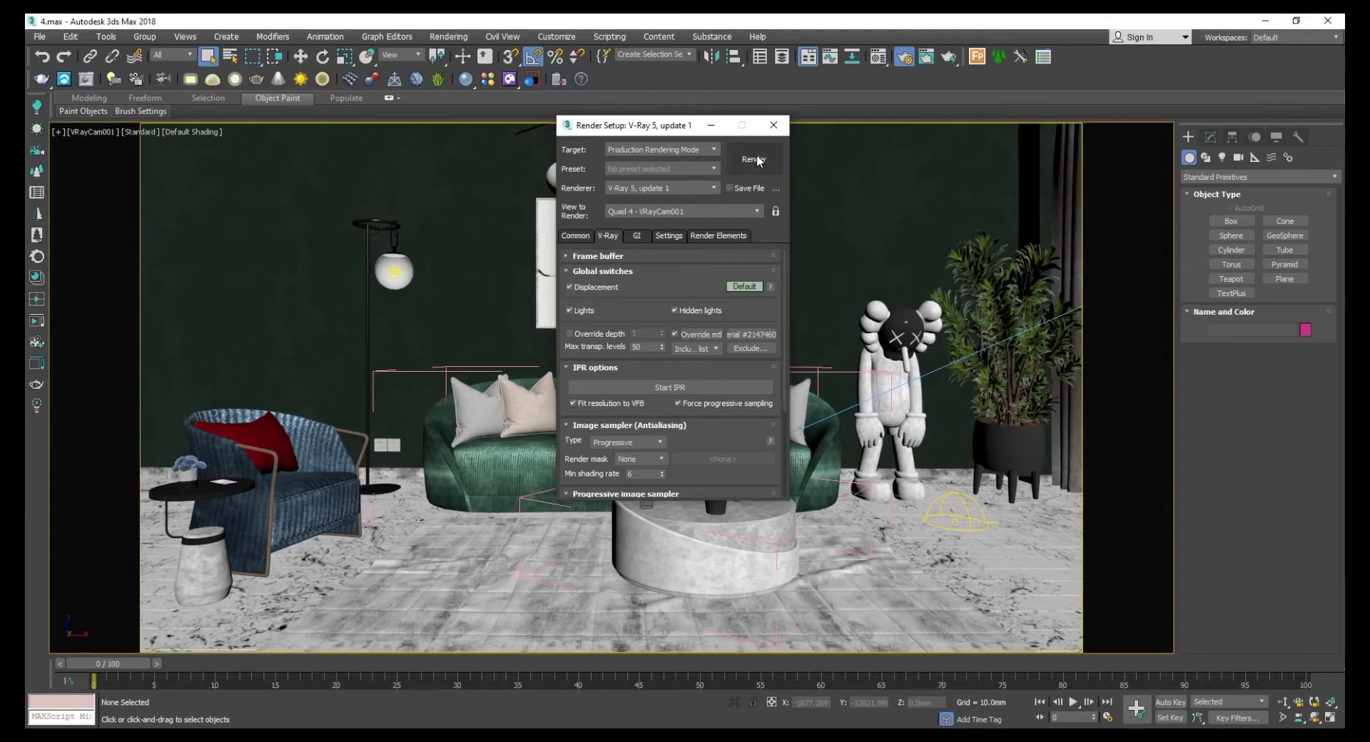
Set the viewport to wireframe, start a test render, then stop it and rearrange the windows.
left_click(698, 18)
key("F3")
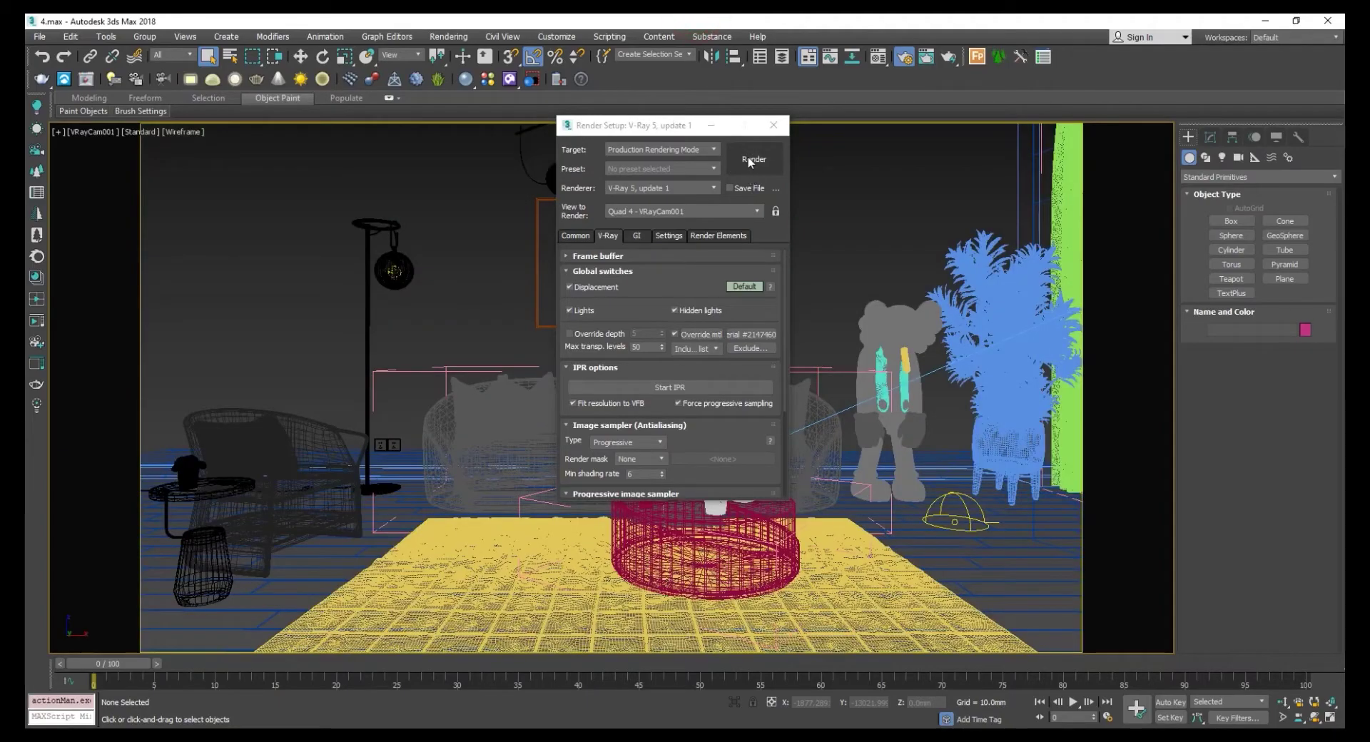
left_click(748, 158)
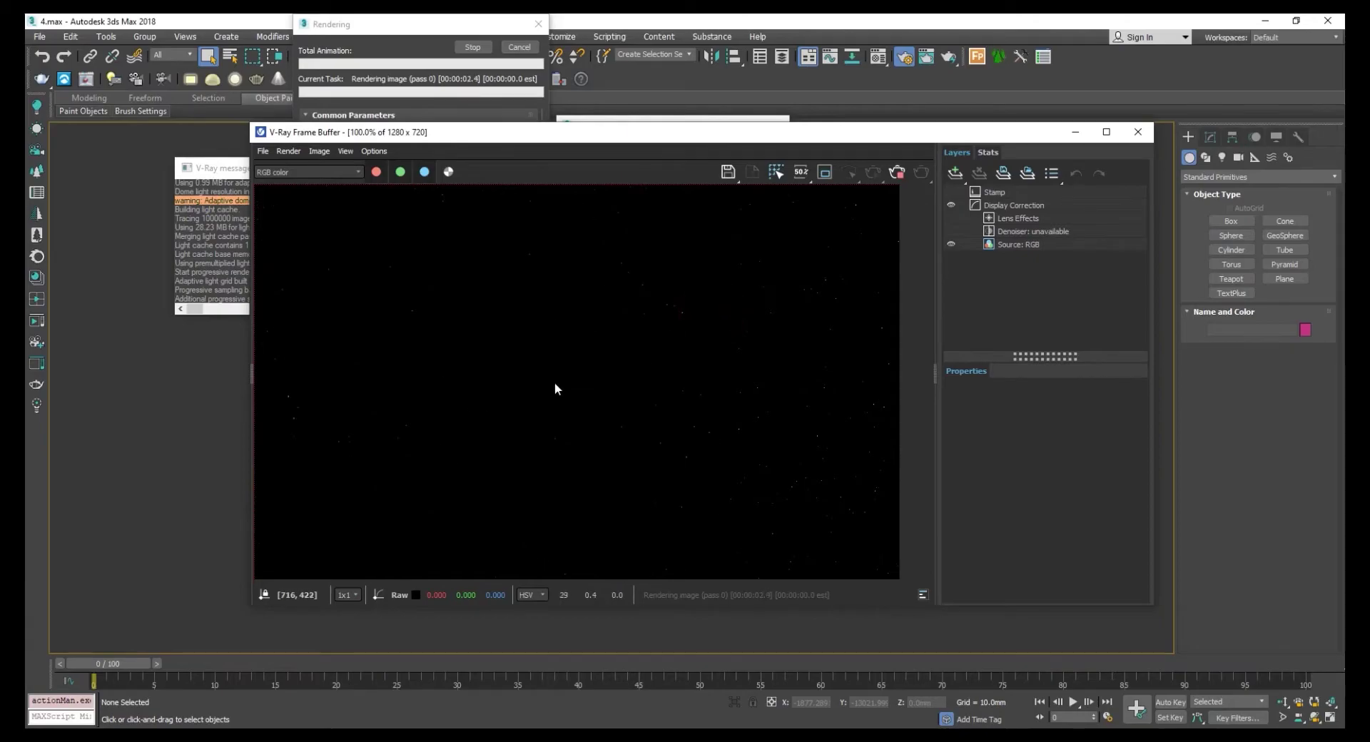
left_click_drag(480, 145, 876, 242)
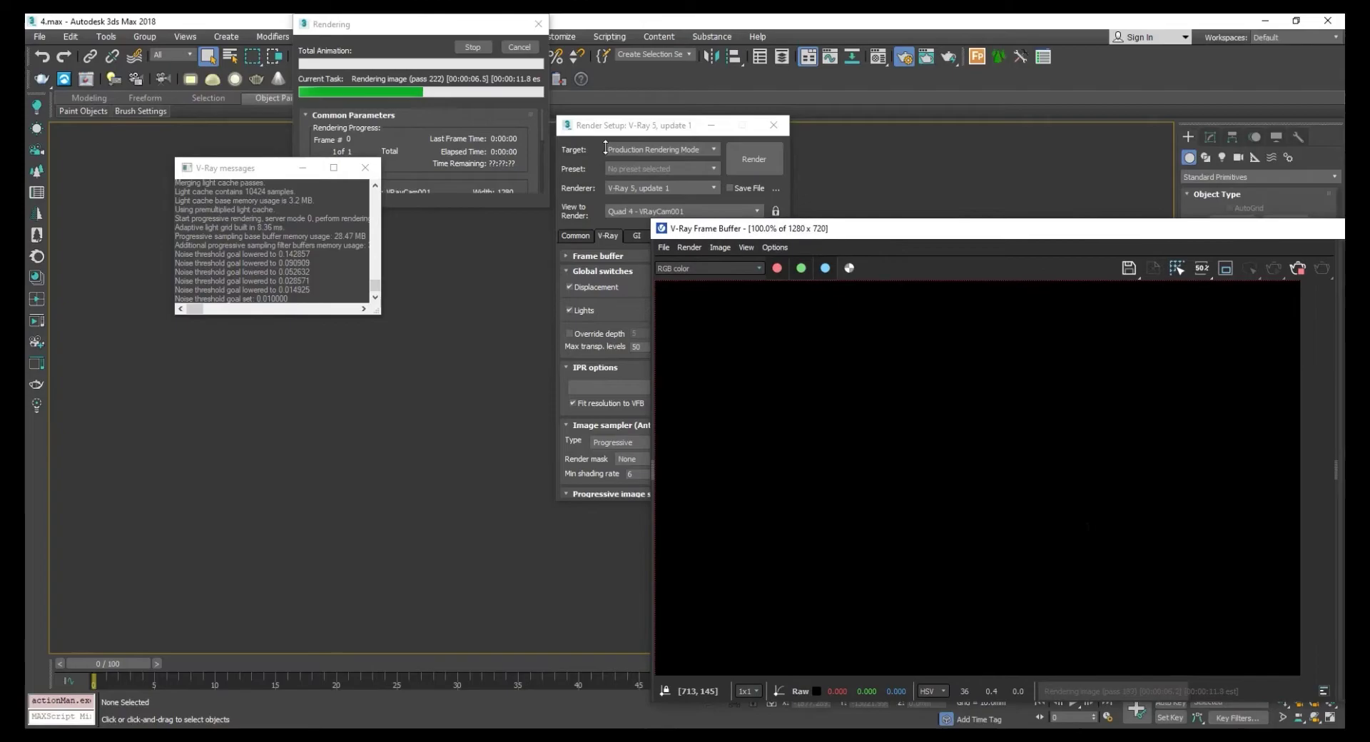
left_click(613, 126)
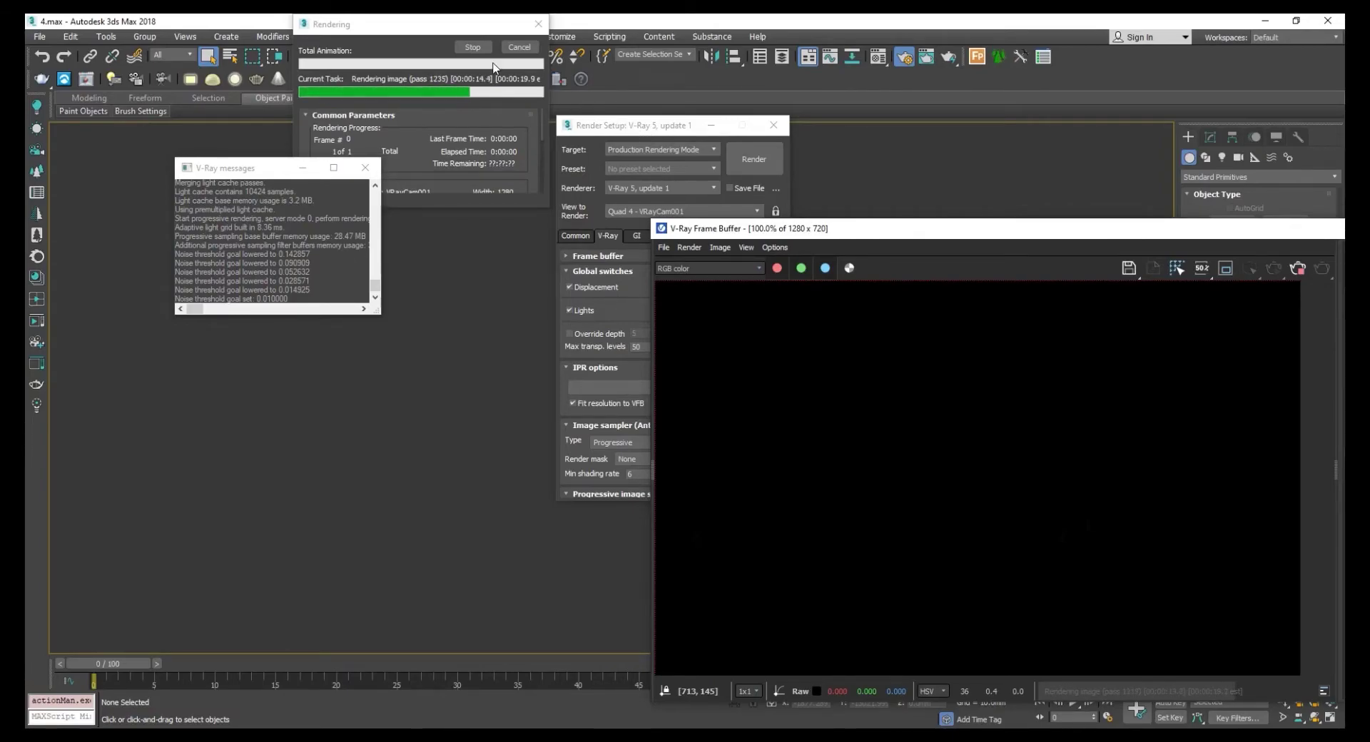
left_click(460, 47)
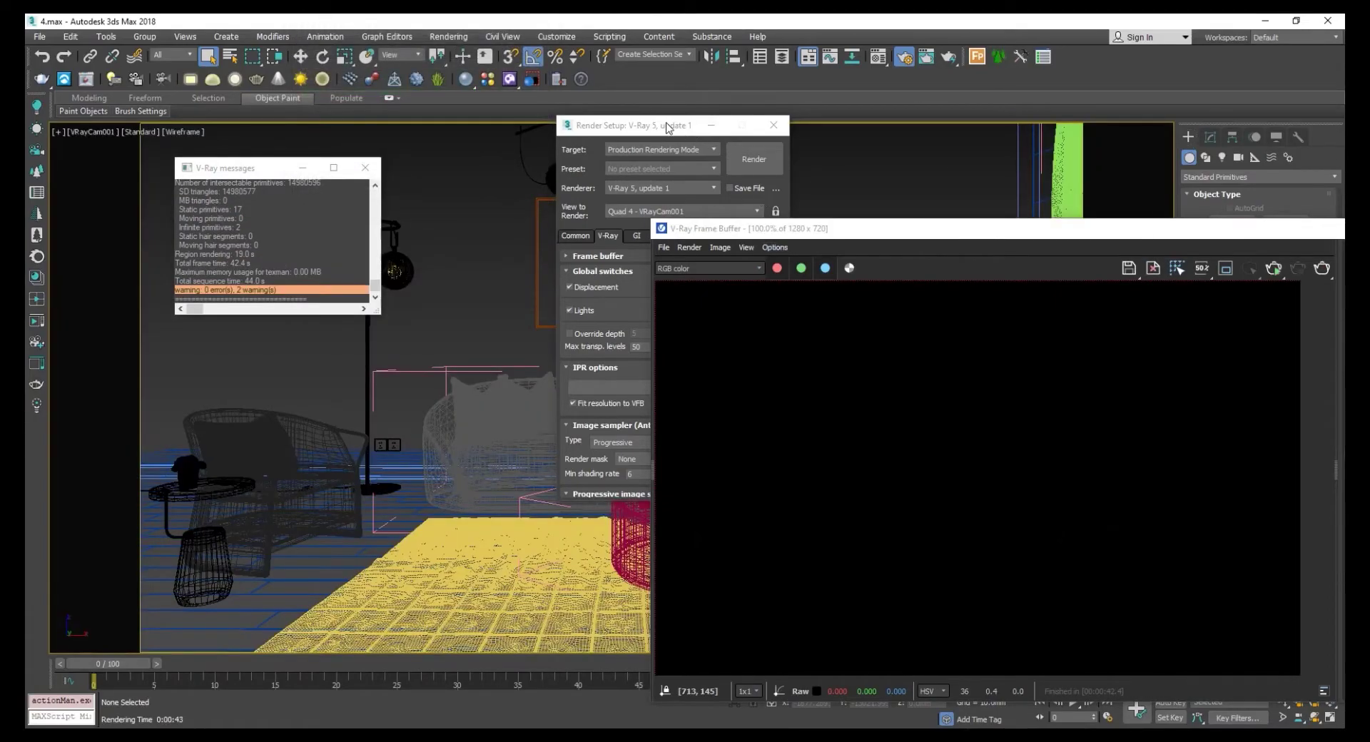
left_click_drag(666, 127, 438, 148)
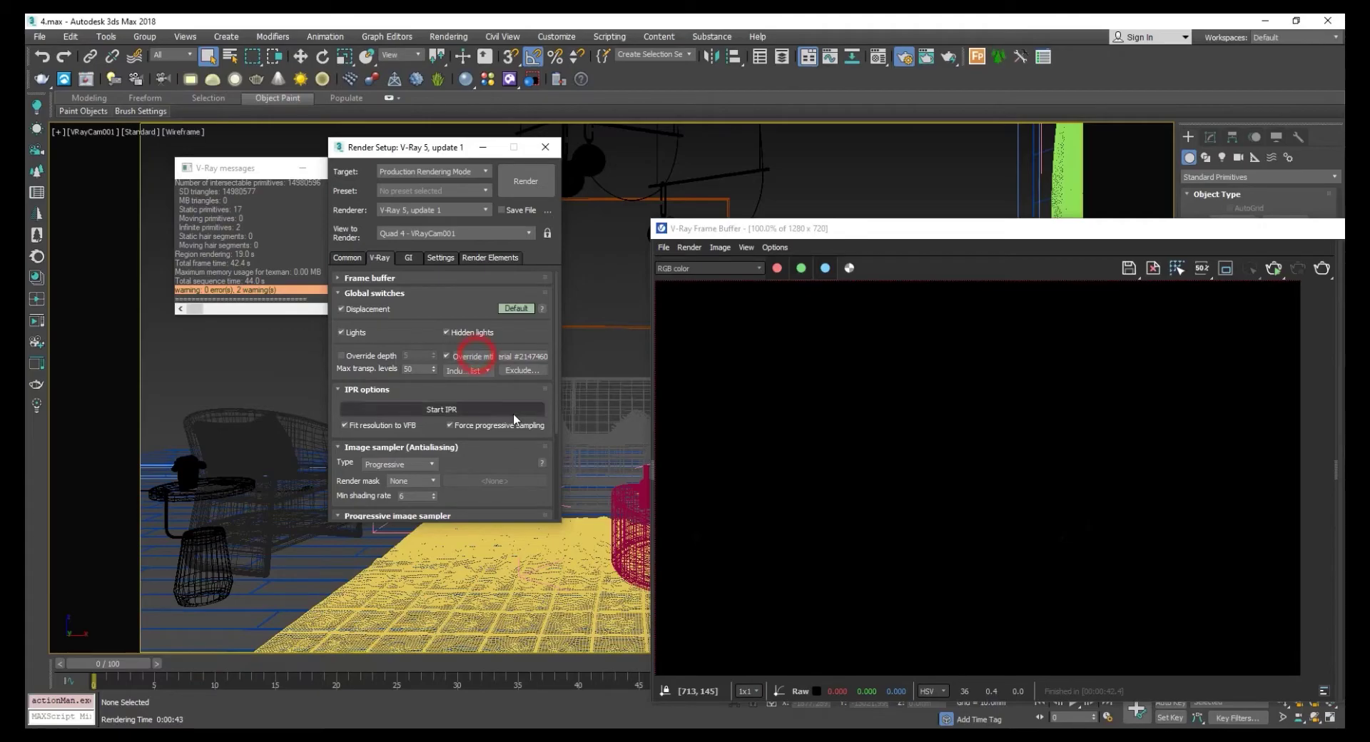
Confirm the override material settings, render a grey clay preview, and stop it early.
left_click(479, 357)
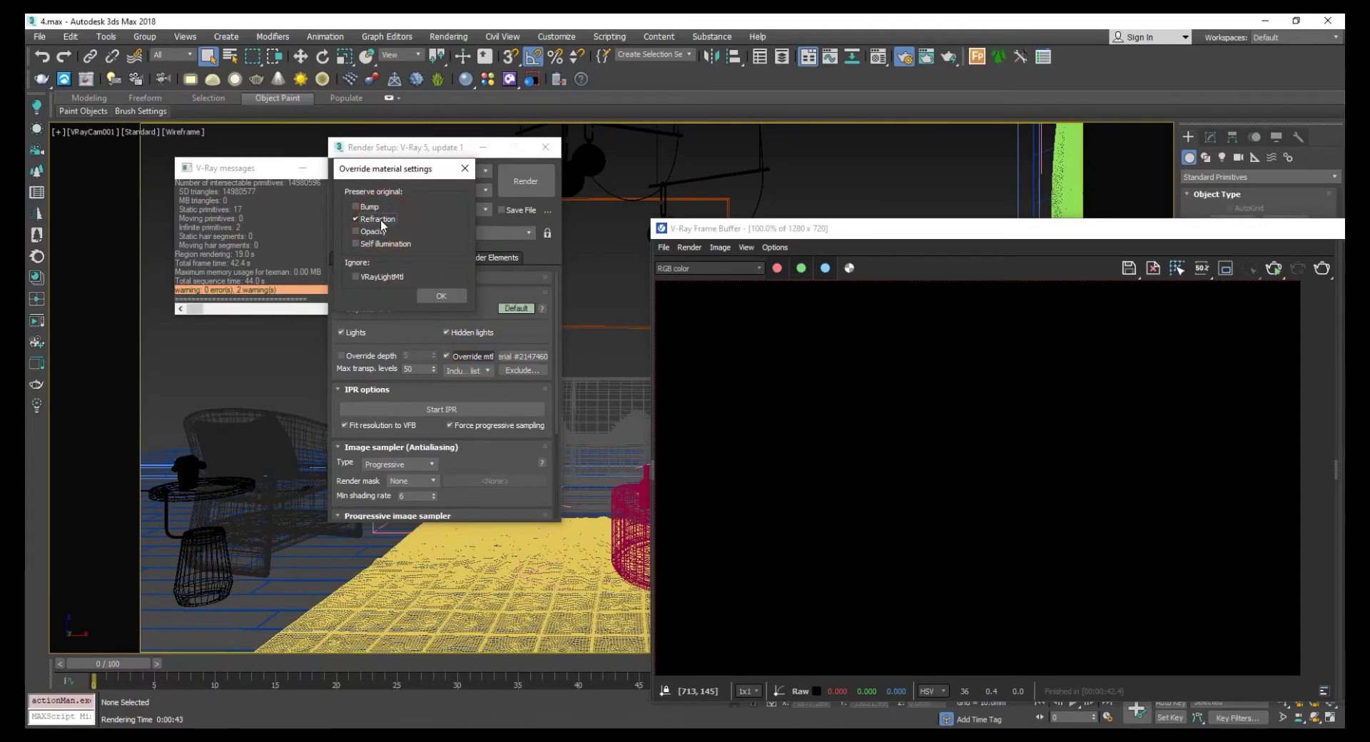
left_click(428, 296)
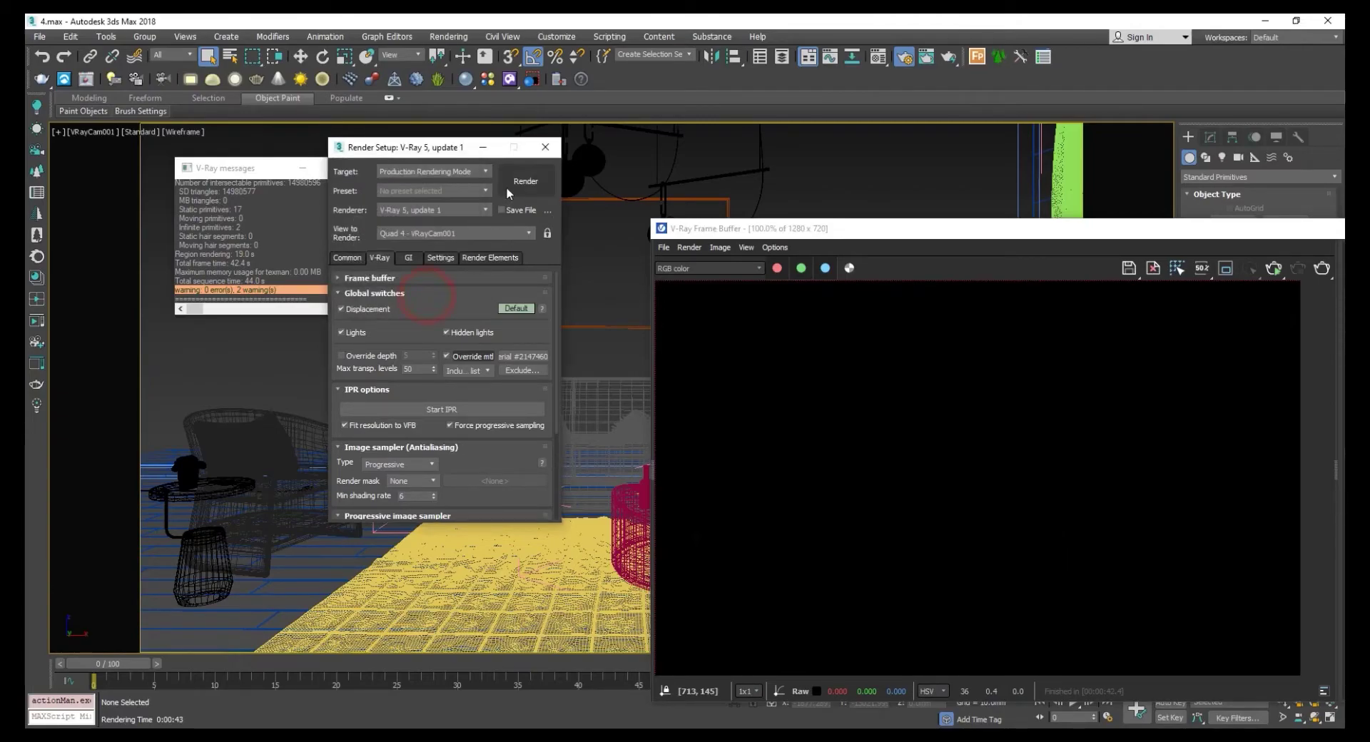
left_click(506, 187)
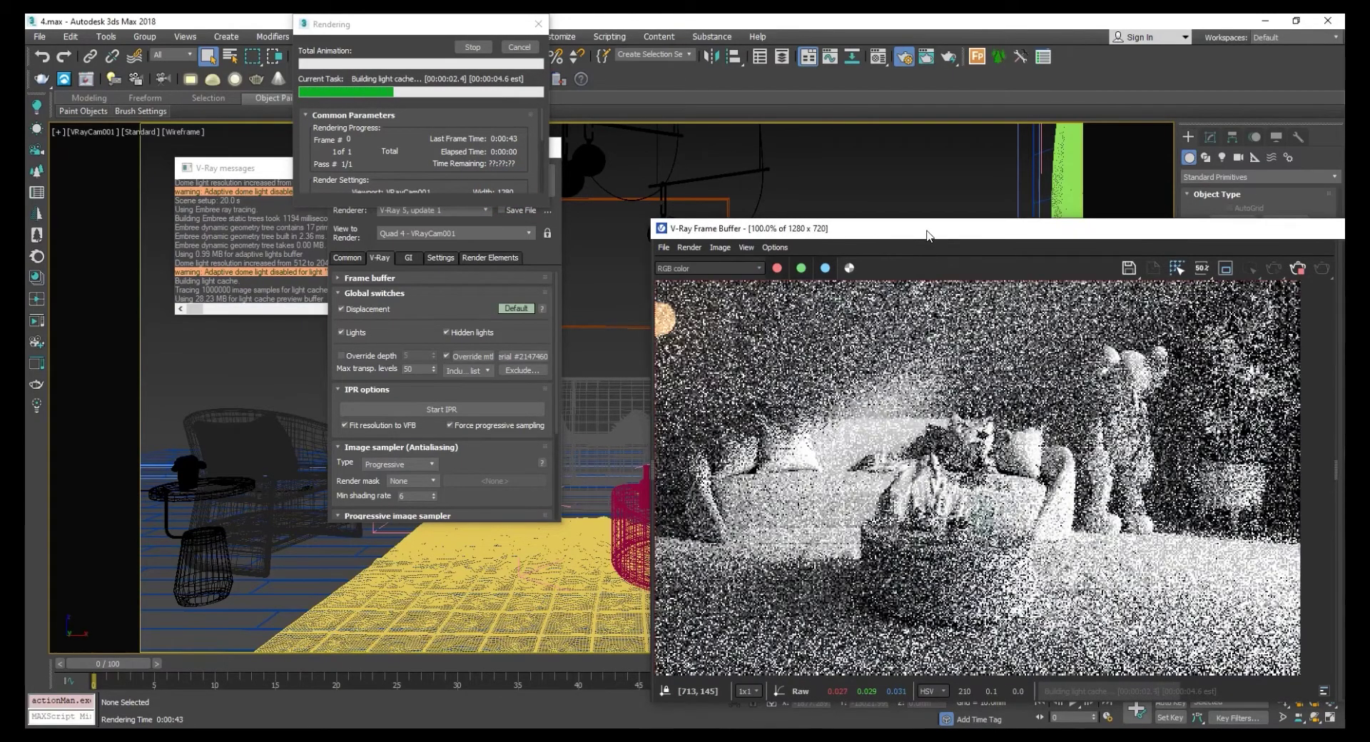
left_click_drag(928, 234, 817, 142)
scroll(914, 362, "down", 1)
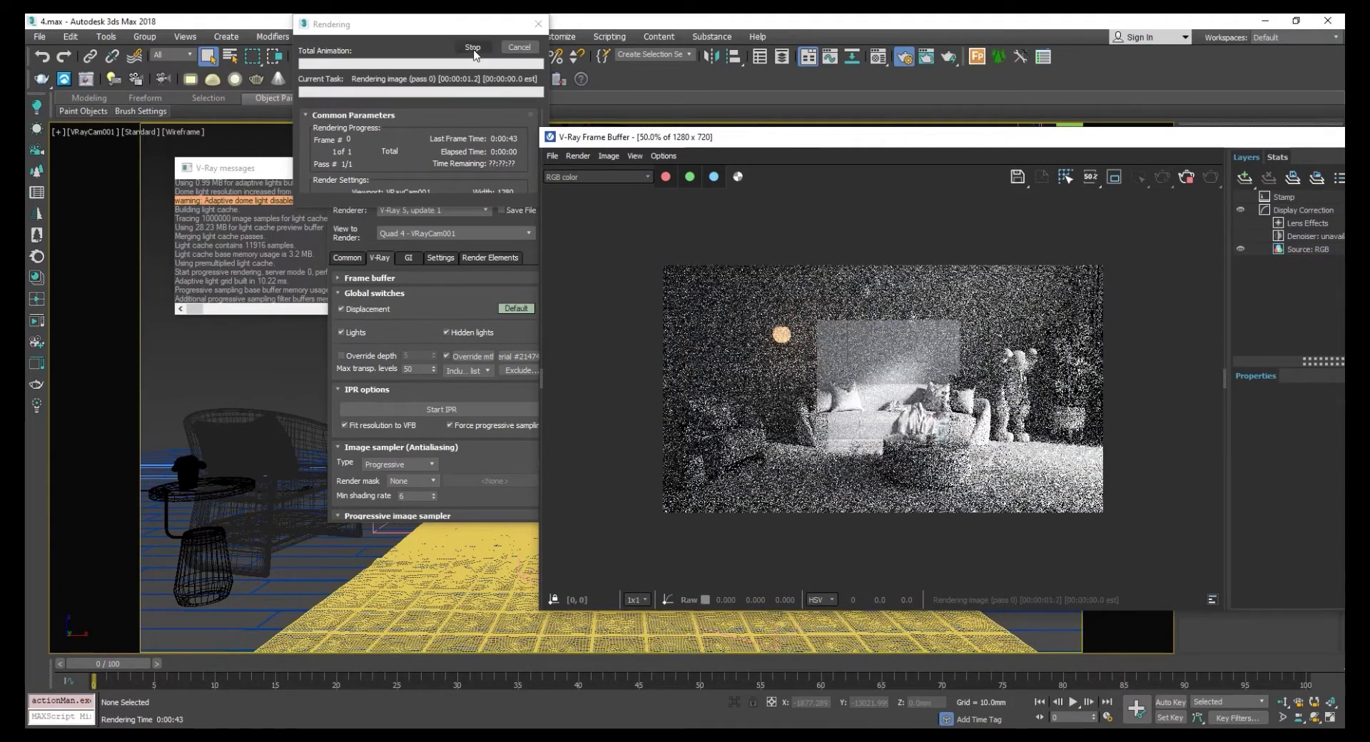
left_click(473, 51)
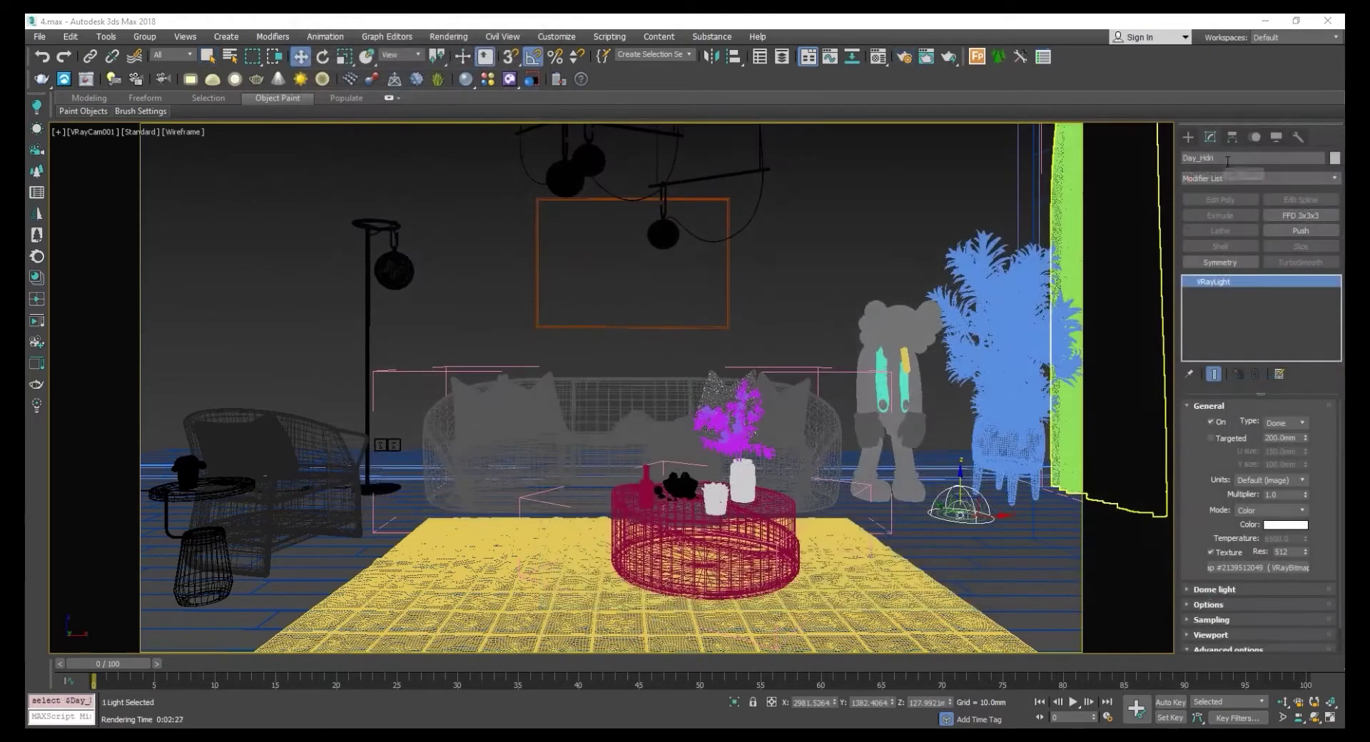
Create a VRayLight of type Dome near the plant, raised slightly off the floor.
left_click(1188, 136)
left_click(1231, 221)
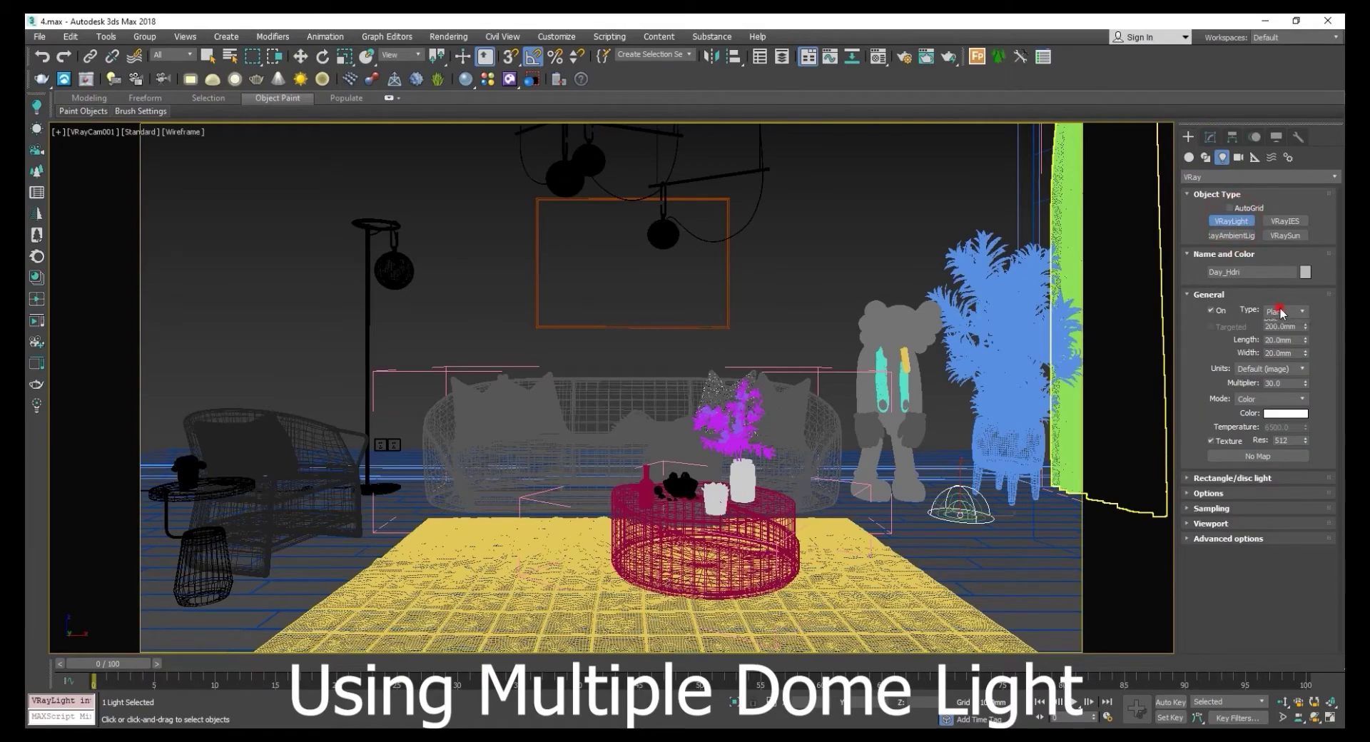
left_click(1281, 311)
left_click(1279, 323)
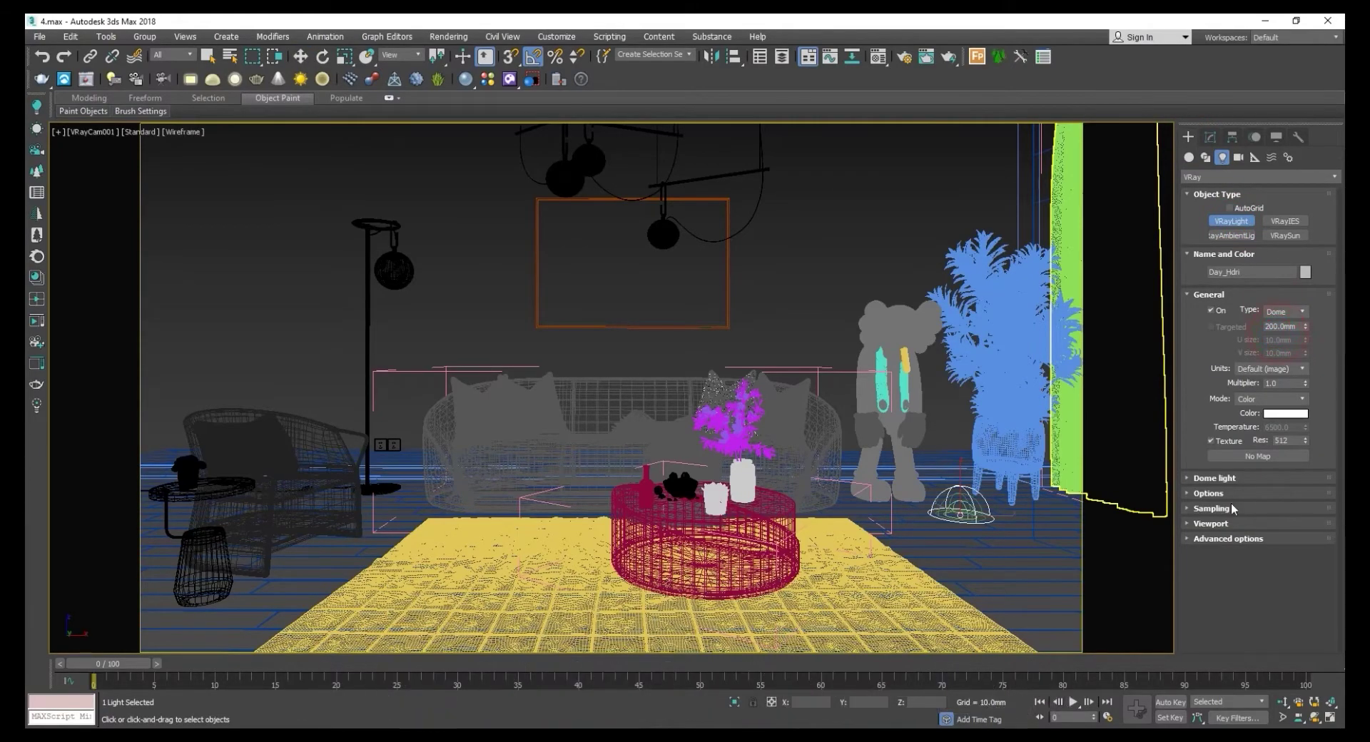
left_click(1003, 548)
key("w")
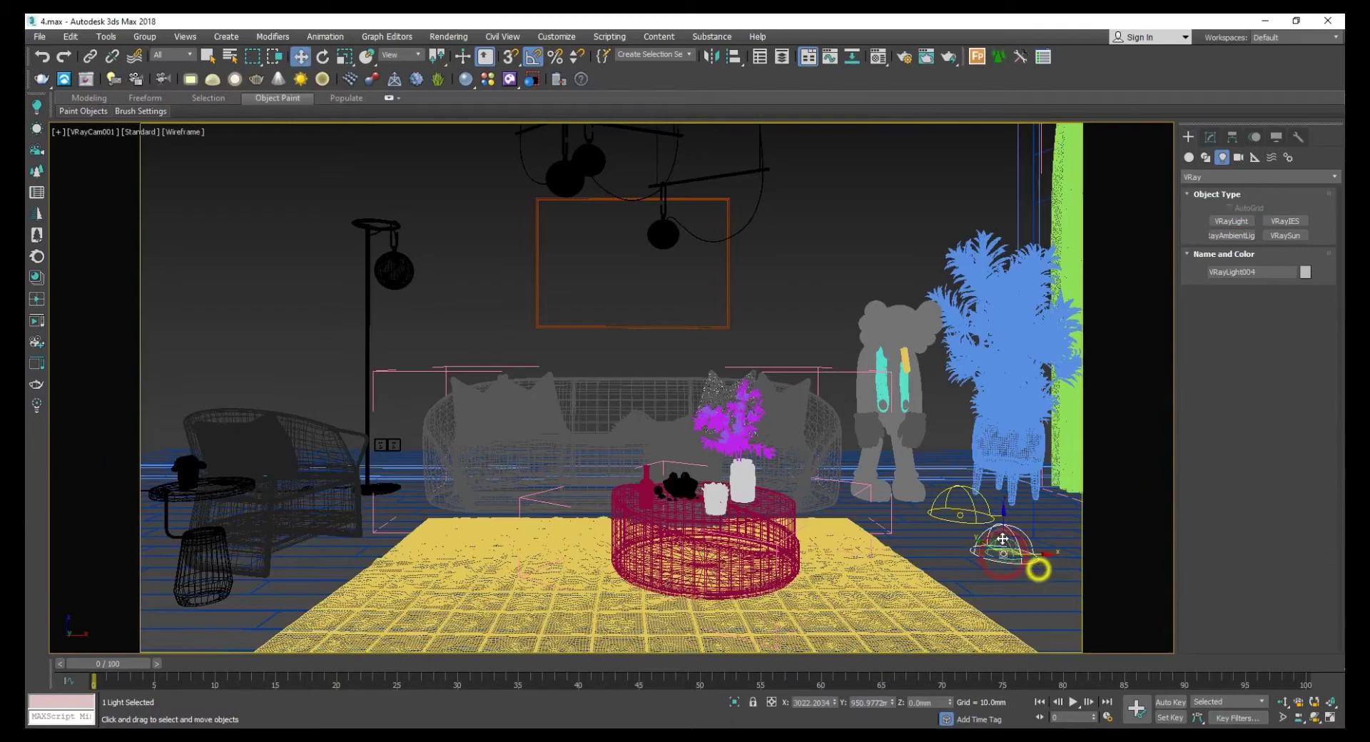
left_click_drag(1002, 538, 1003, 529)
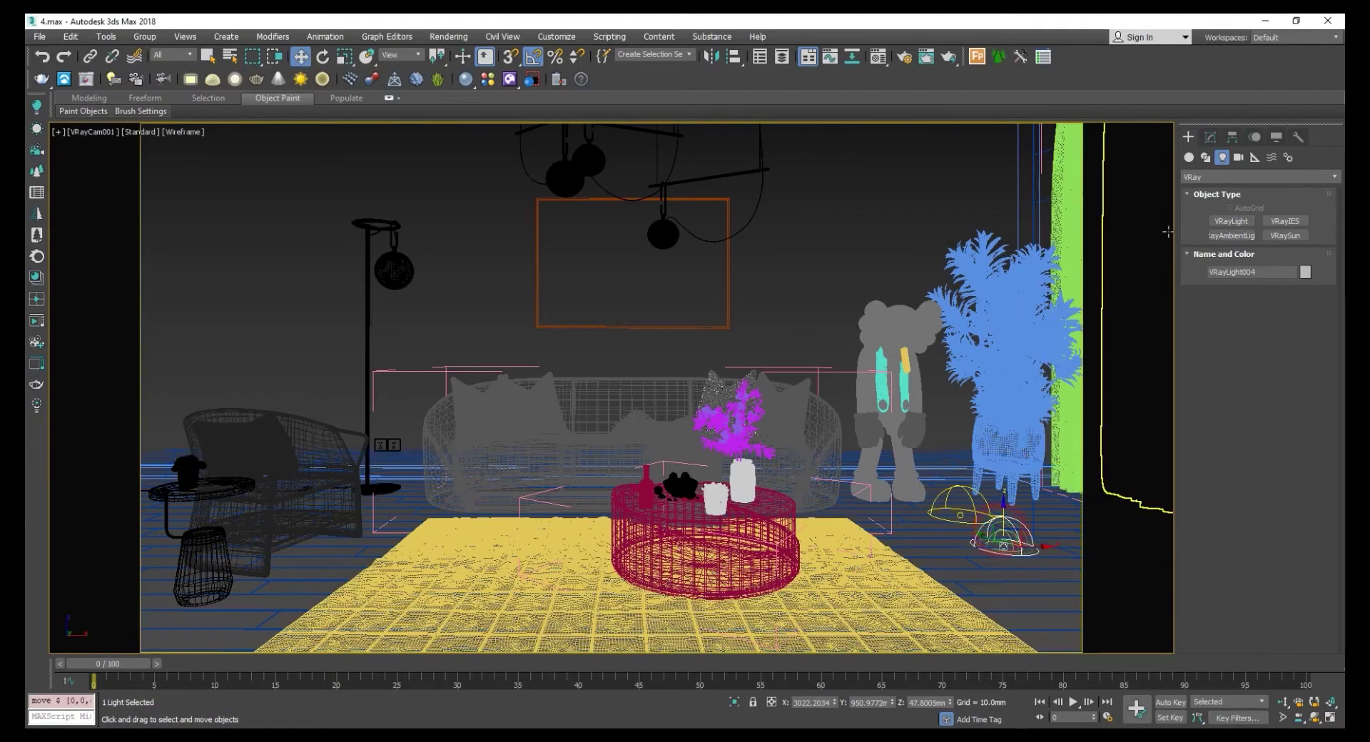
Rename the new dome light to 'Night light'.
left_click(1213, 137)
double_click(1236, 158)
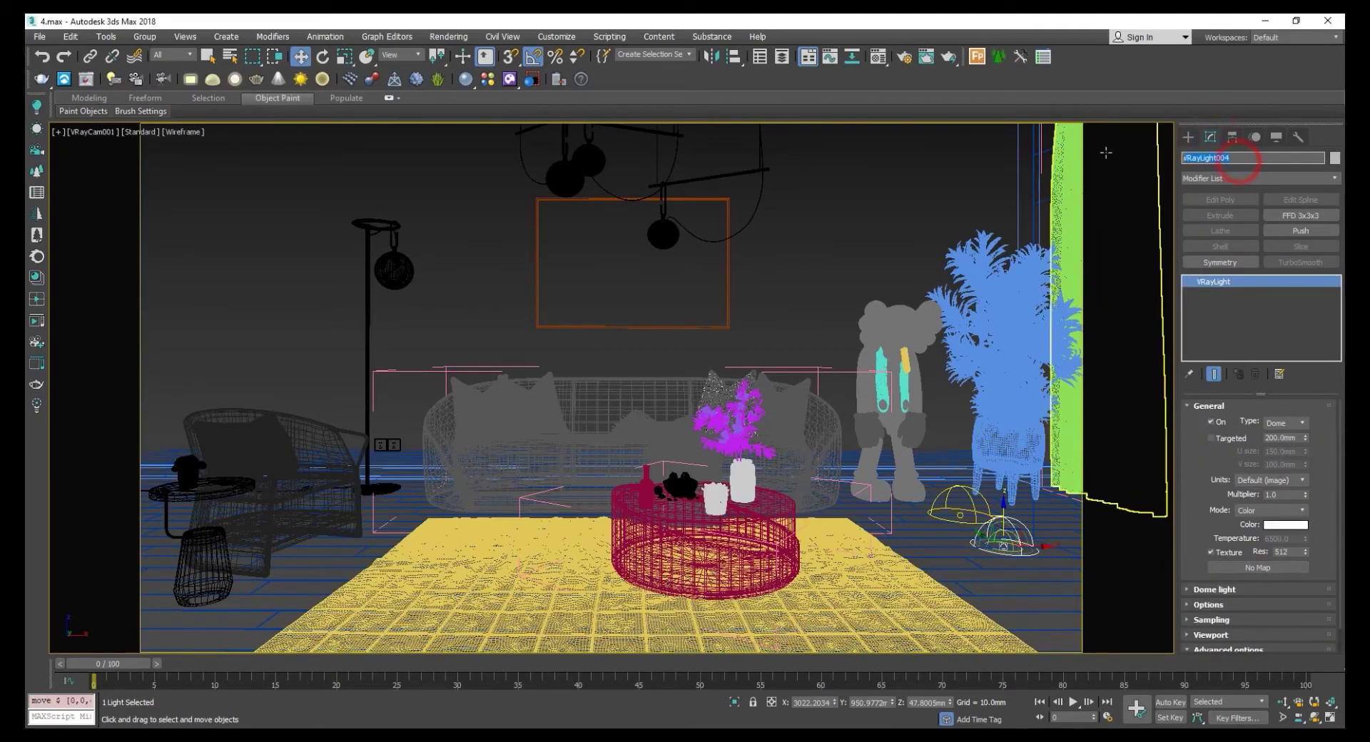
type("Night ligh")
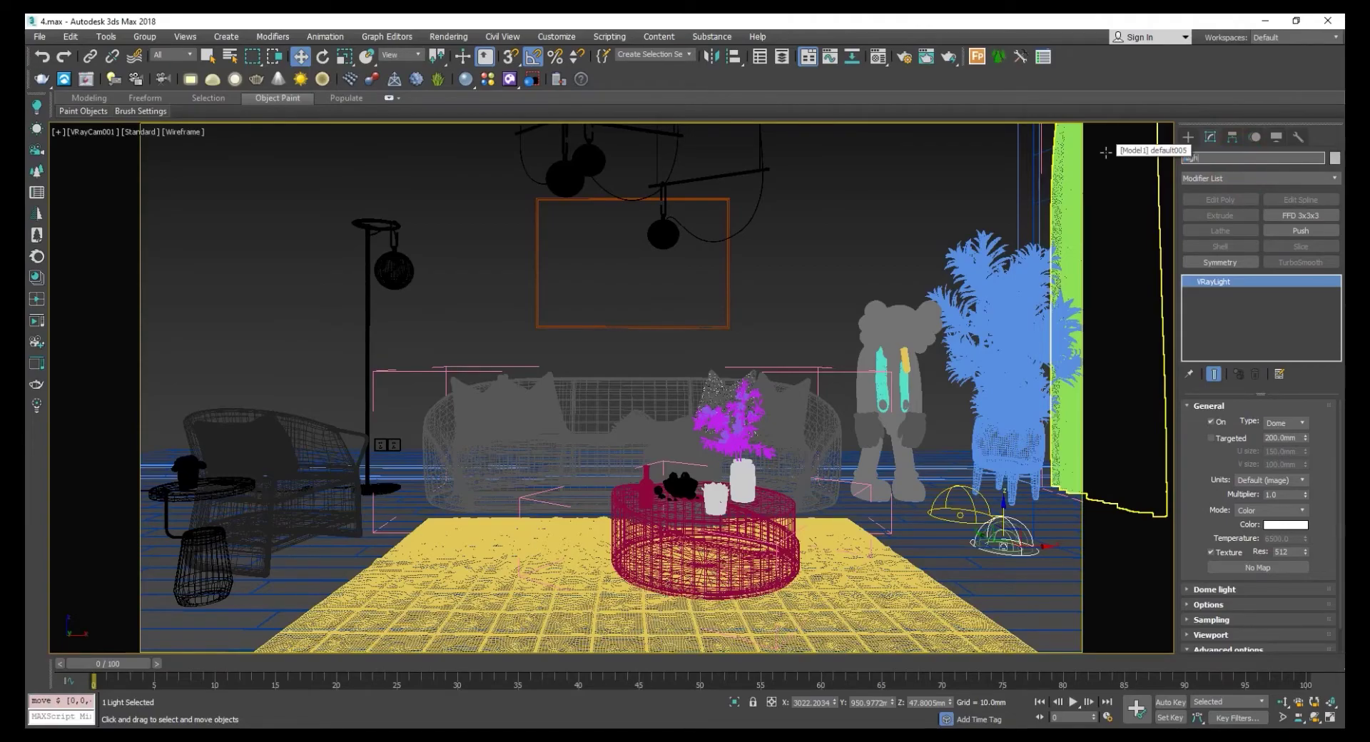
type("t")
key("Return")
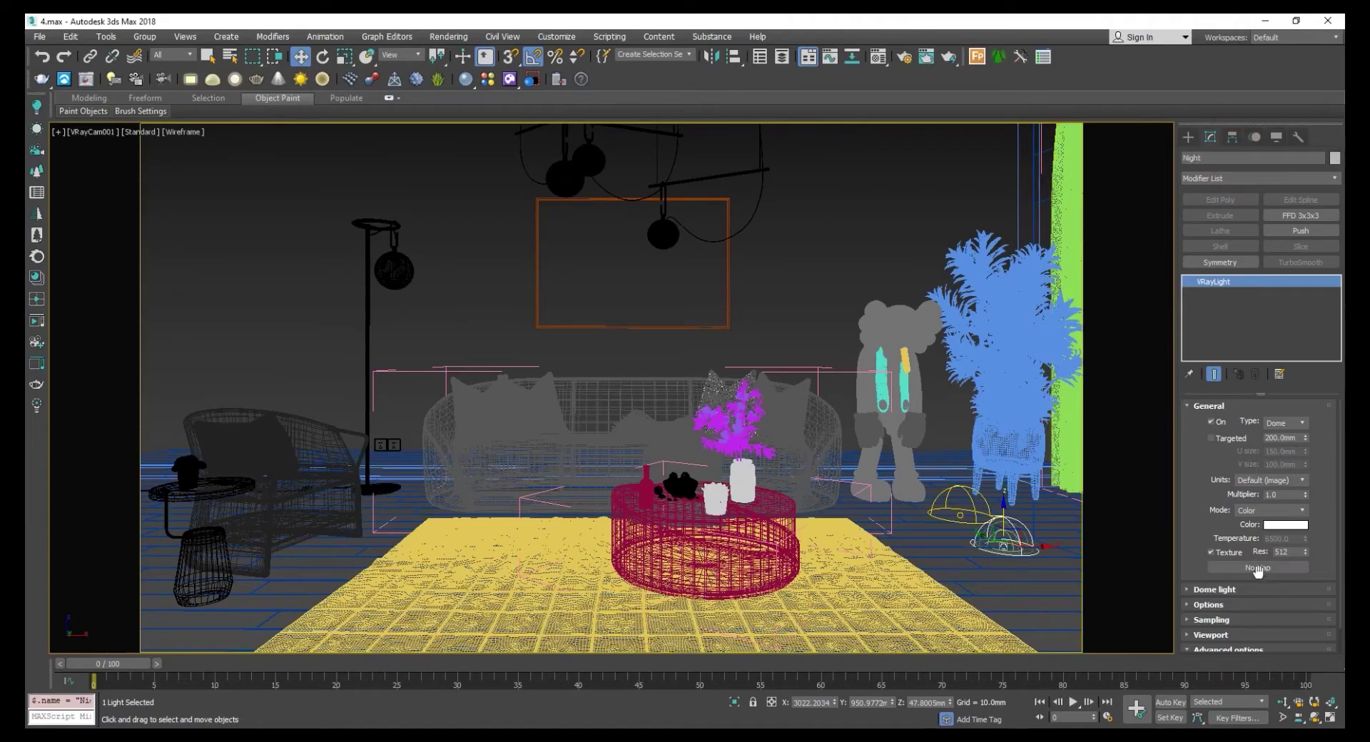
Give the dome light a VRayBitmap texture loaded with Dusk.jpg.
left_click(1256, 567)
type("v")
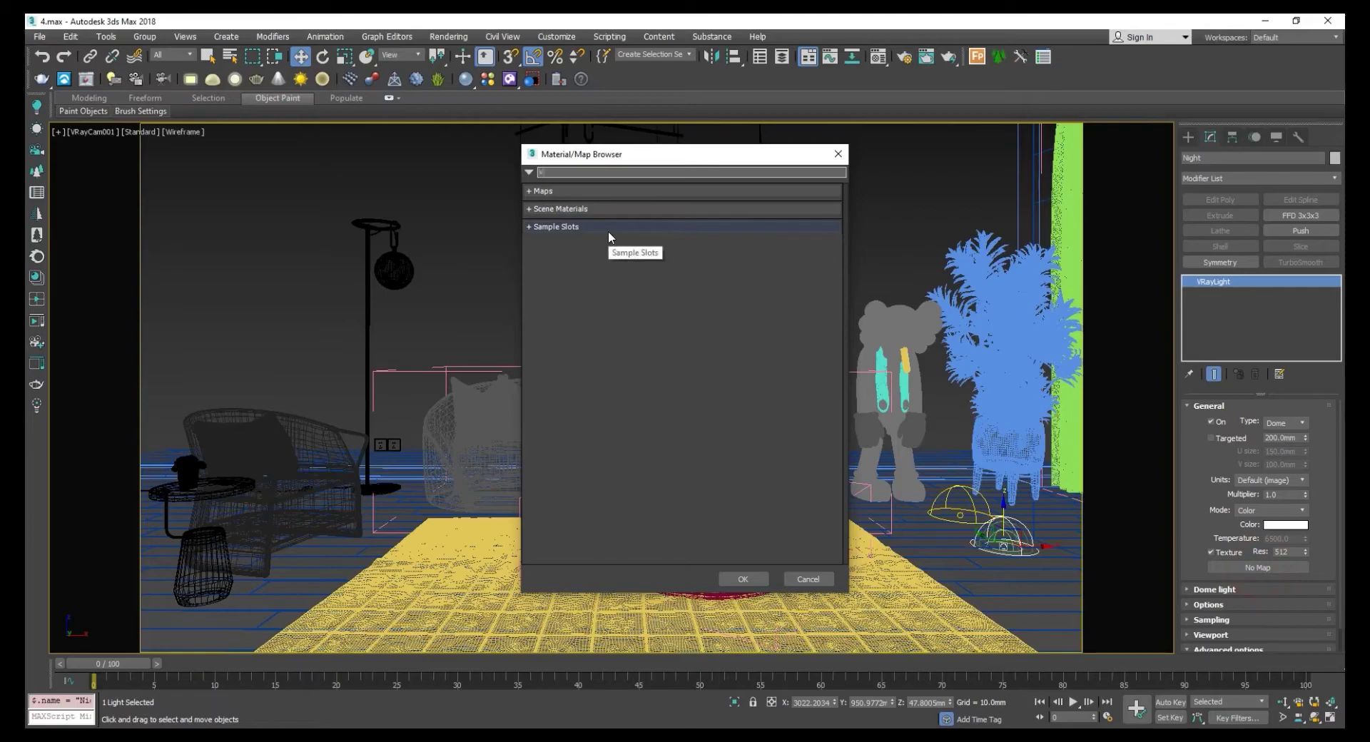
type("ray")
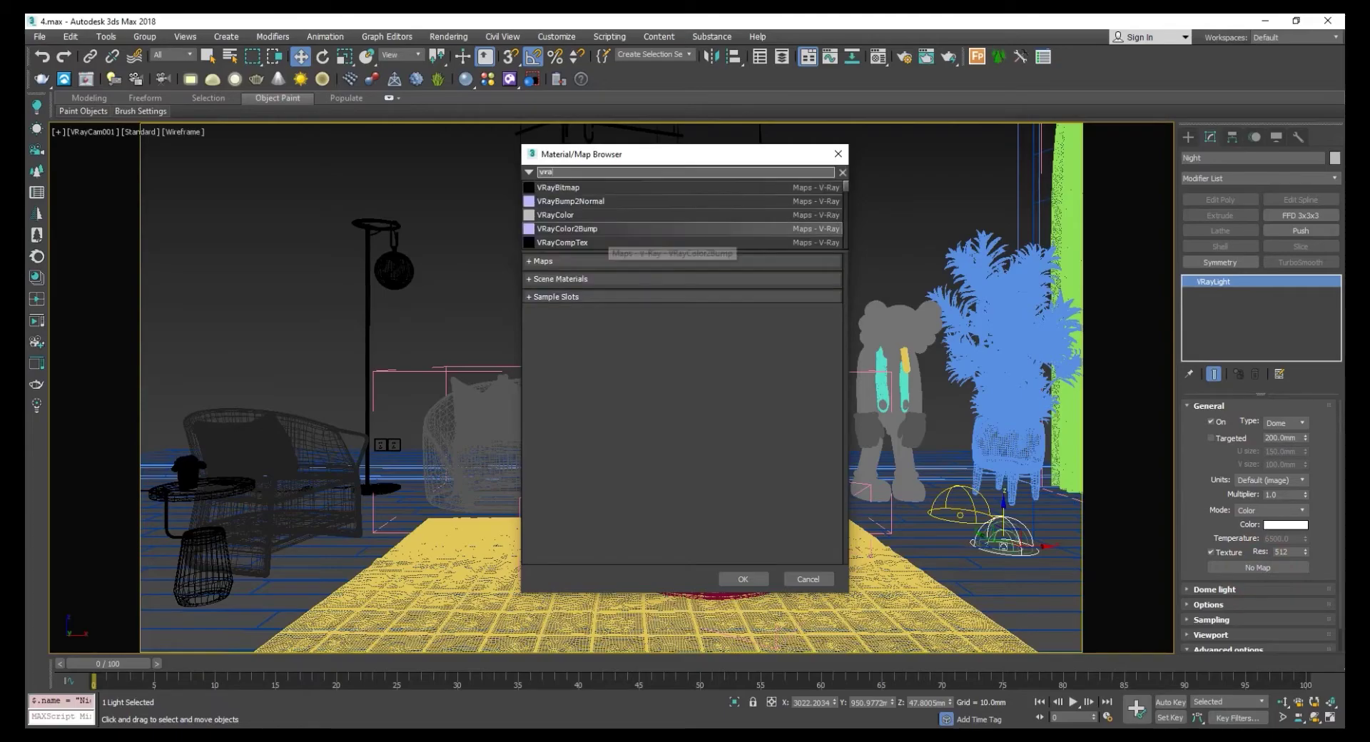
double_click(567, 194)
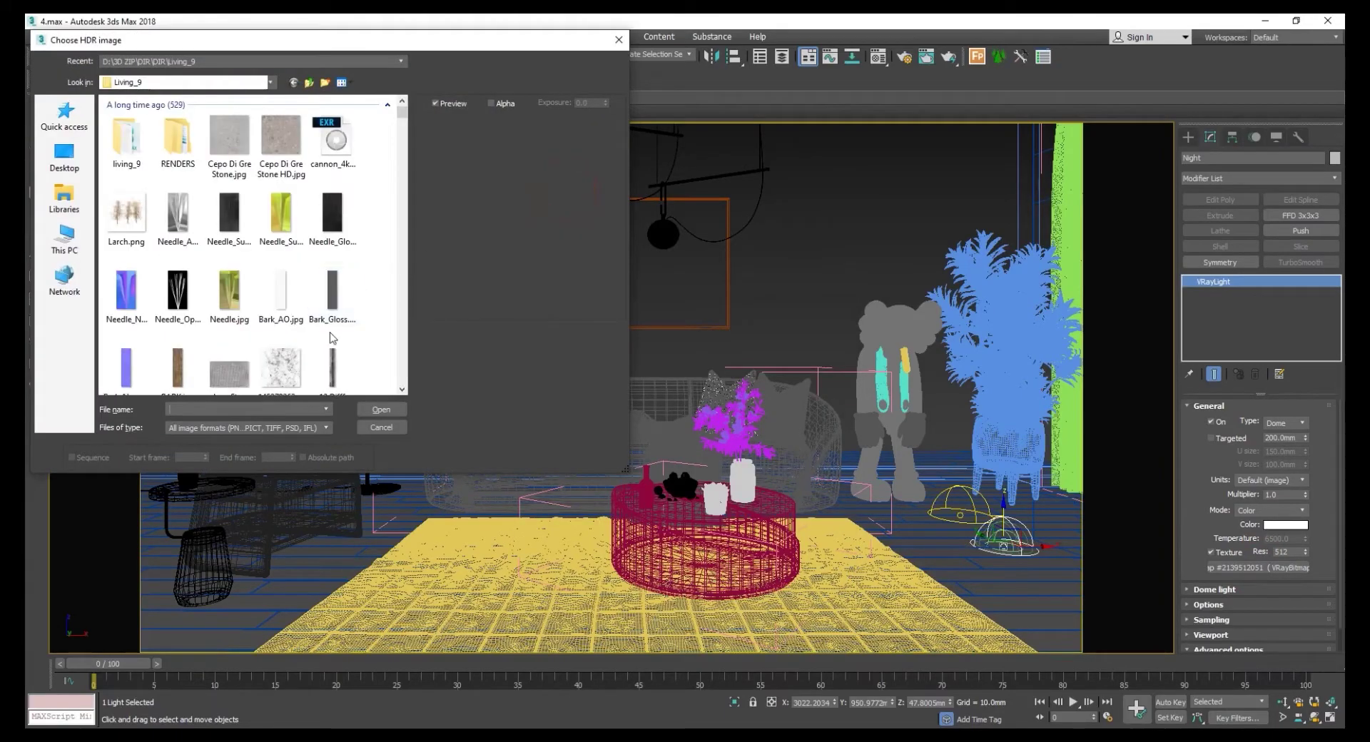
type("daw")
key("BackSpace")
key("BackSpace")
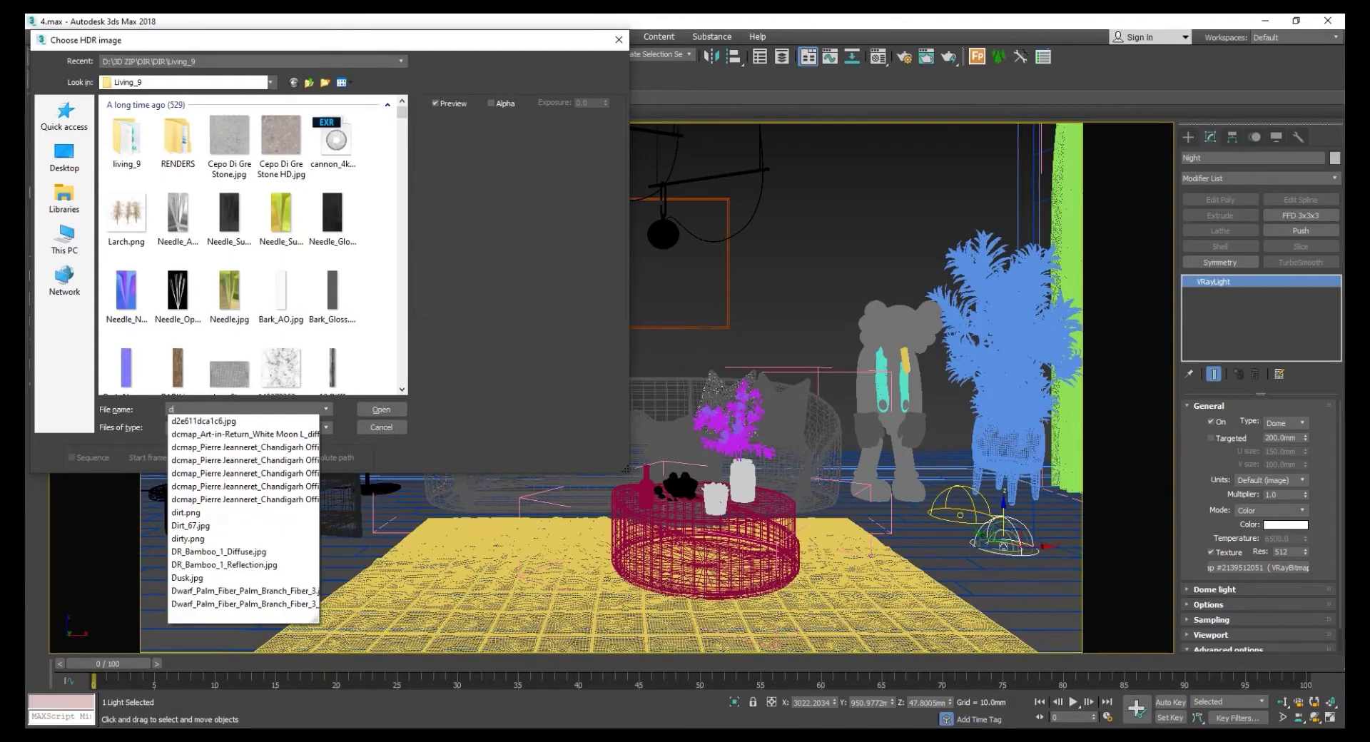
type("us")
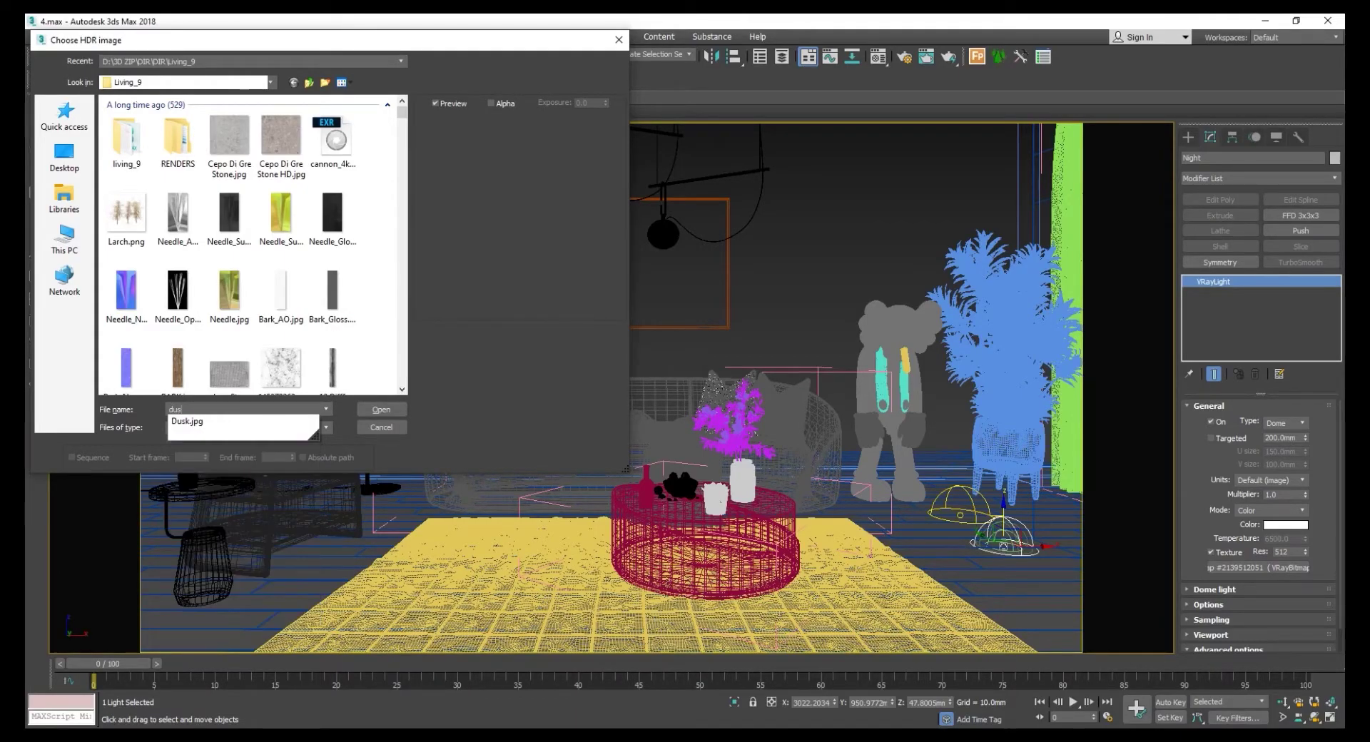
left_click(184, 424)
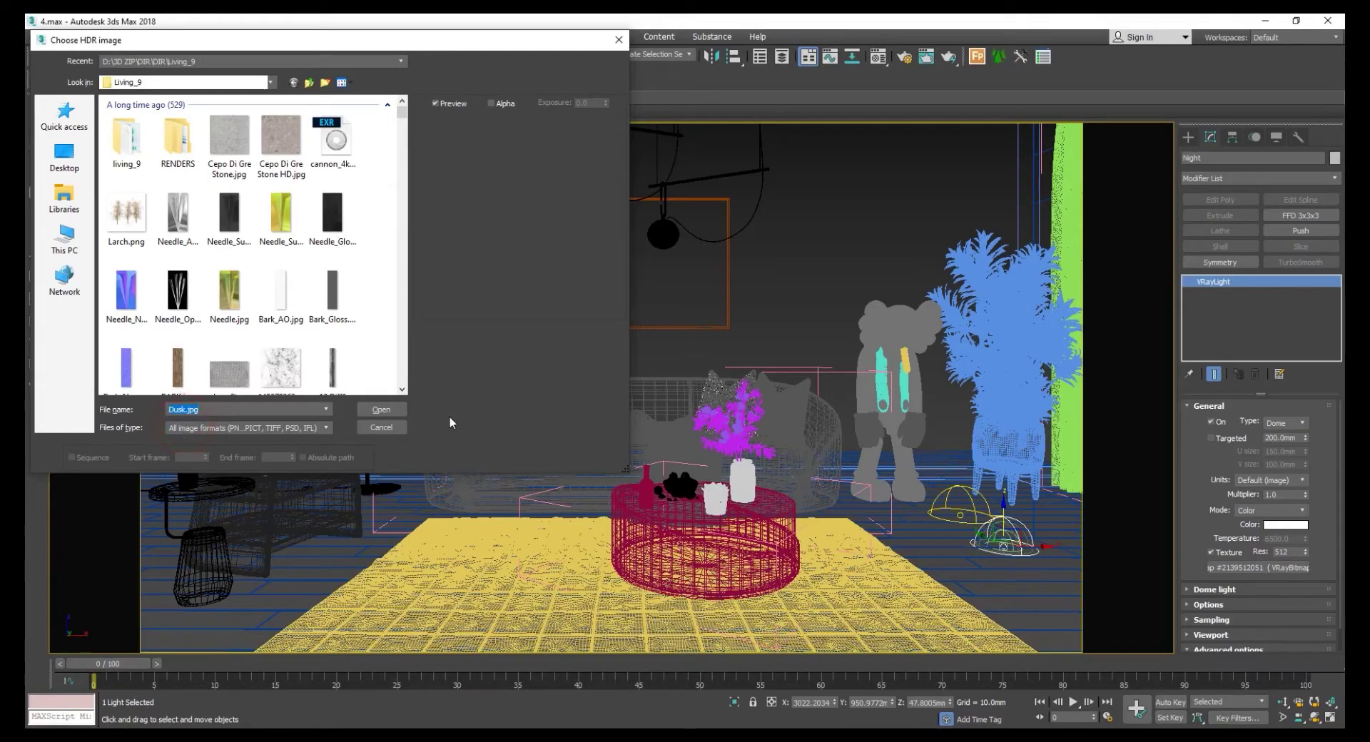
left_click(386, 411)
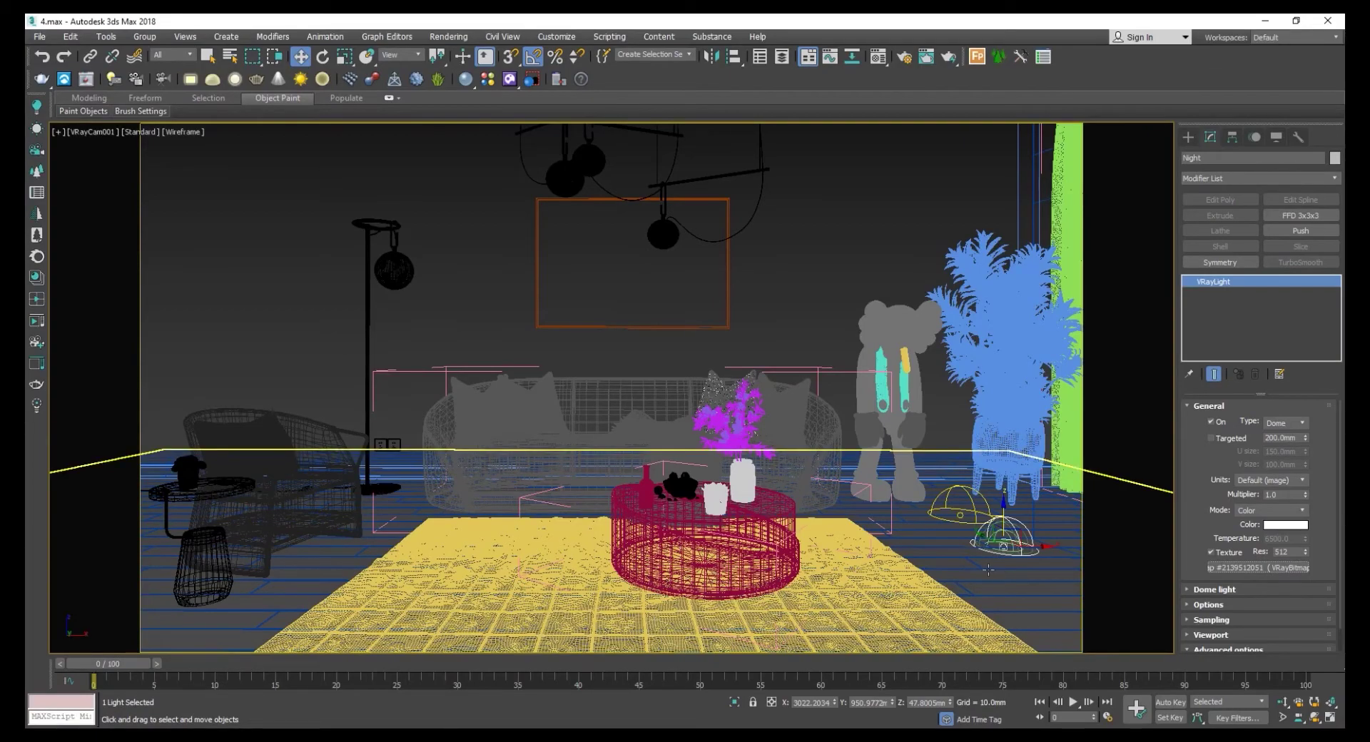
In Render Setup, keep V-Ray 5 as the renderer at 1280x720 output size.
left_click(904, 60)
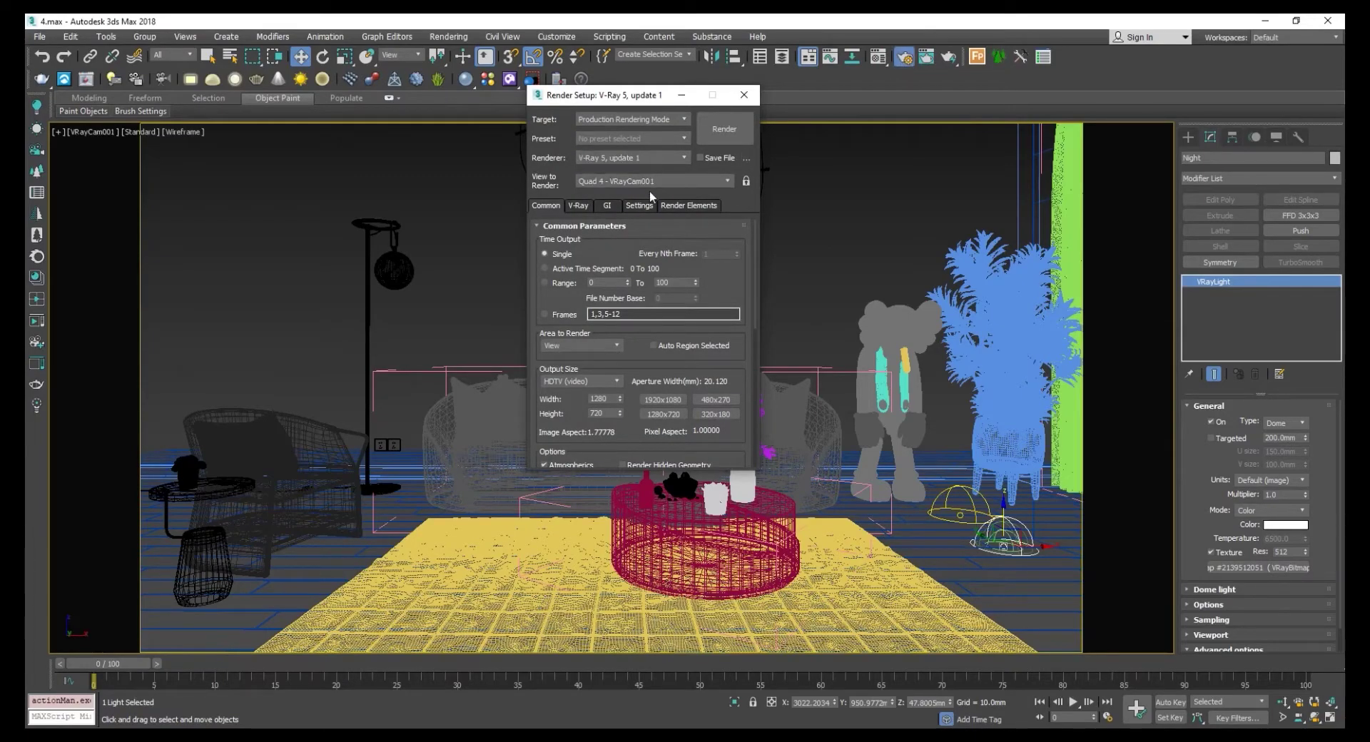
left_click(654, 414)
left_click(586, 157)
left_click(614, 226)
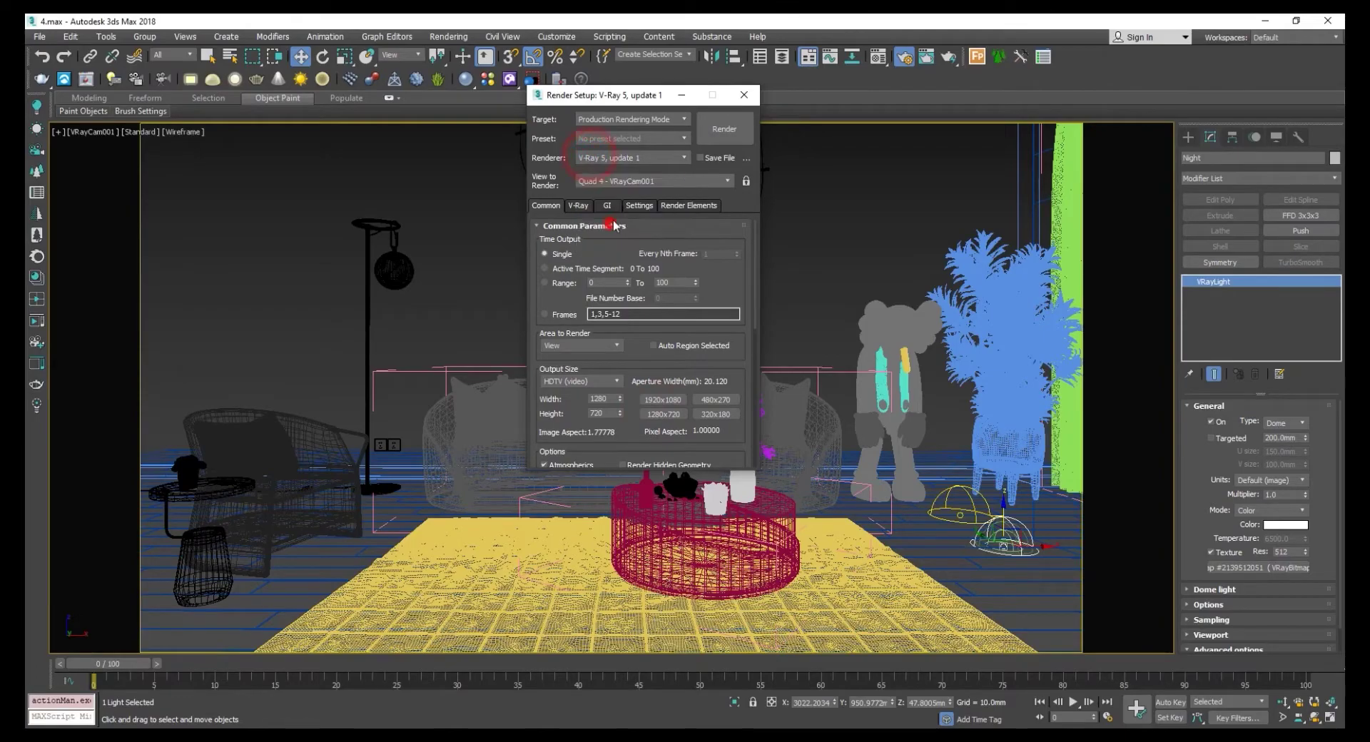
left_click(618, 157)
left_click(615, 233)
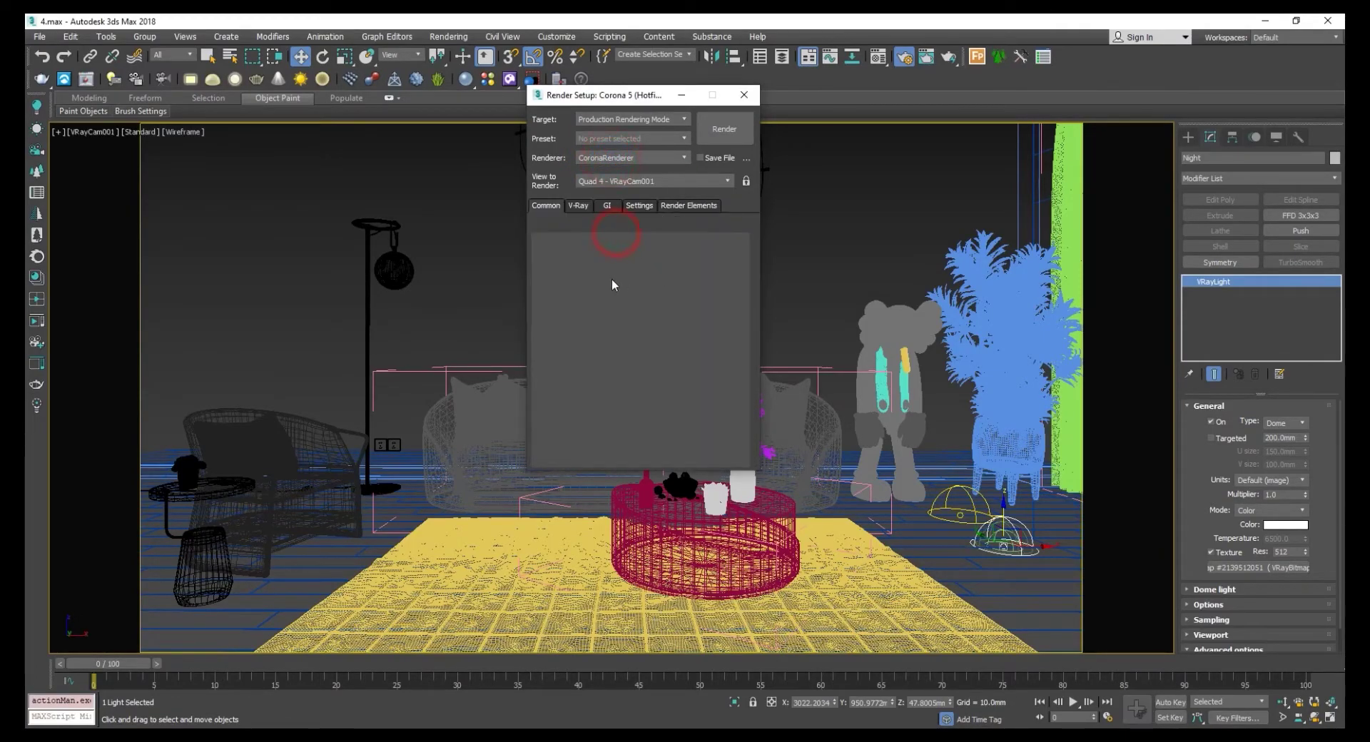
left_click(659, 413)
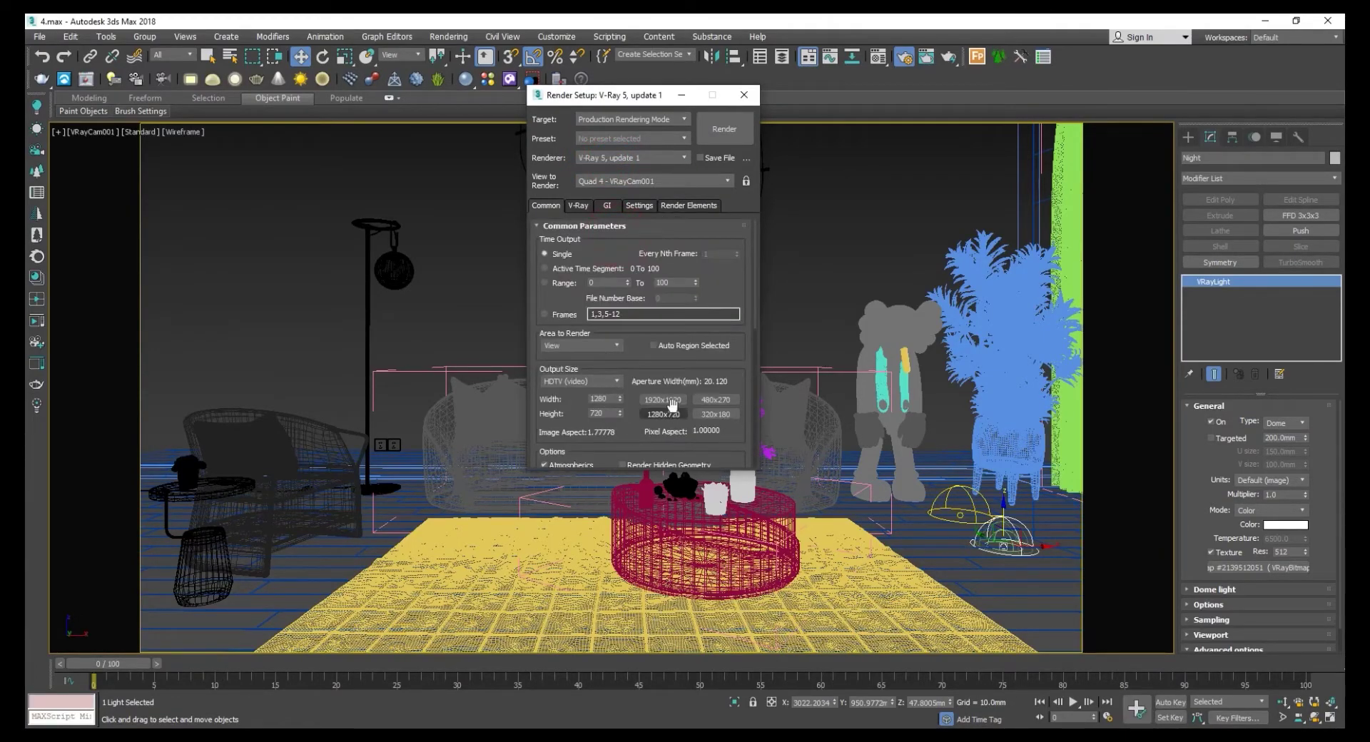
Switch the V-Ray image sampler type from Progressive to Bucket.
left_click(578, 206)
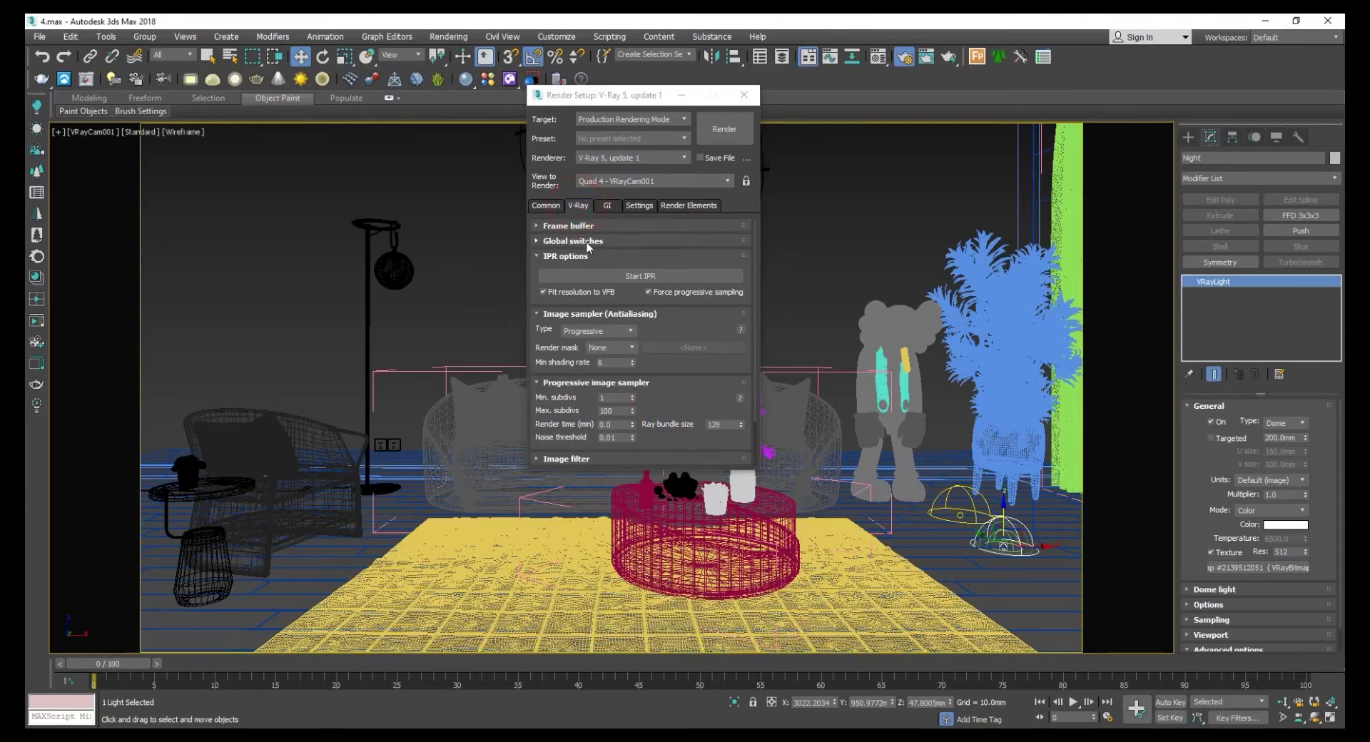
left_click(585, 241)
left_click(585, 241)
left_click(588, 256)
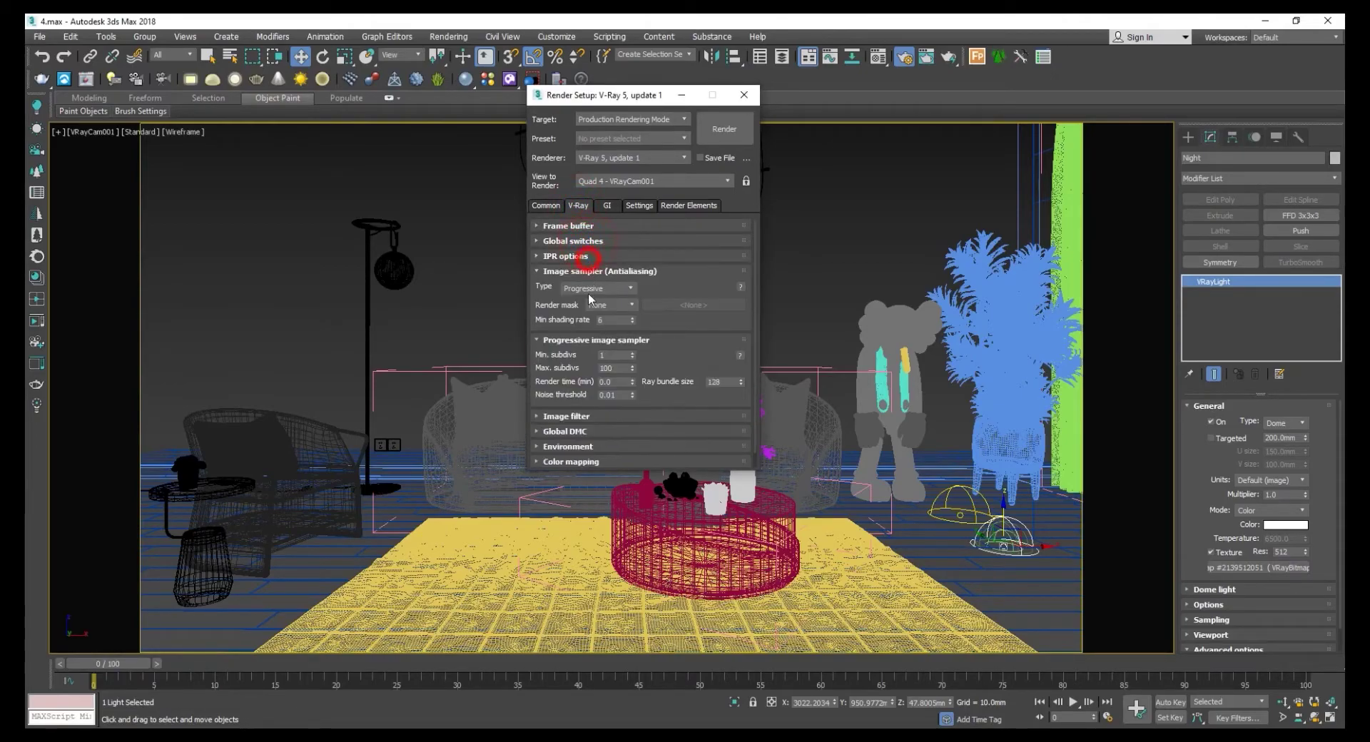
left_click(598, 287)
left_click(586, 300)
left_click(610, 368)
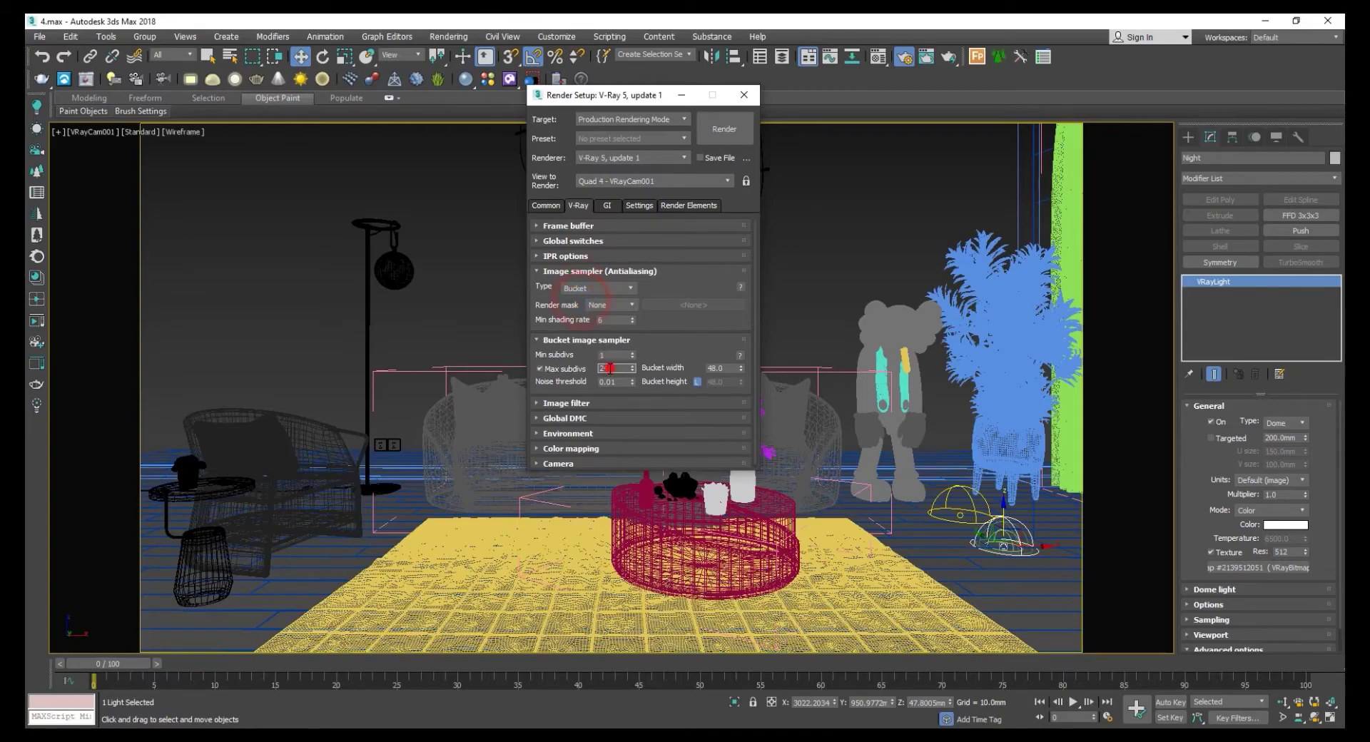
left_click(603, 342)
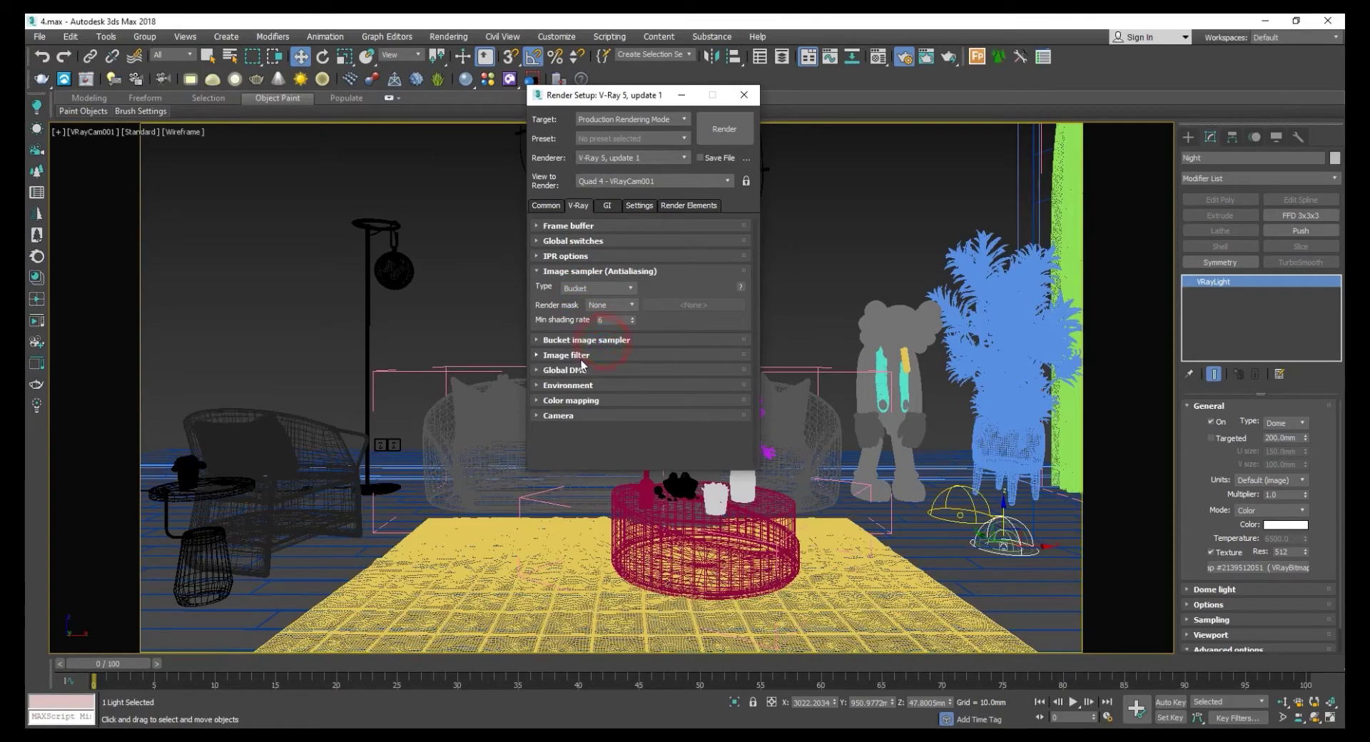
left_click(574, 356)
left_click(567, 355)
Delete the existing VRayLightMix render element.
left_click(688, 206)
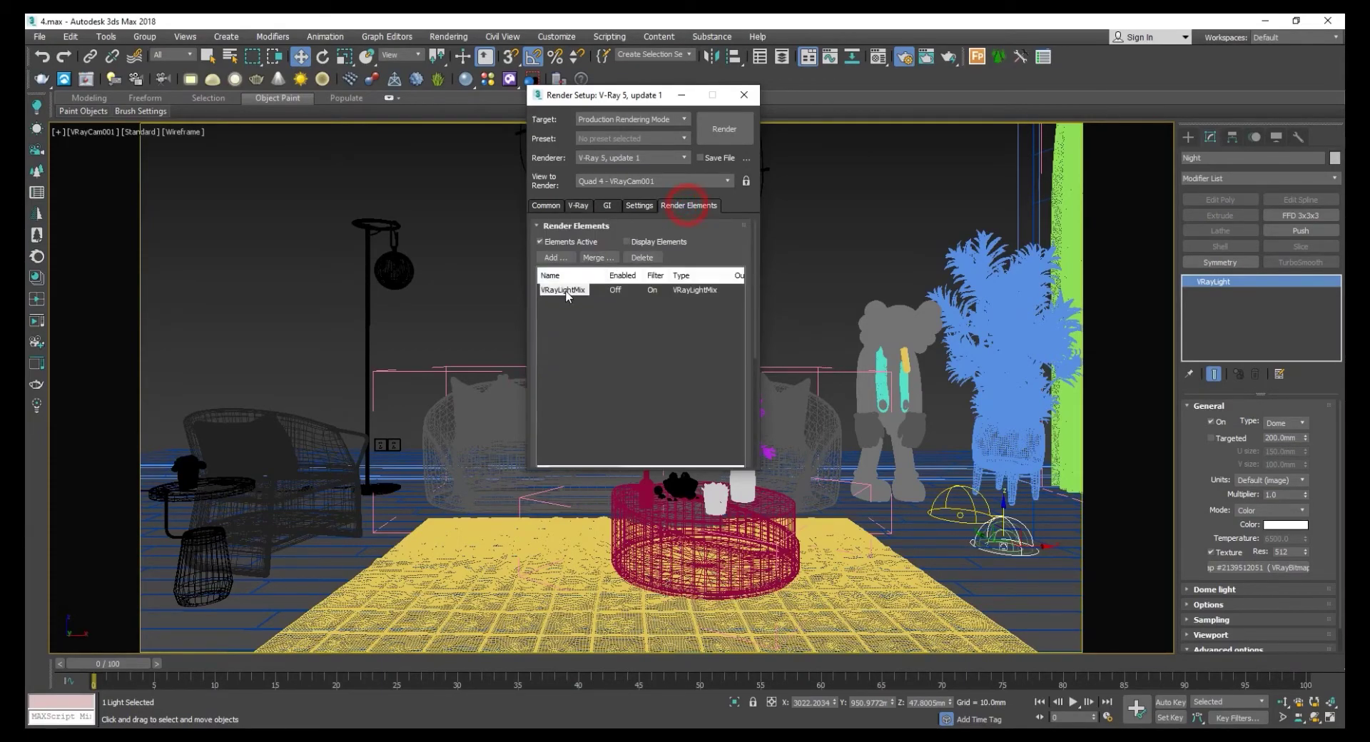
left_click(635, 257)
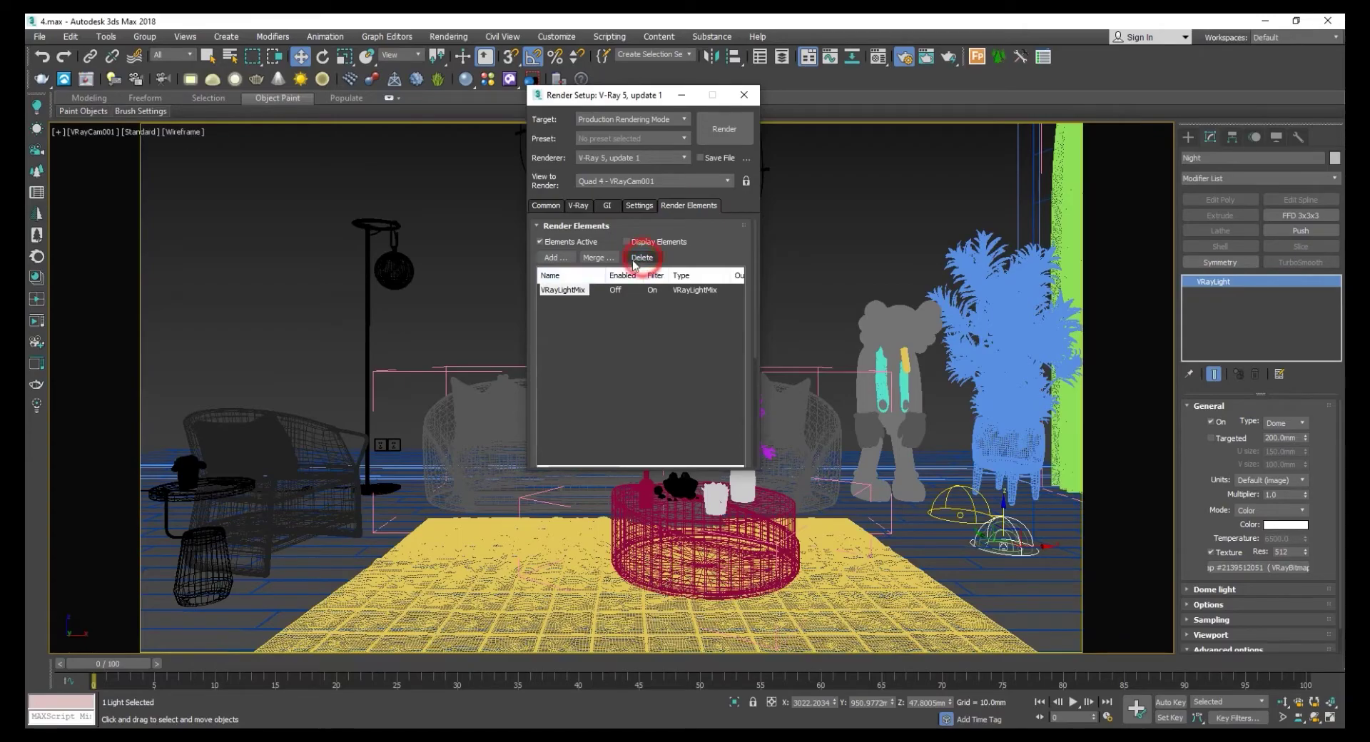
left_click(611, 325)
Add VRayDenoiser and VRayLightMix as render elements.
left_click(560, 257)
left_click(568, 290)
scroll(610, 293, "down", 1)
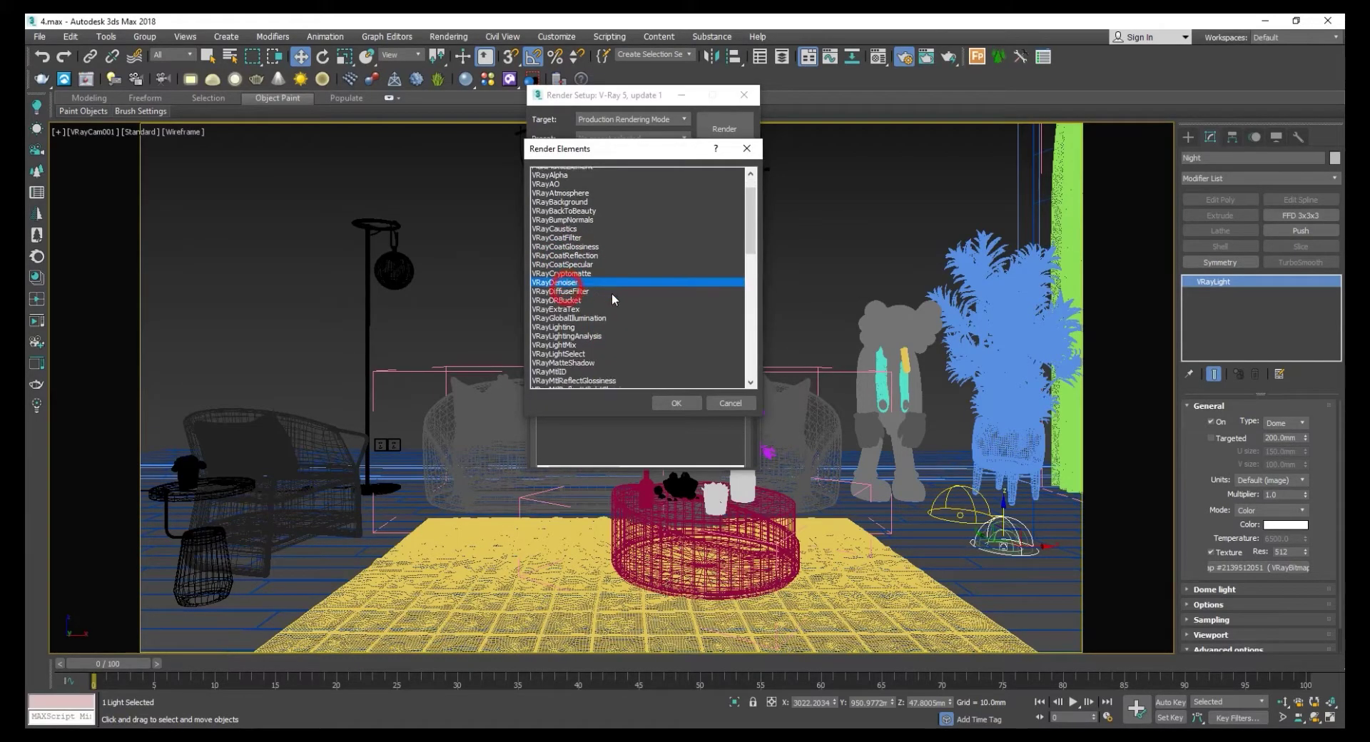
scroll(598, 300, "down", 2)
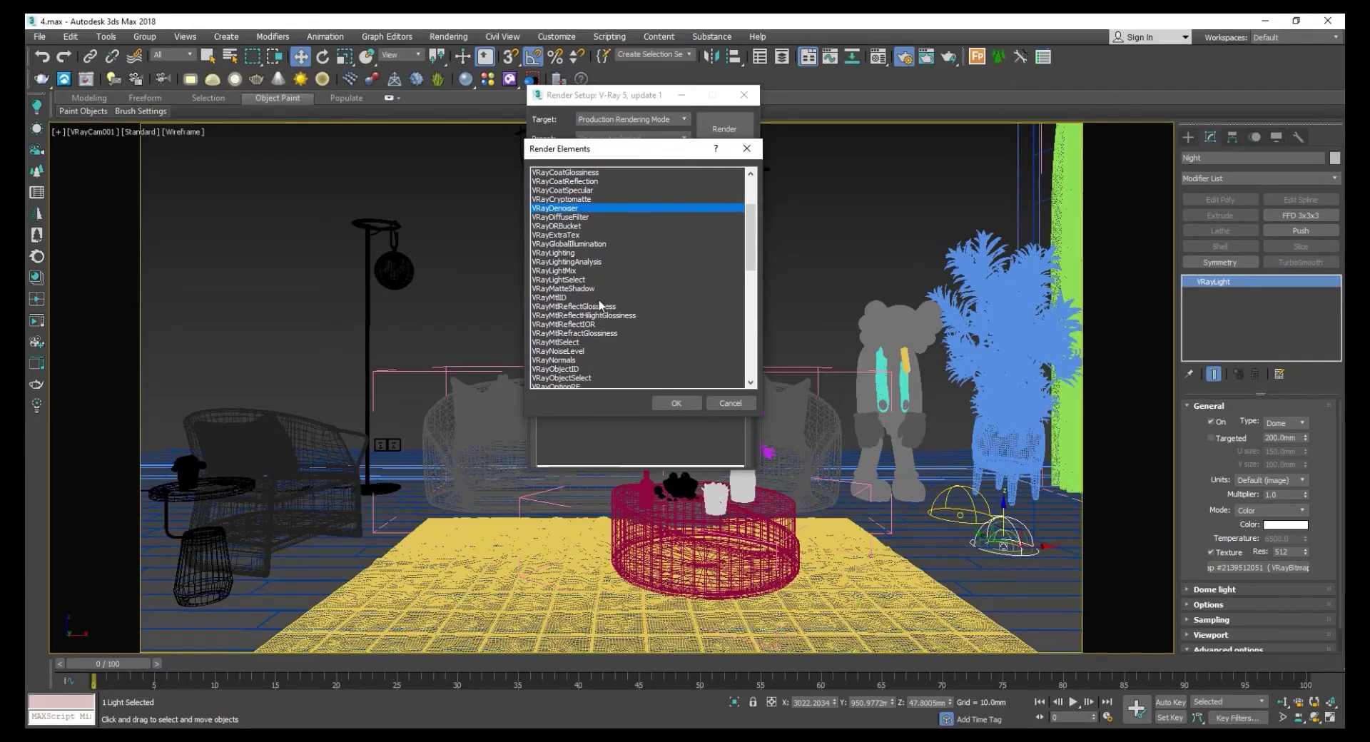
left_click(567, 270, "ctrl")
left_click(674, 403)
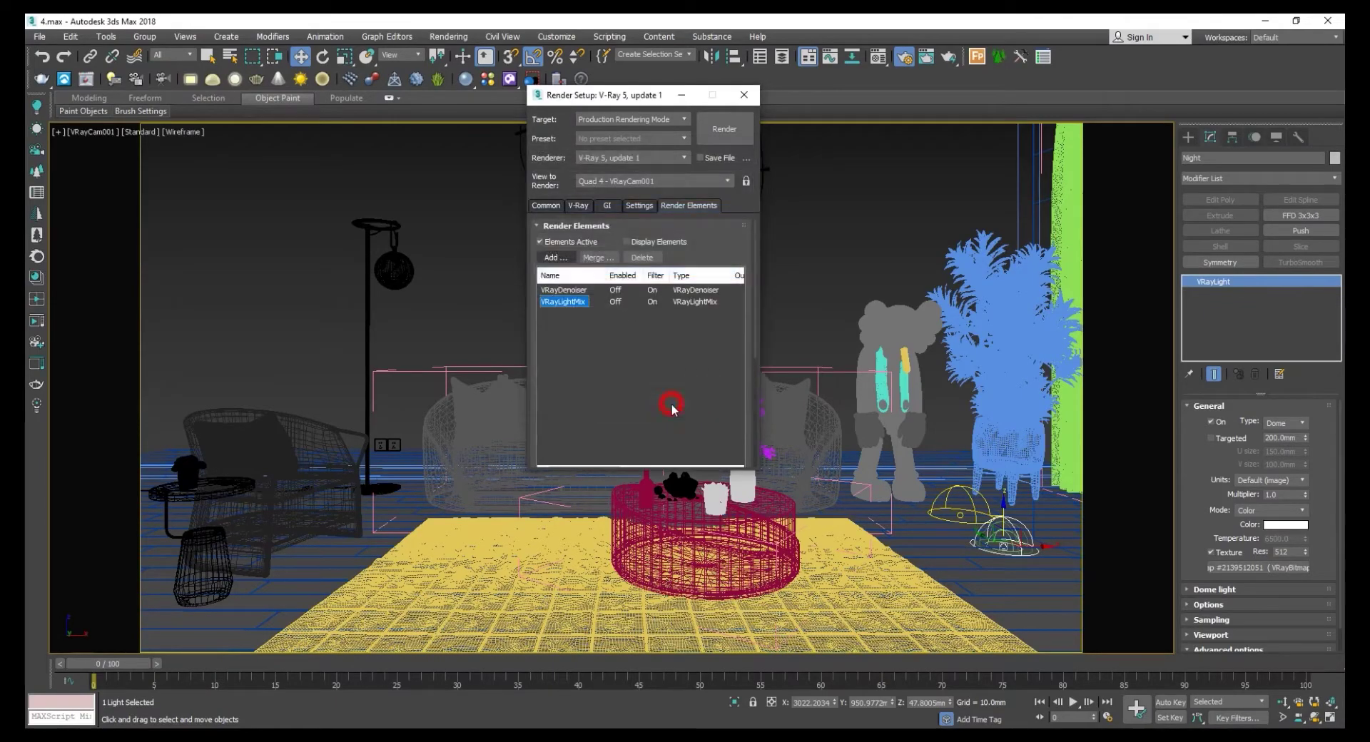
left_click(607, 205)
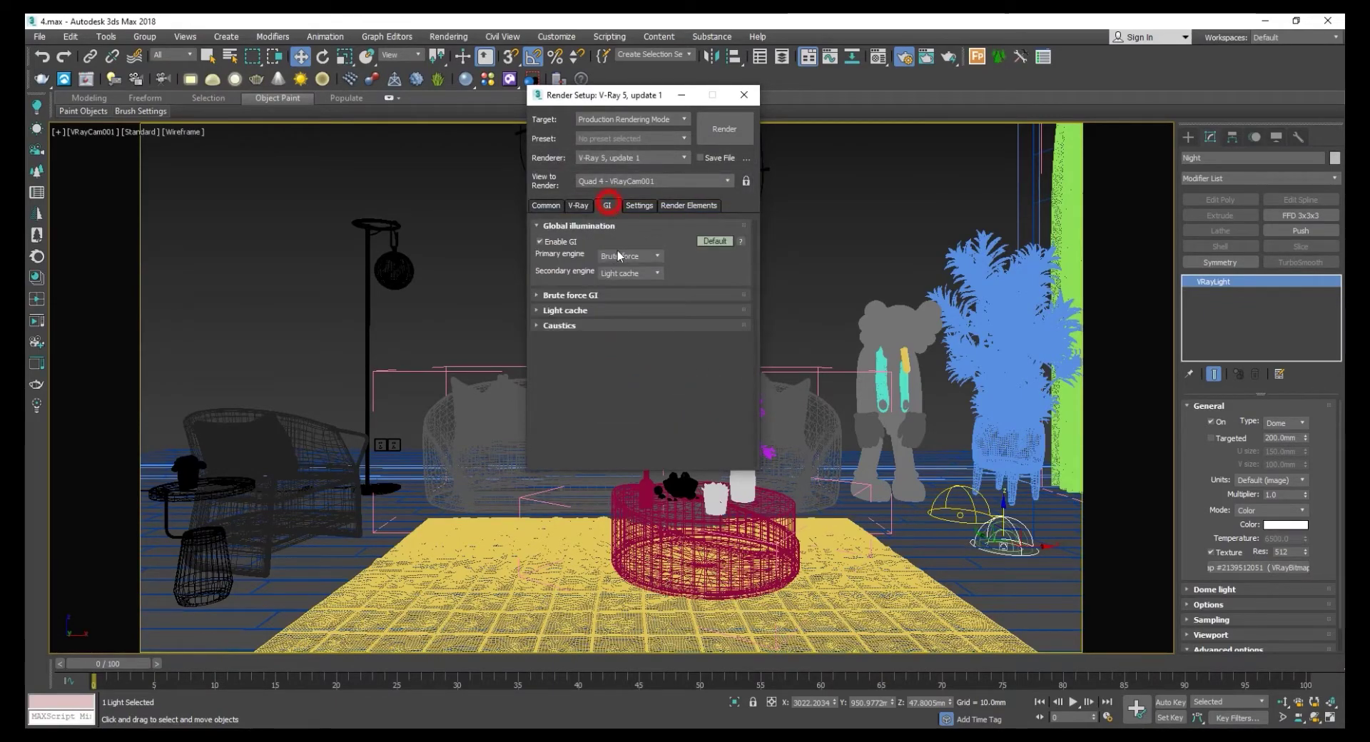
left_click(685, 206)
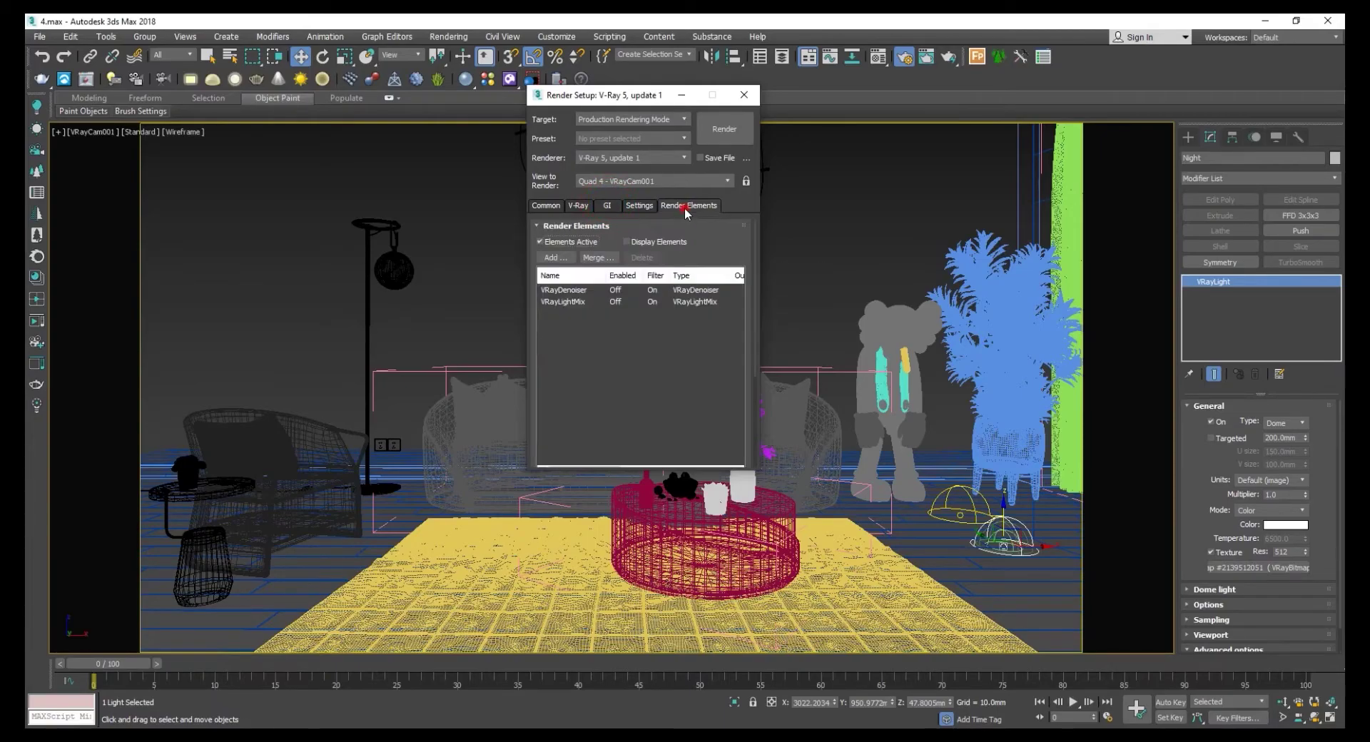
left_click(572, 292)
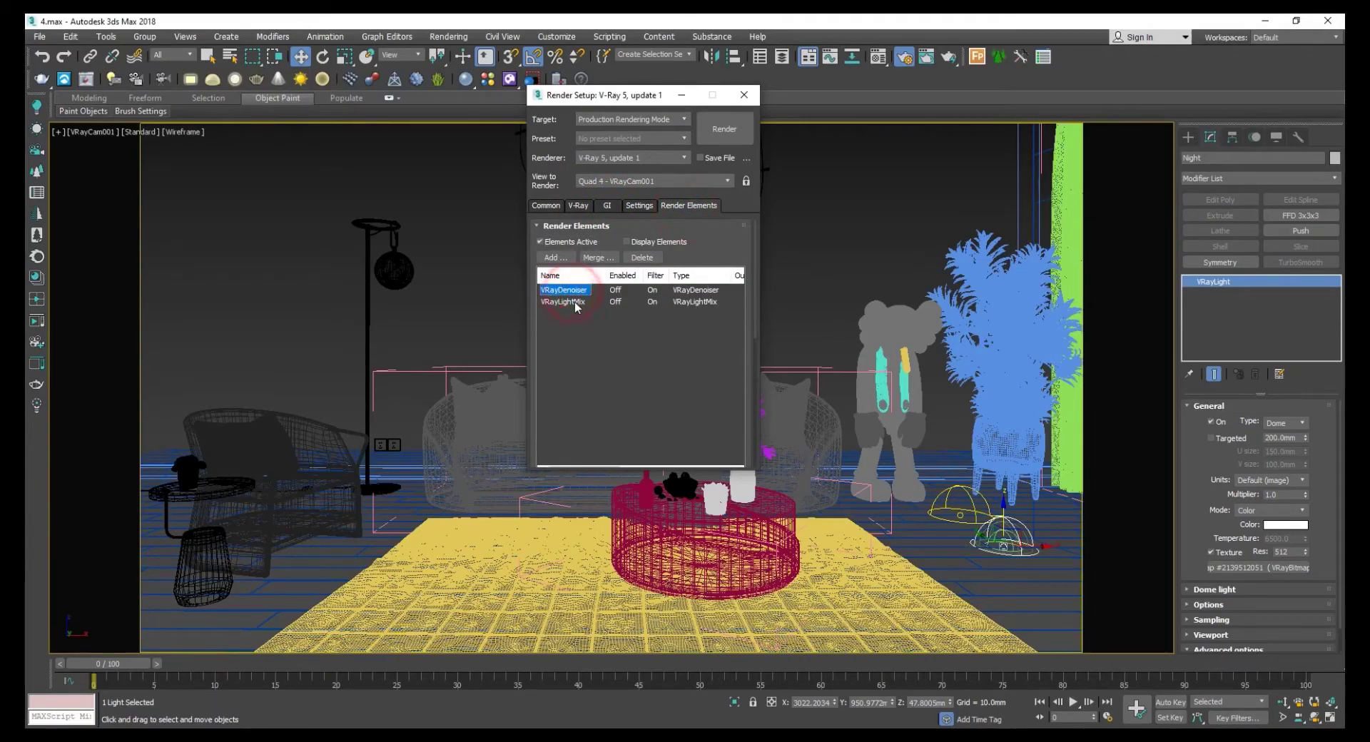
left_click(574, 302)
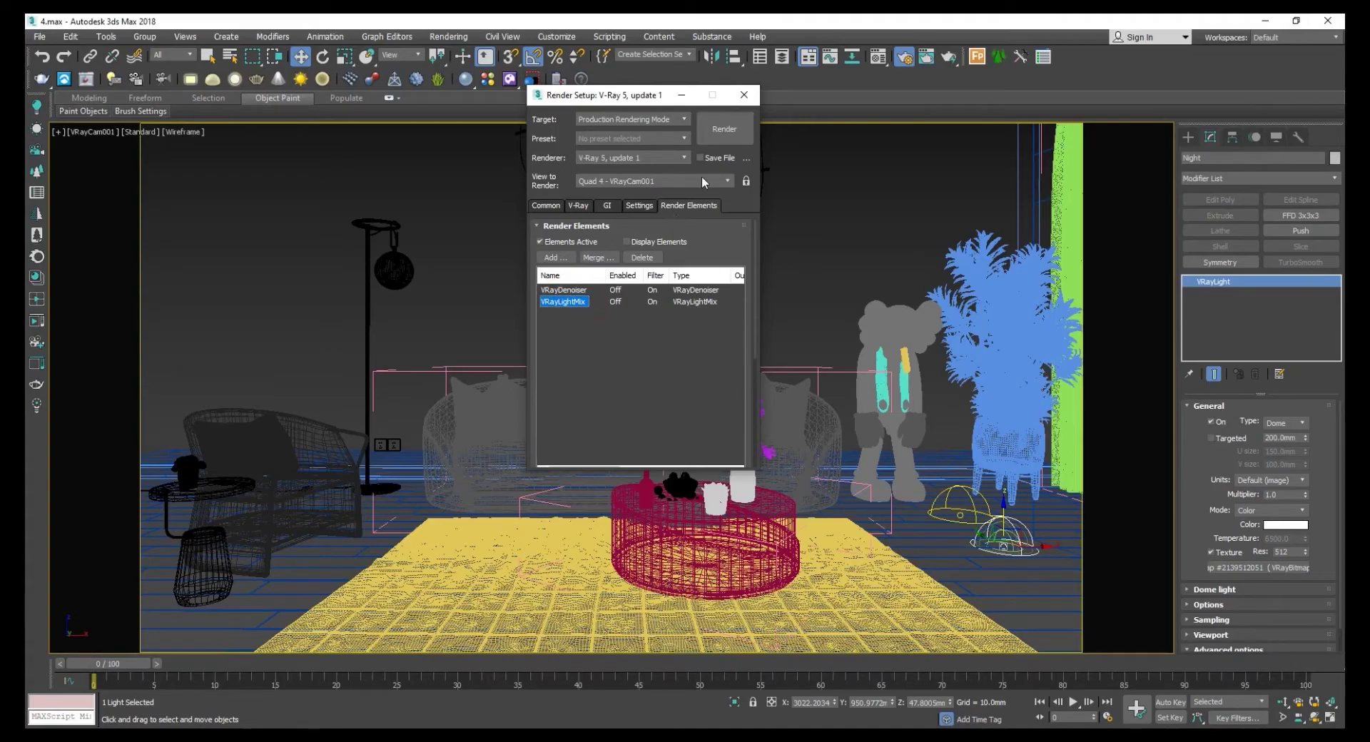
Close Render Setup and set the selection filter to Lights.
left_click(742, 95)
left_click(482, 189)
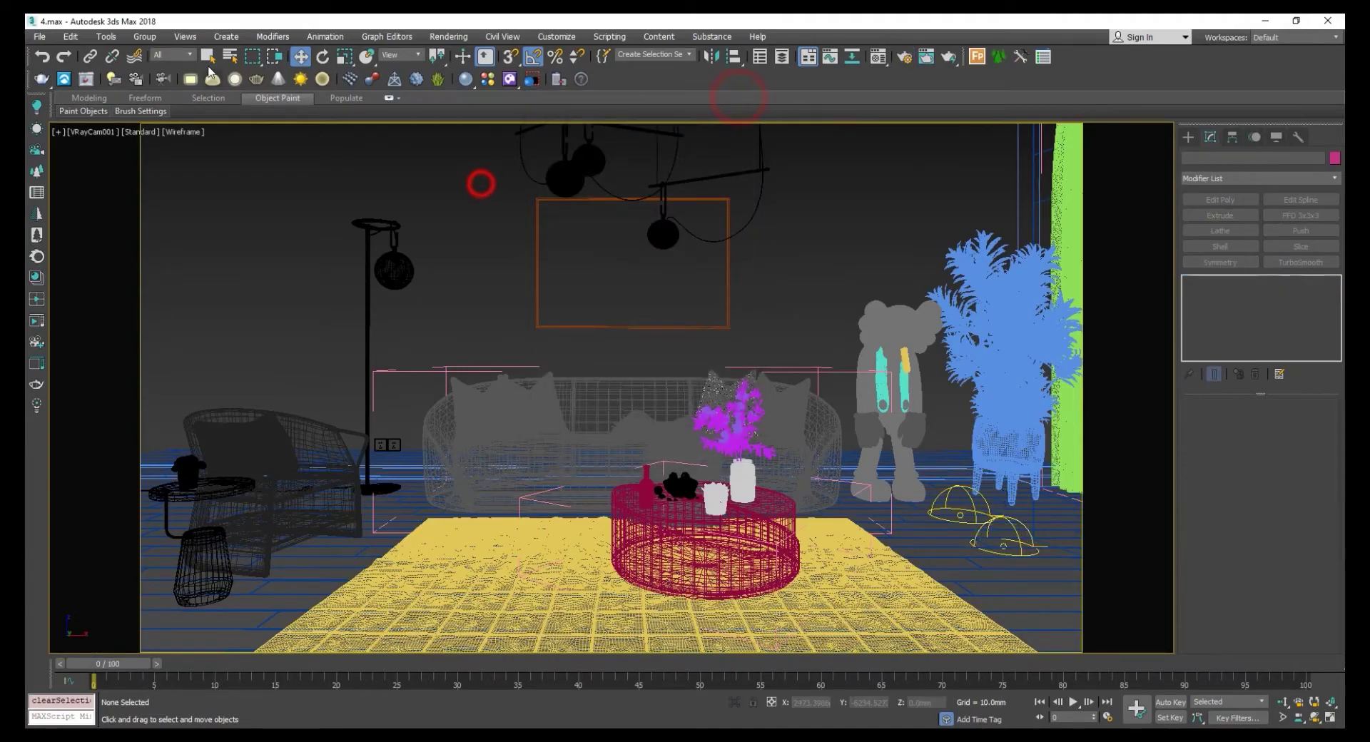
left_click(172, 55)
left_click(169, 78)
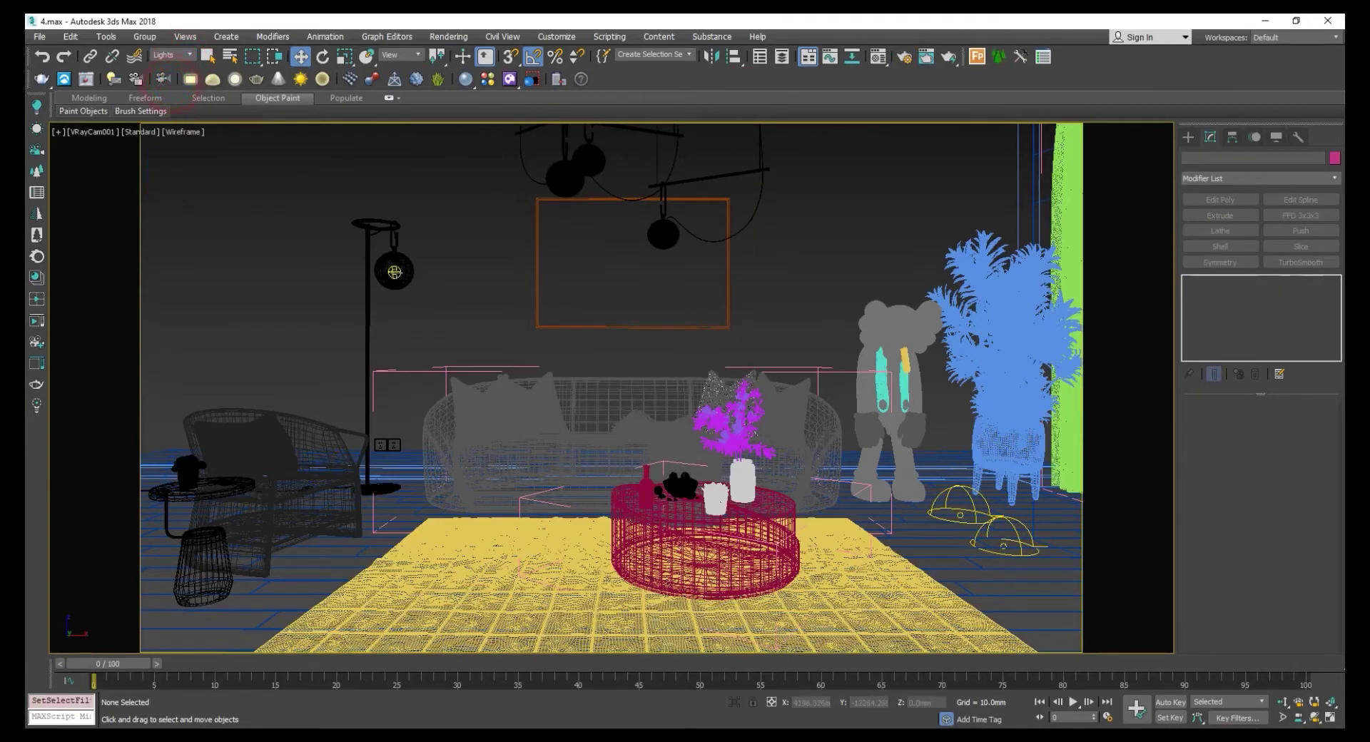
left_click(394, 271)
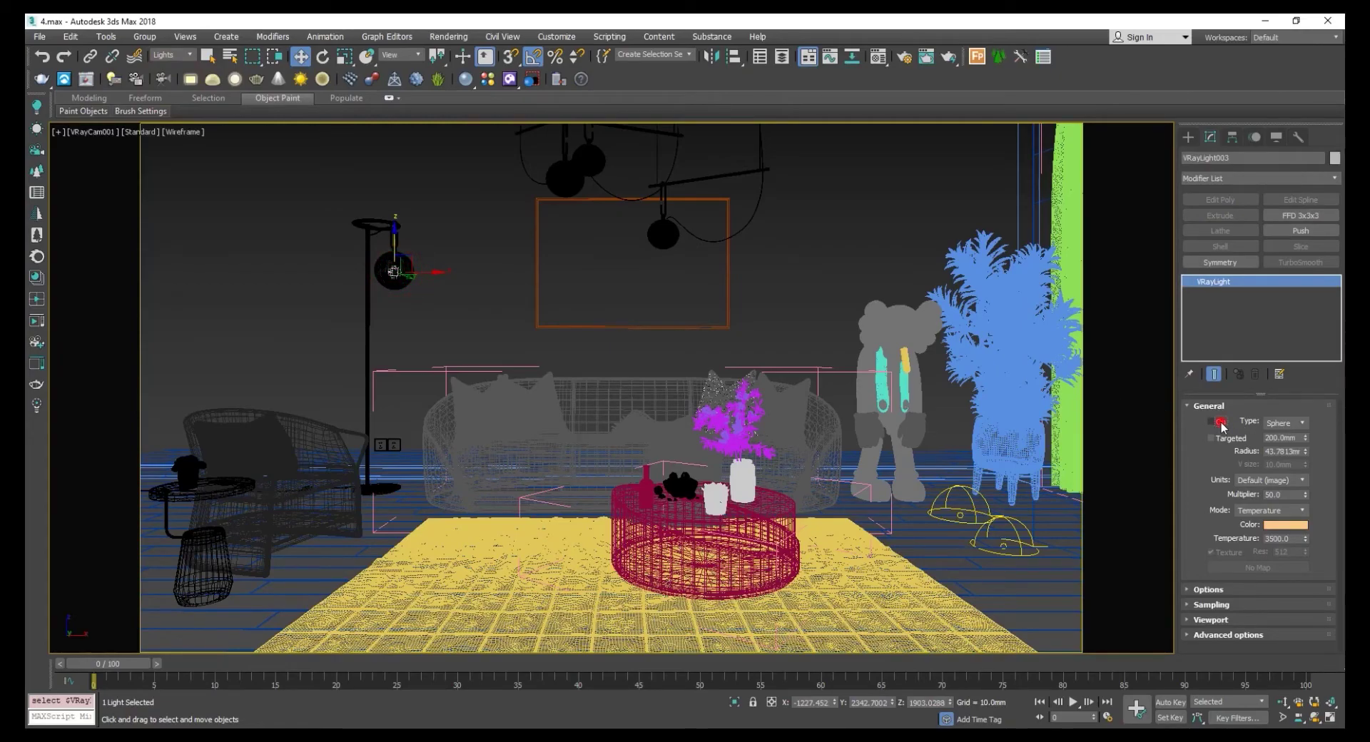
left_click(821, 288)
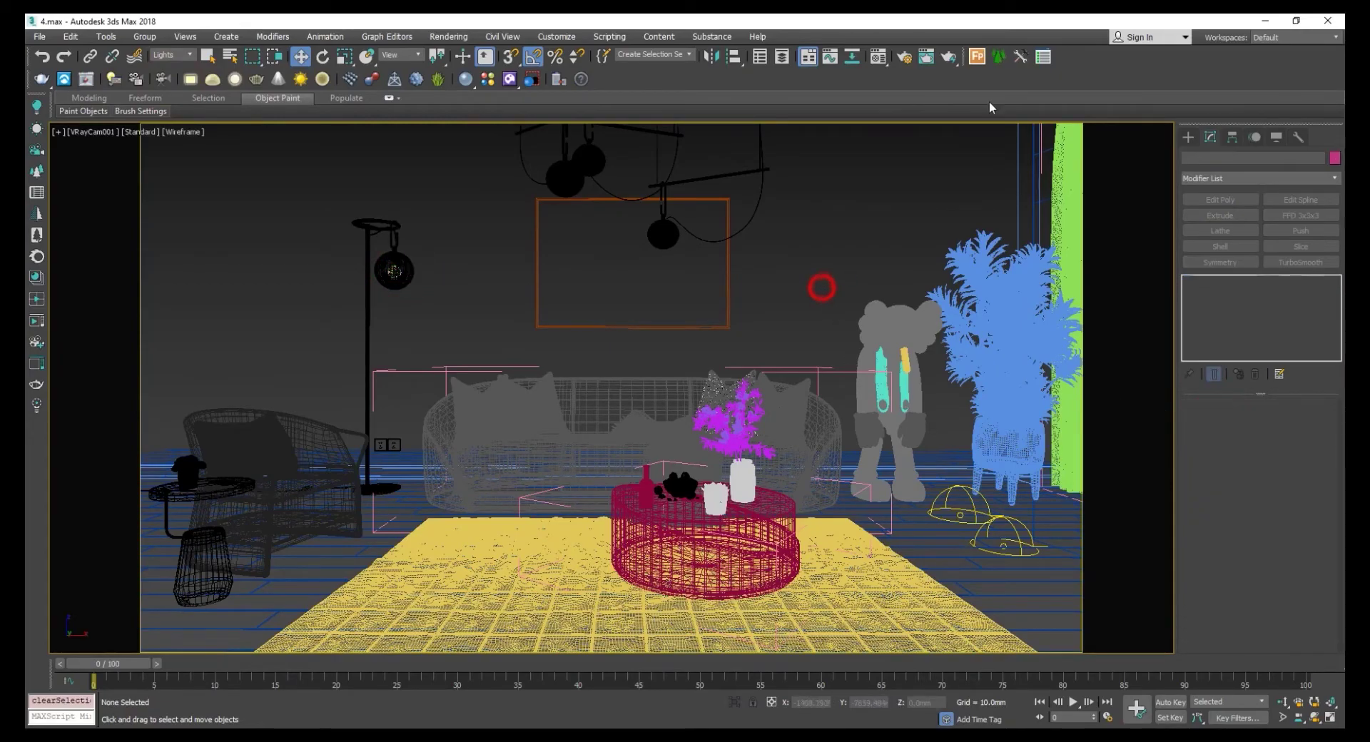
Render from the camera and uncheck All in the frame buffer's LightMix.
left_click(947, 58)
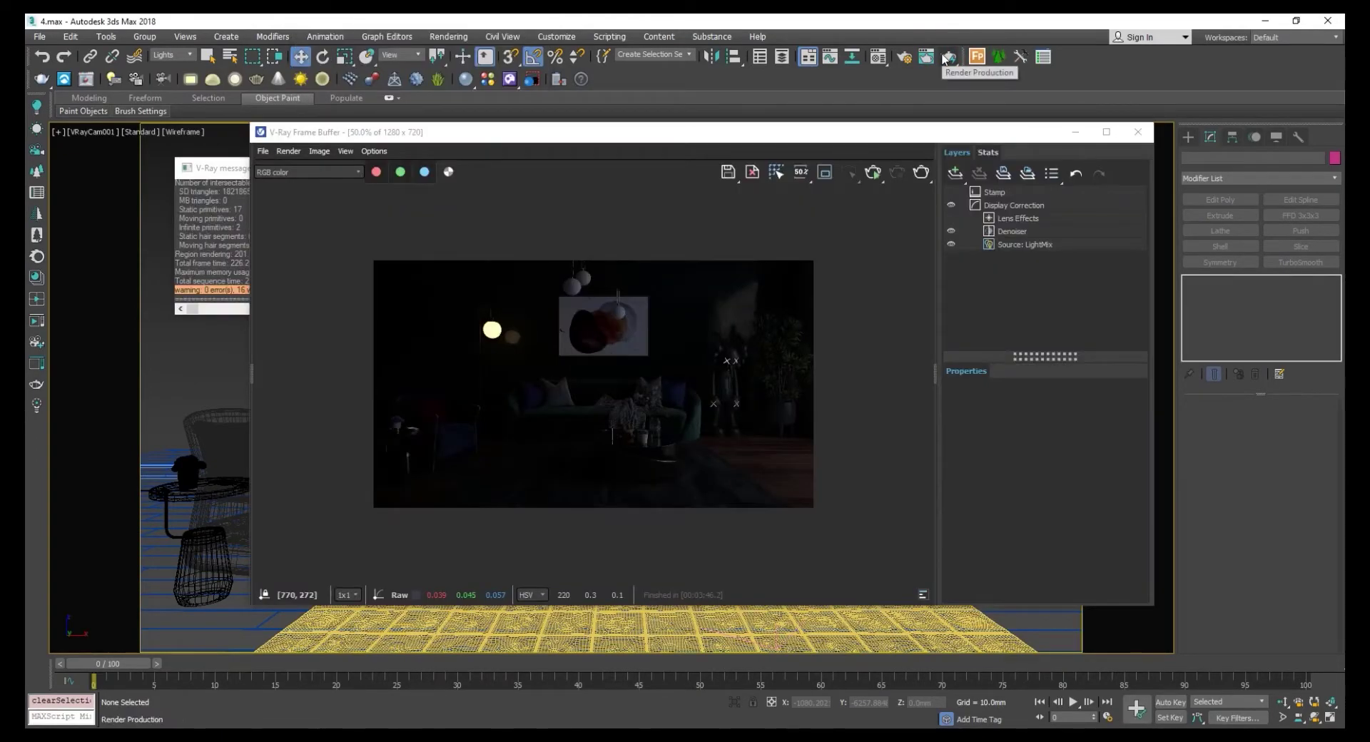
scroll(640, 434, "up", 1)
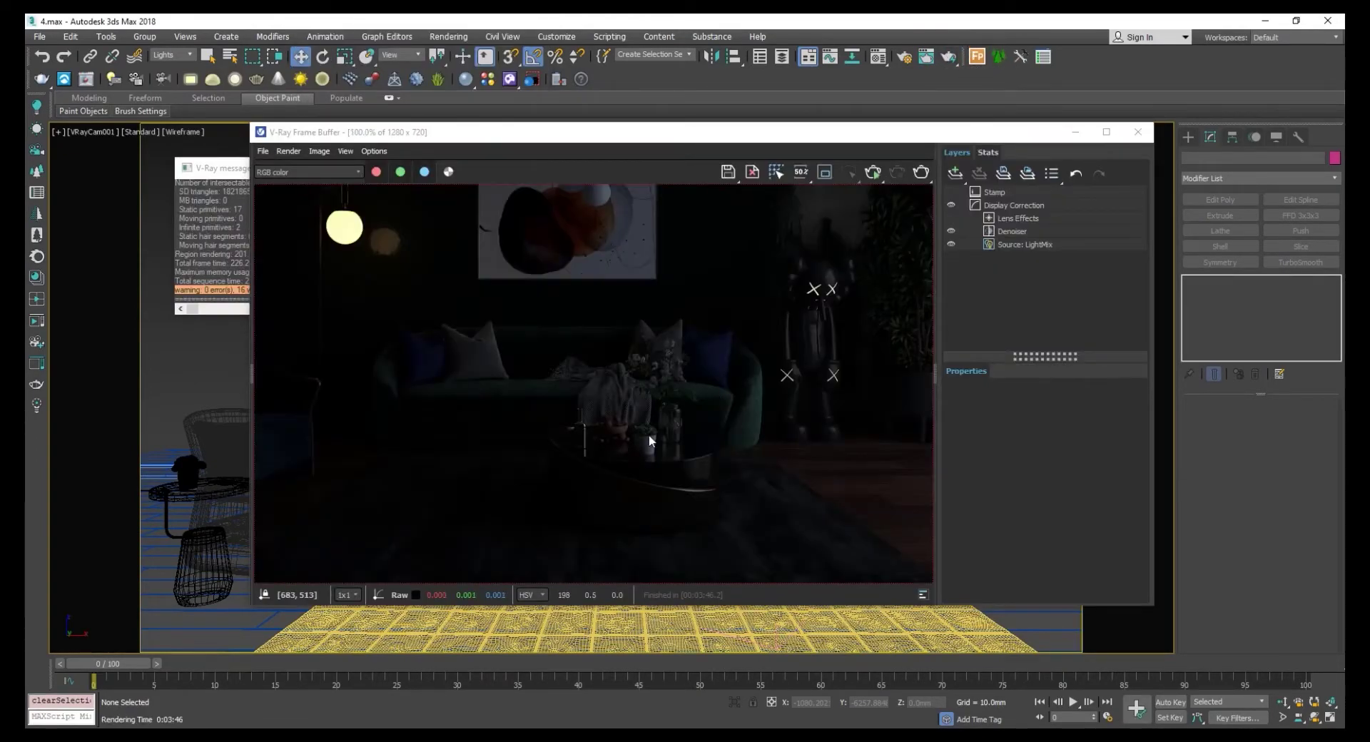
left_click(1032, 243)
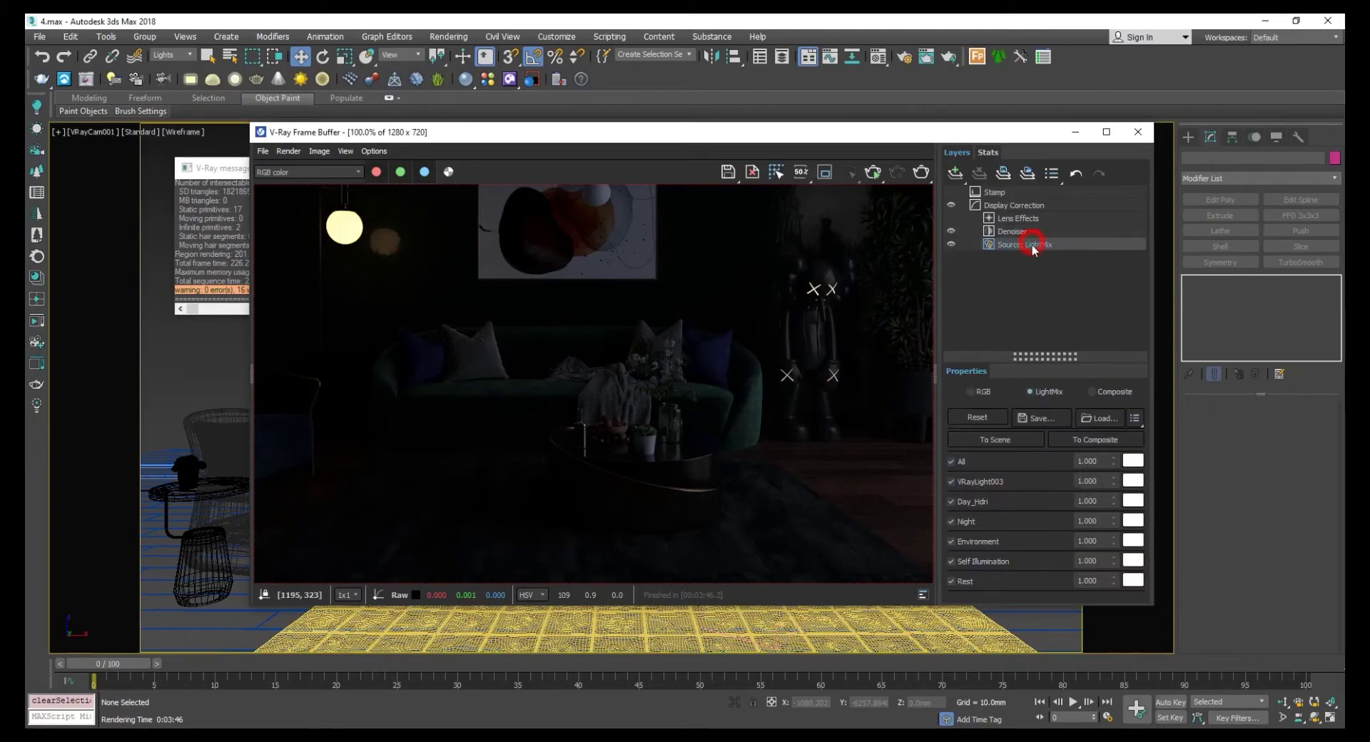
left_click(950, 461)
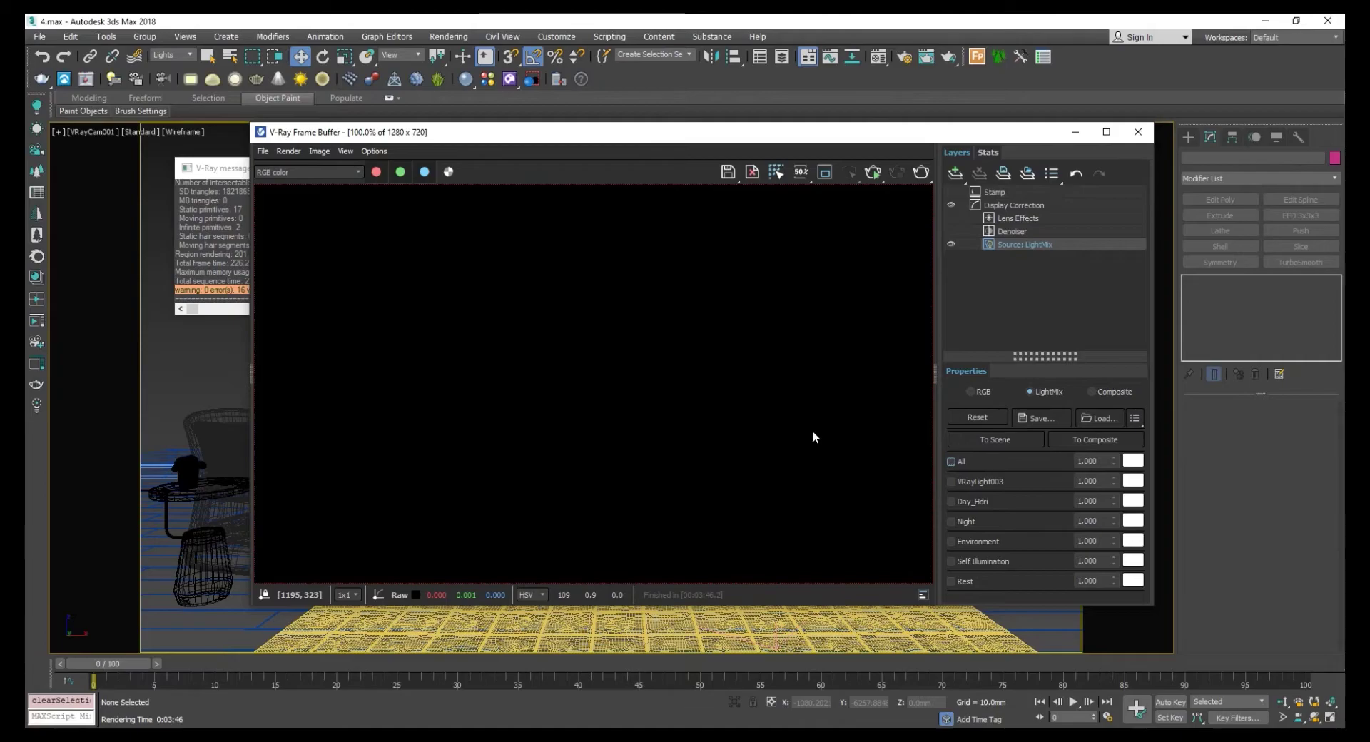
scroll(823, 443, "down", 2)
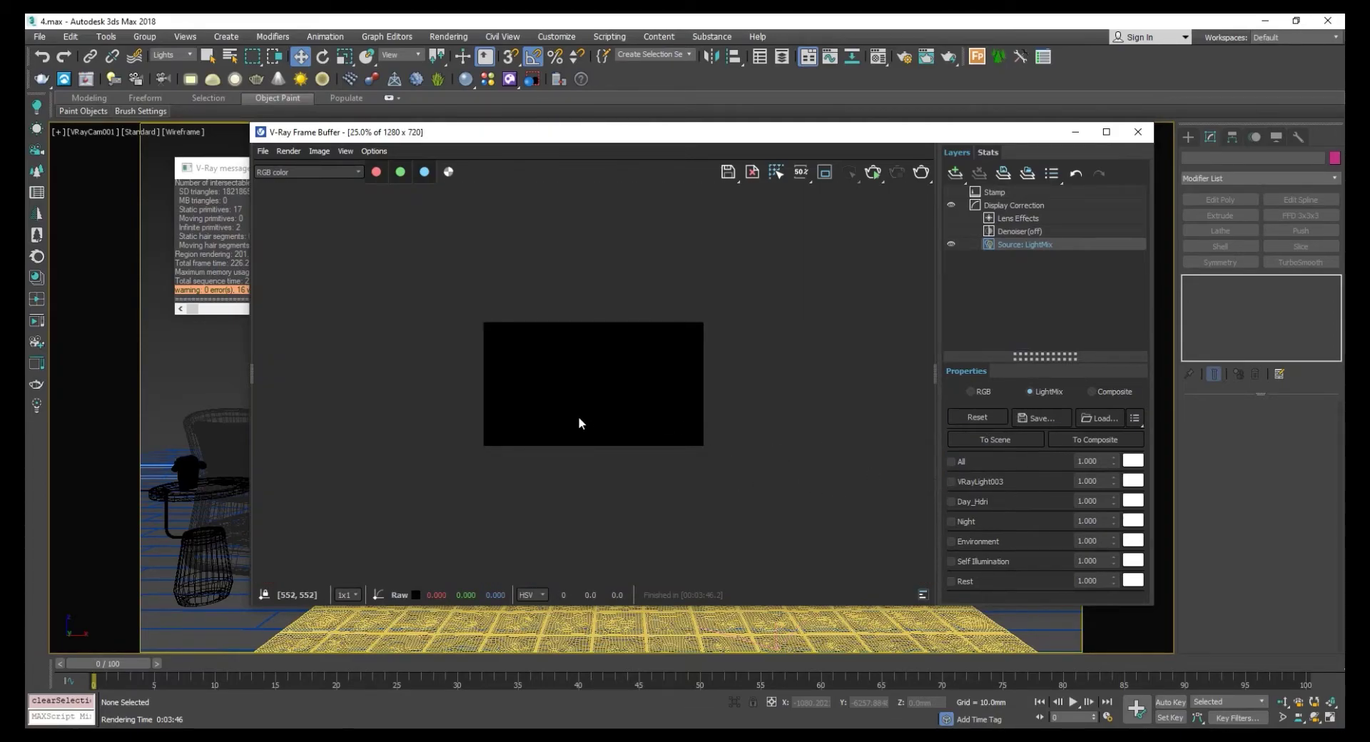
scroll(579, 422, "up", 1)
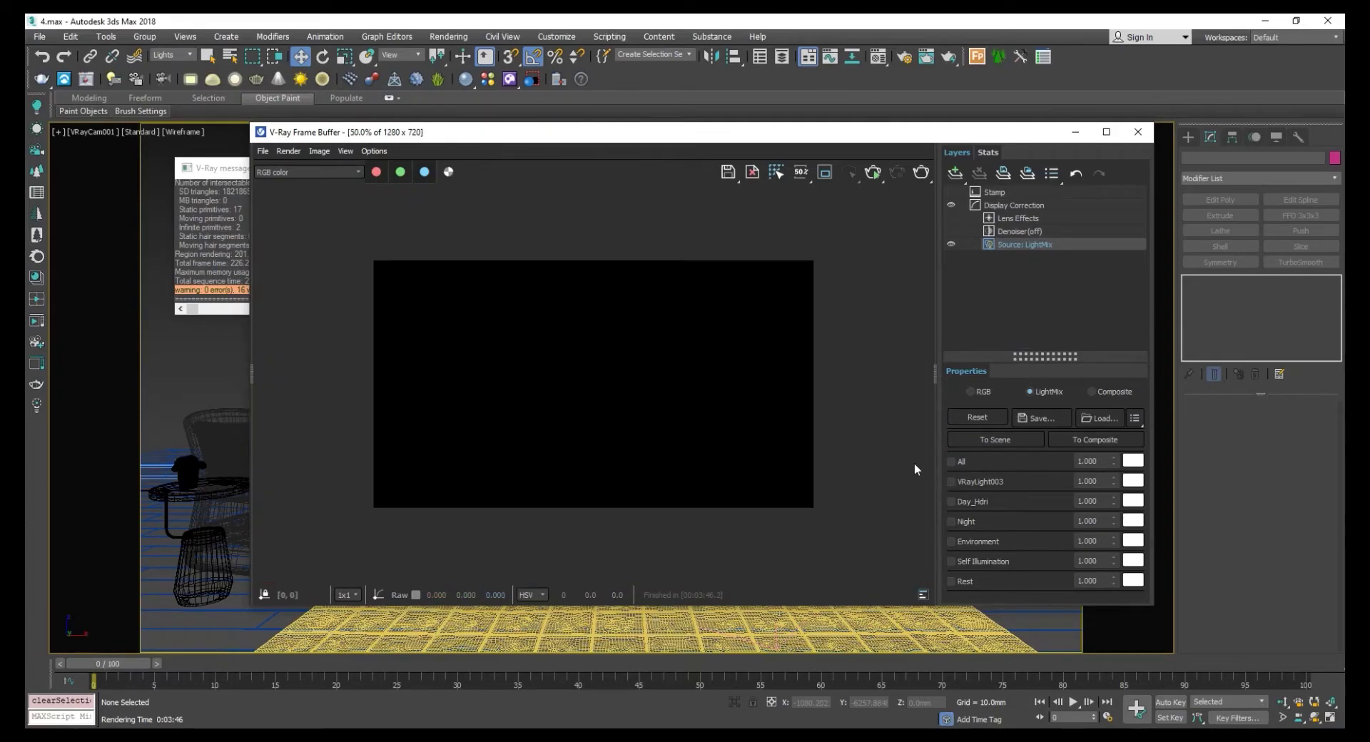
Enable Day_Hdri in the LightMix and set its multiplier to 20.
left_click(951, 502)
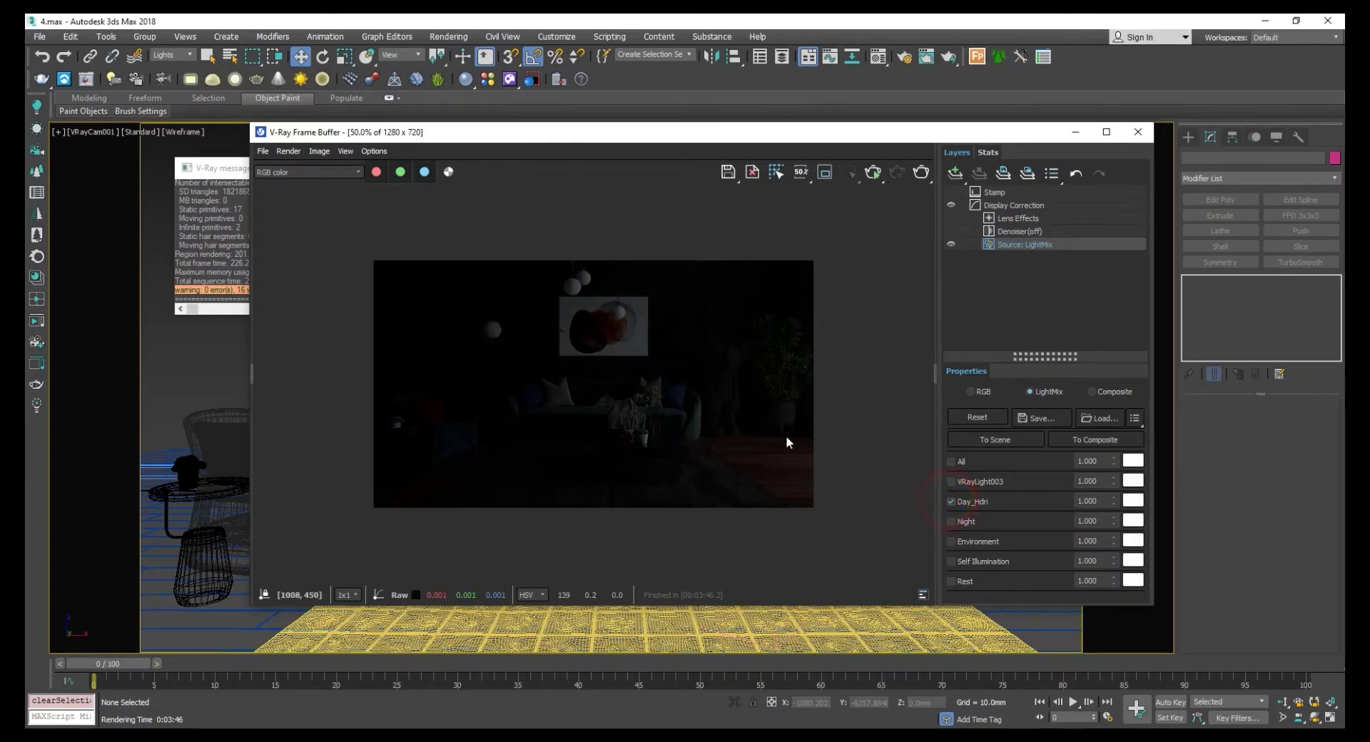
left_click(1108, 501)
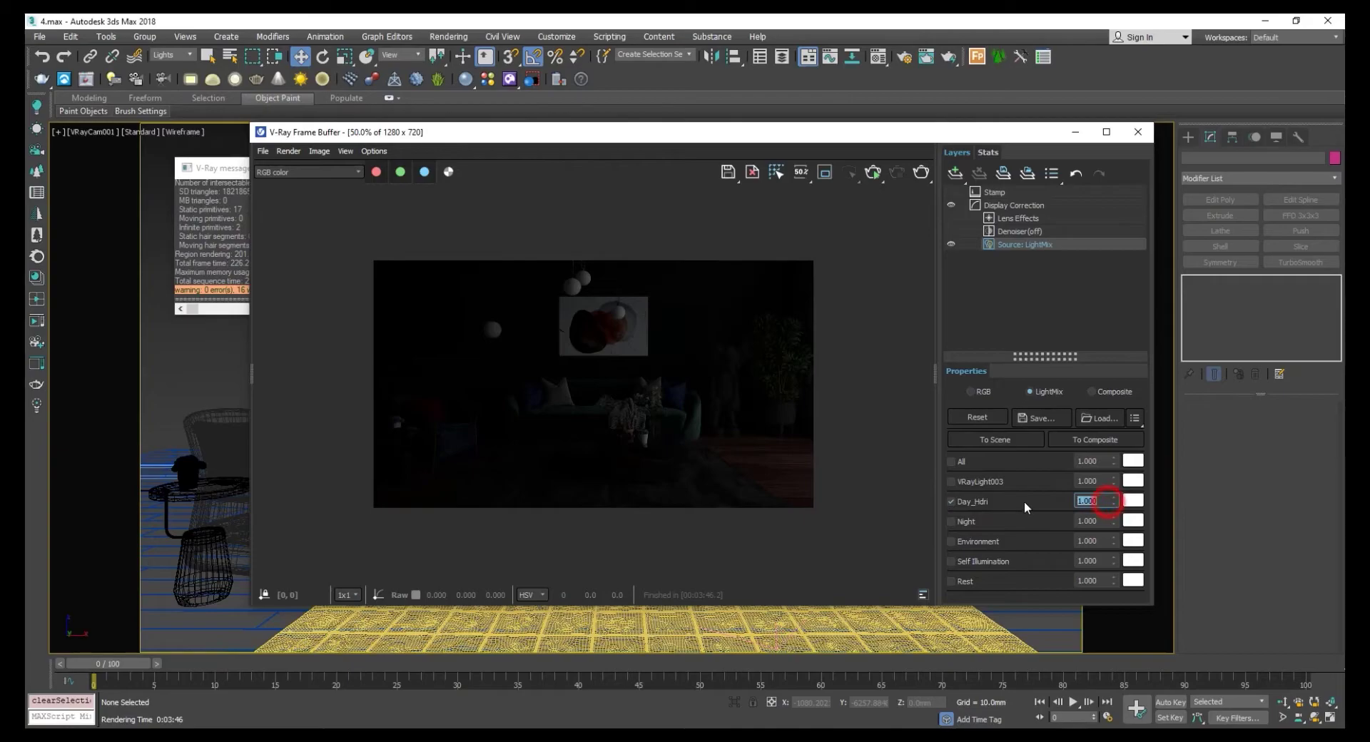
type("20")
key("Return")
Uncheck Day_Hdri and check VRayLight003 in the LightMix.
scroll(686, 386, "up", 1)
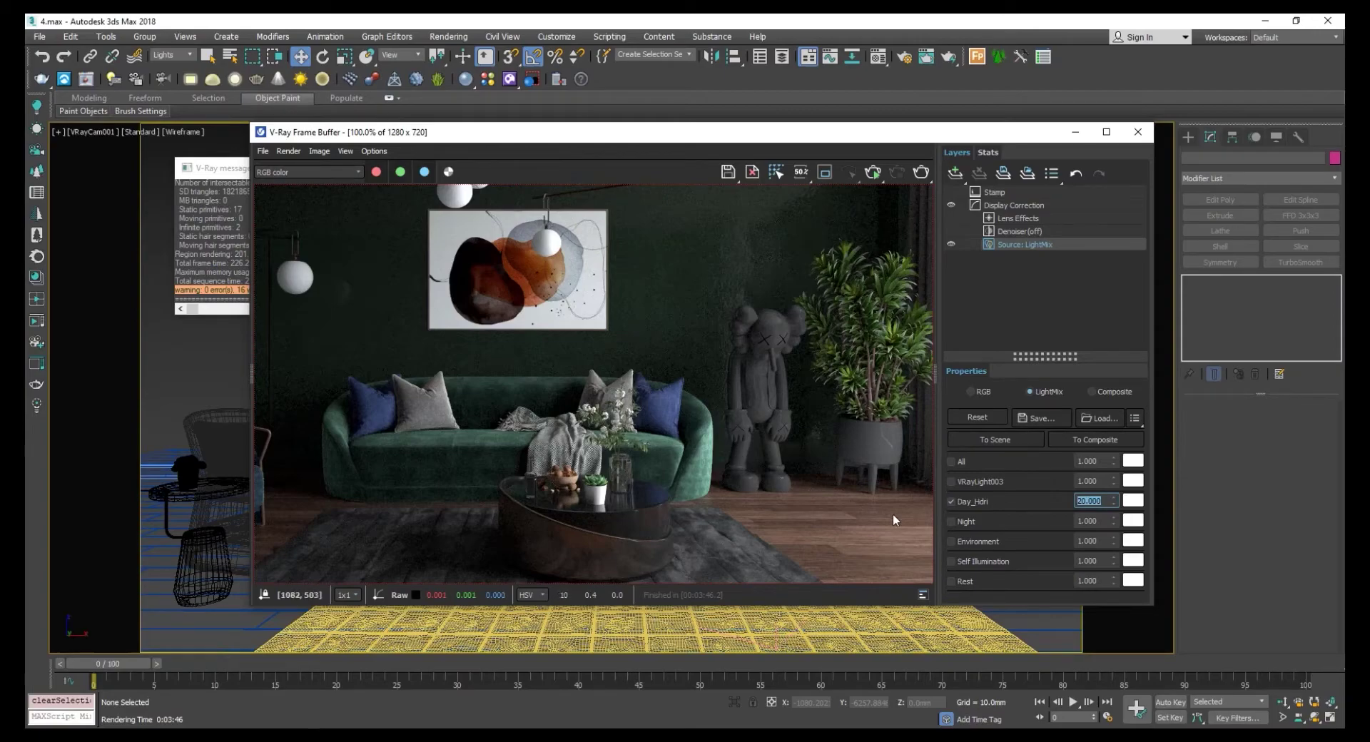
left_click(952, 501)
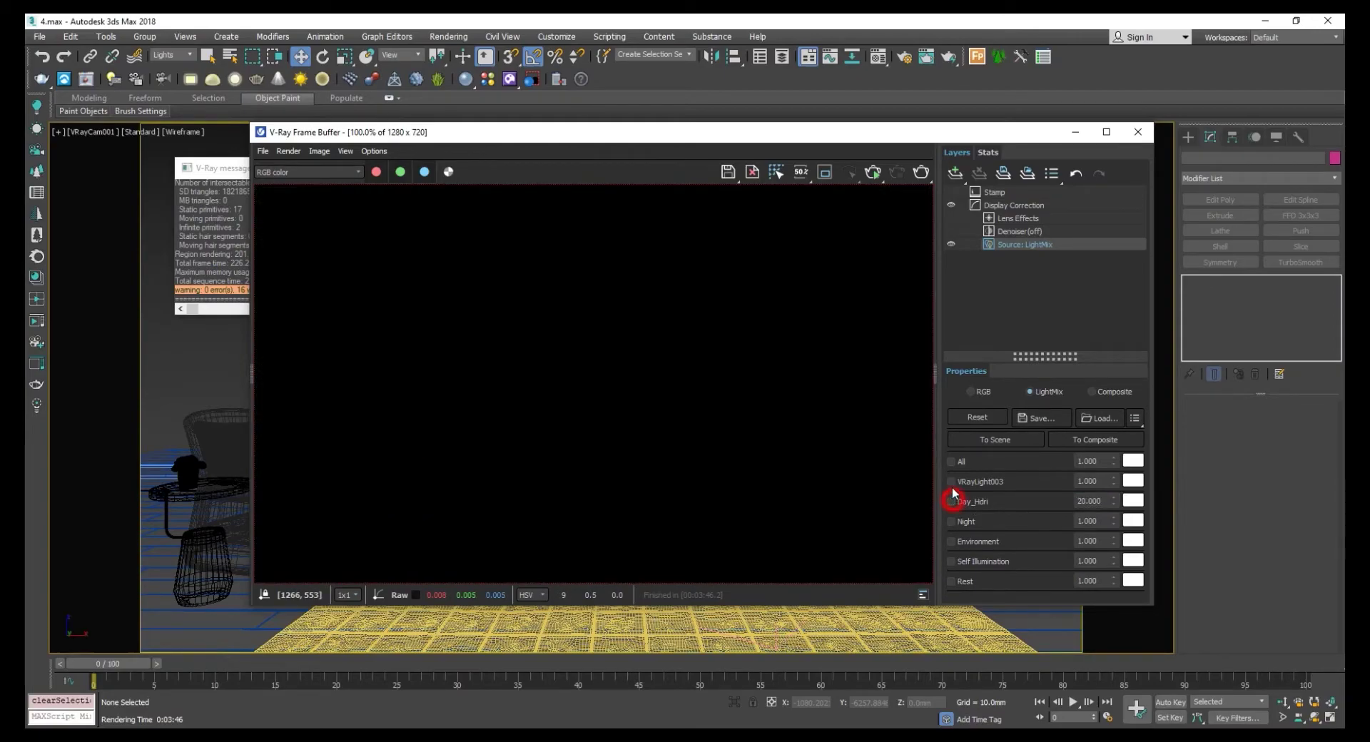
left_click(951, 481)
scroll(605, 408, "down", 1)
scroll(512, 340, "up", 1)
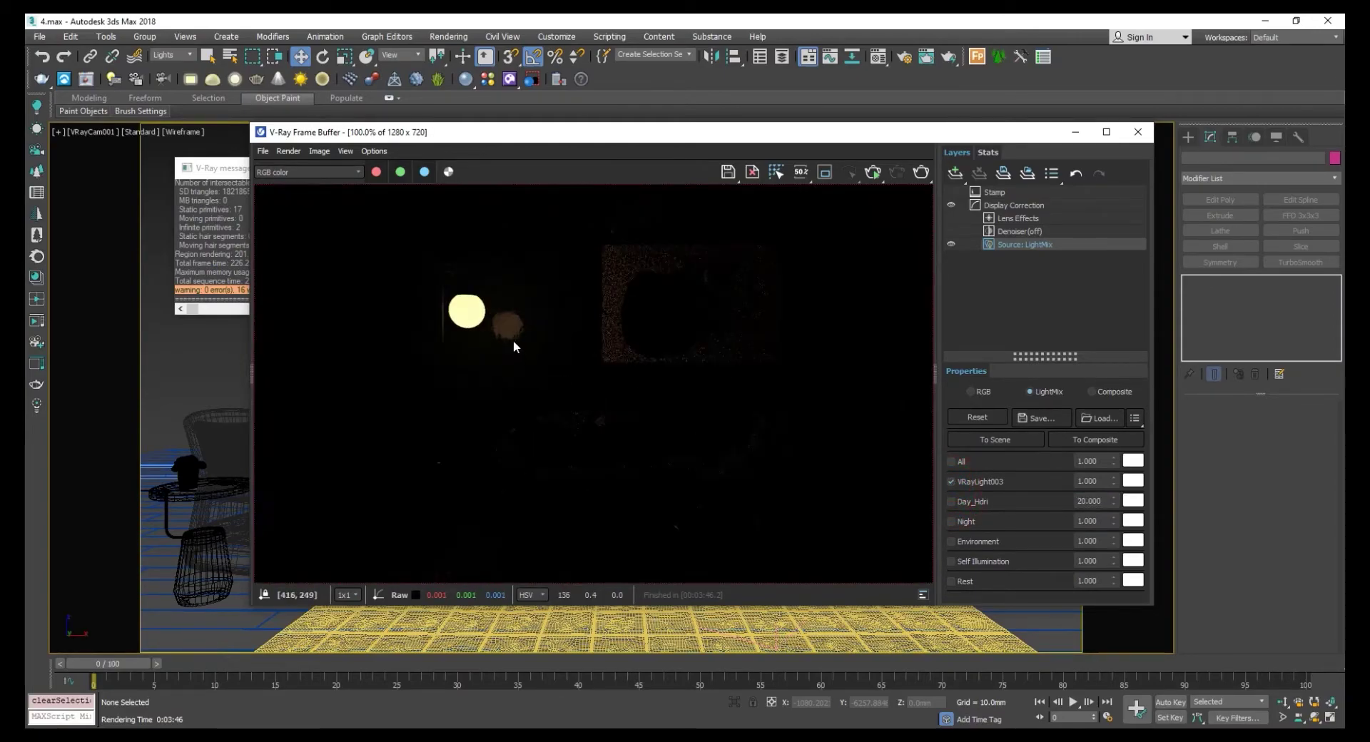
Try All lights, then light with Night alone at a multiplier of 12.
left_click(952, 482)
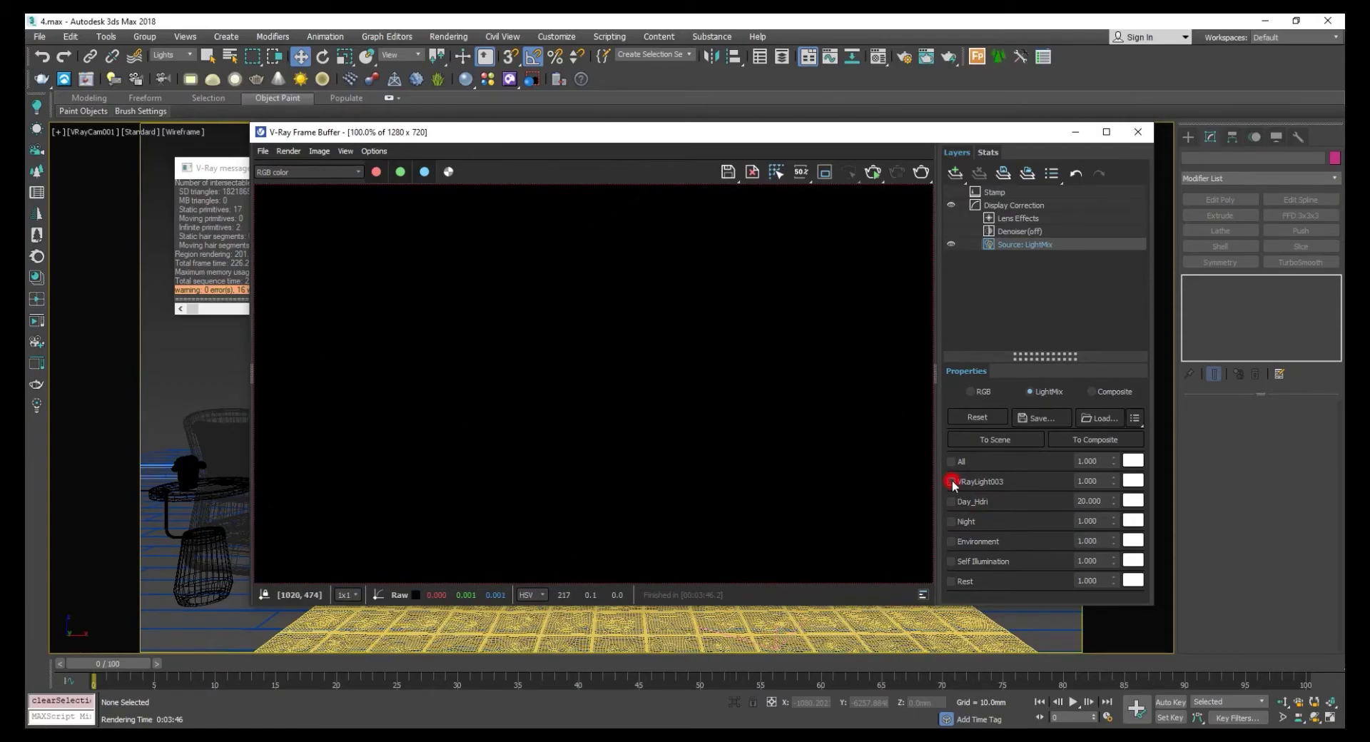
left_click(951, 461)
left_click(951, 462)
left_click(951, 521)
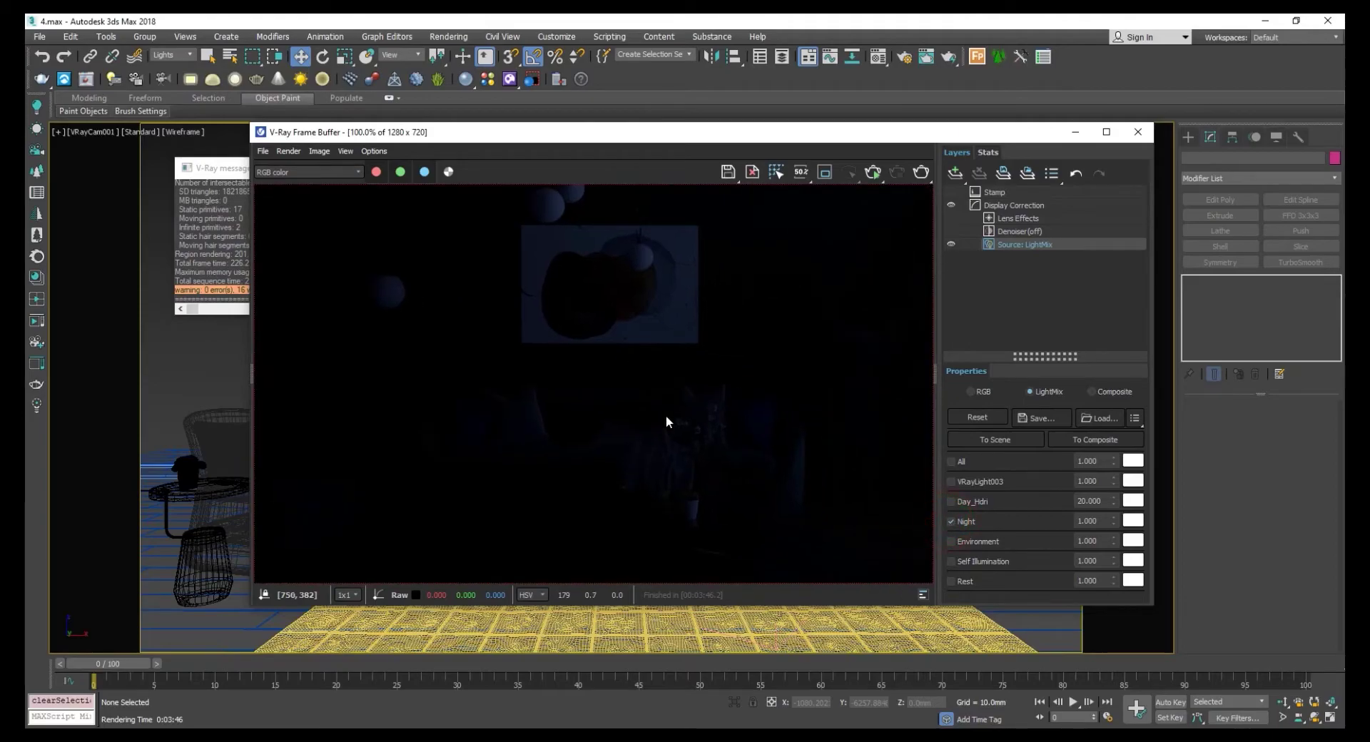
scroll(666, 414, "down", 1)
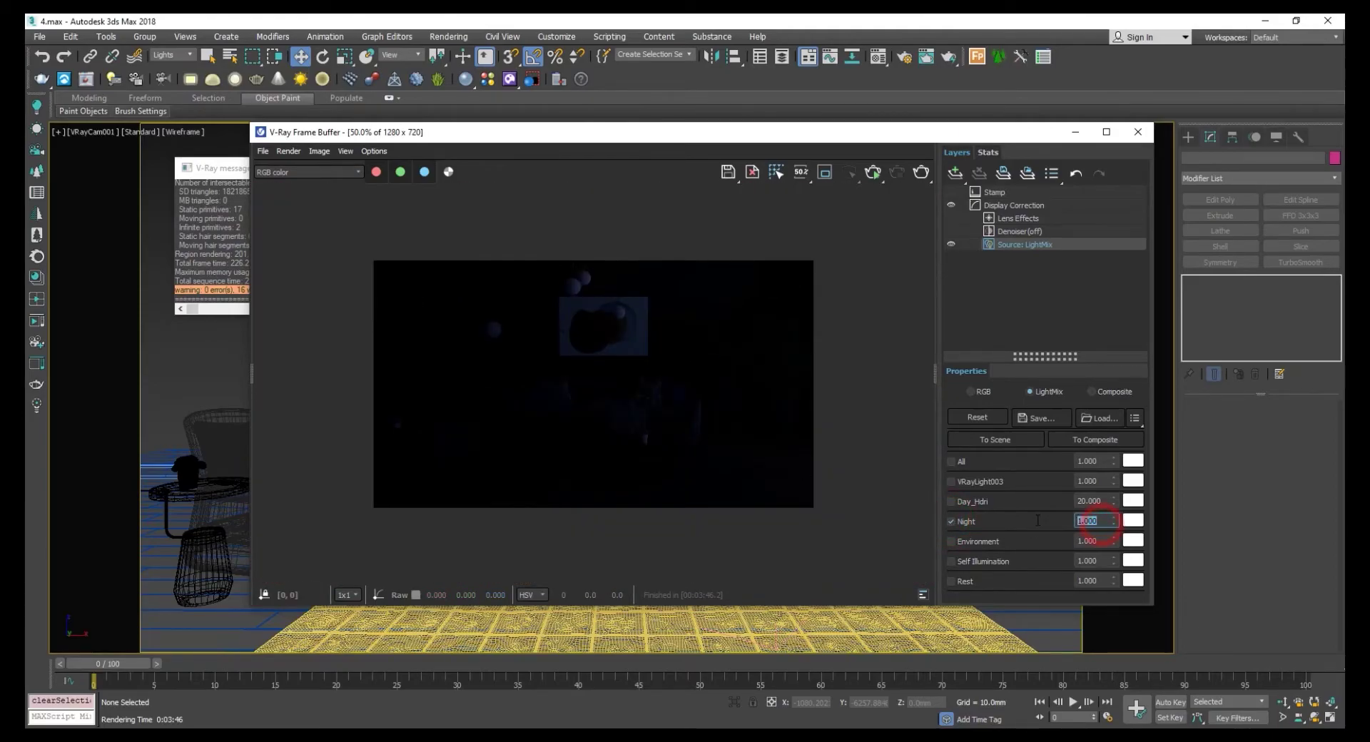
type("12")
key("Return")
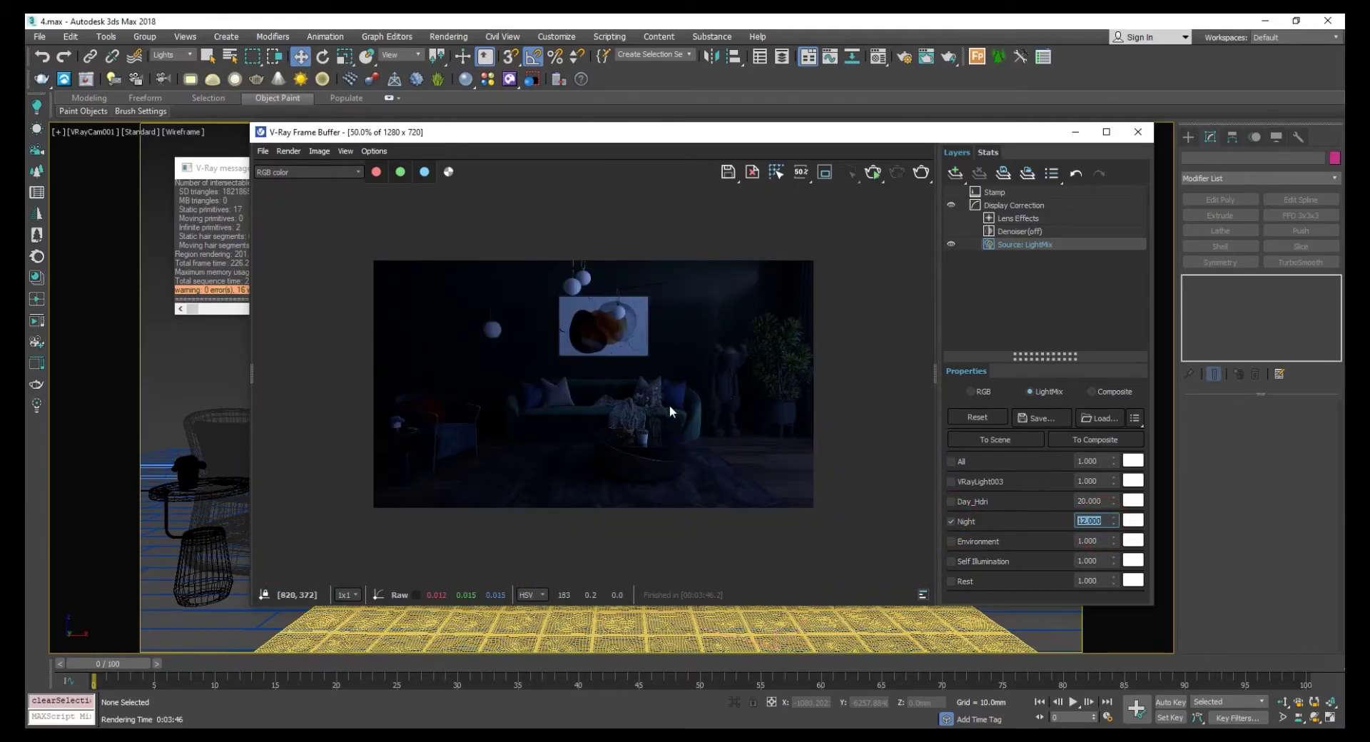
scroll(669, 405, "up", 1)
Add the environment light and Self Illumination to the LightMix.
left_click(953, 543)
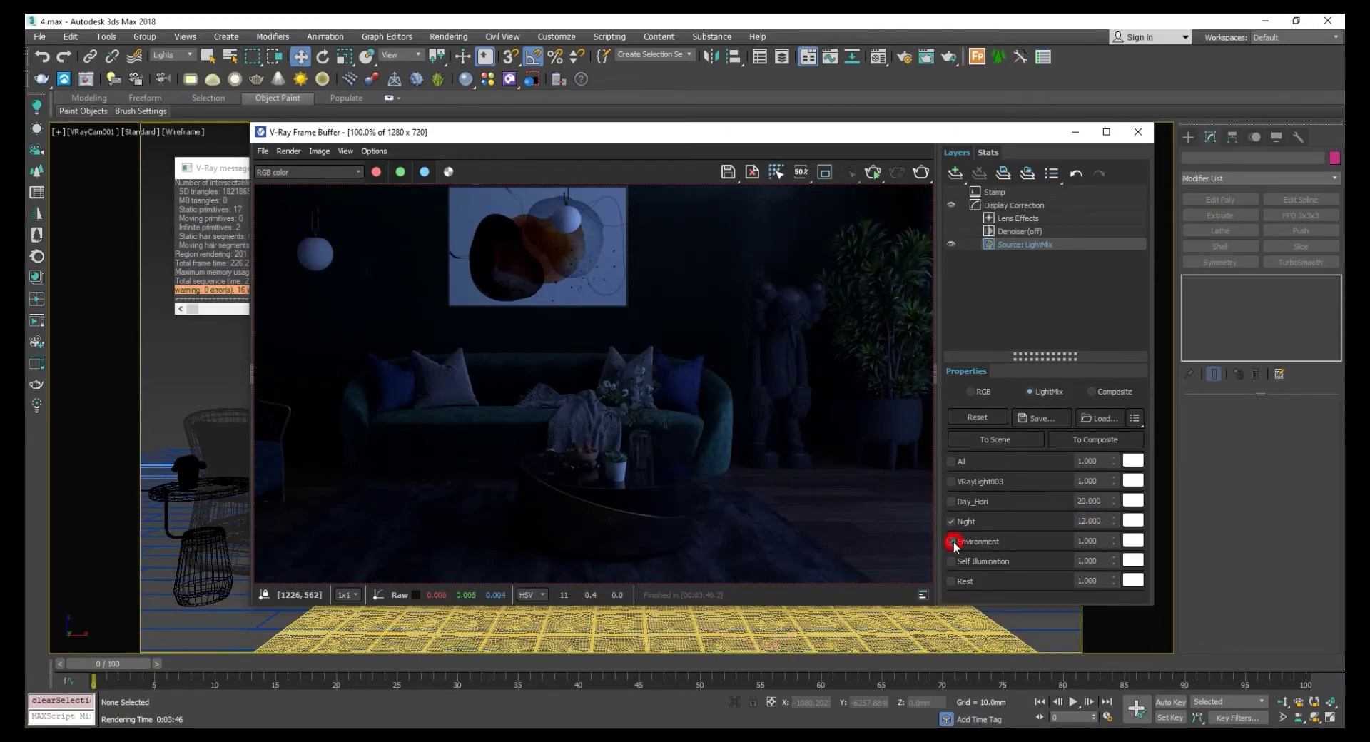
left_click(954, 561)
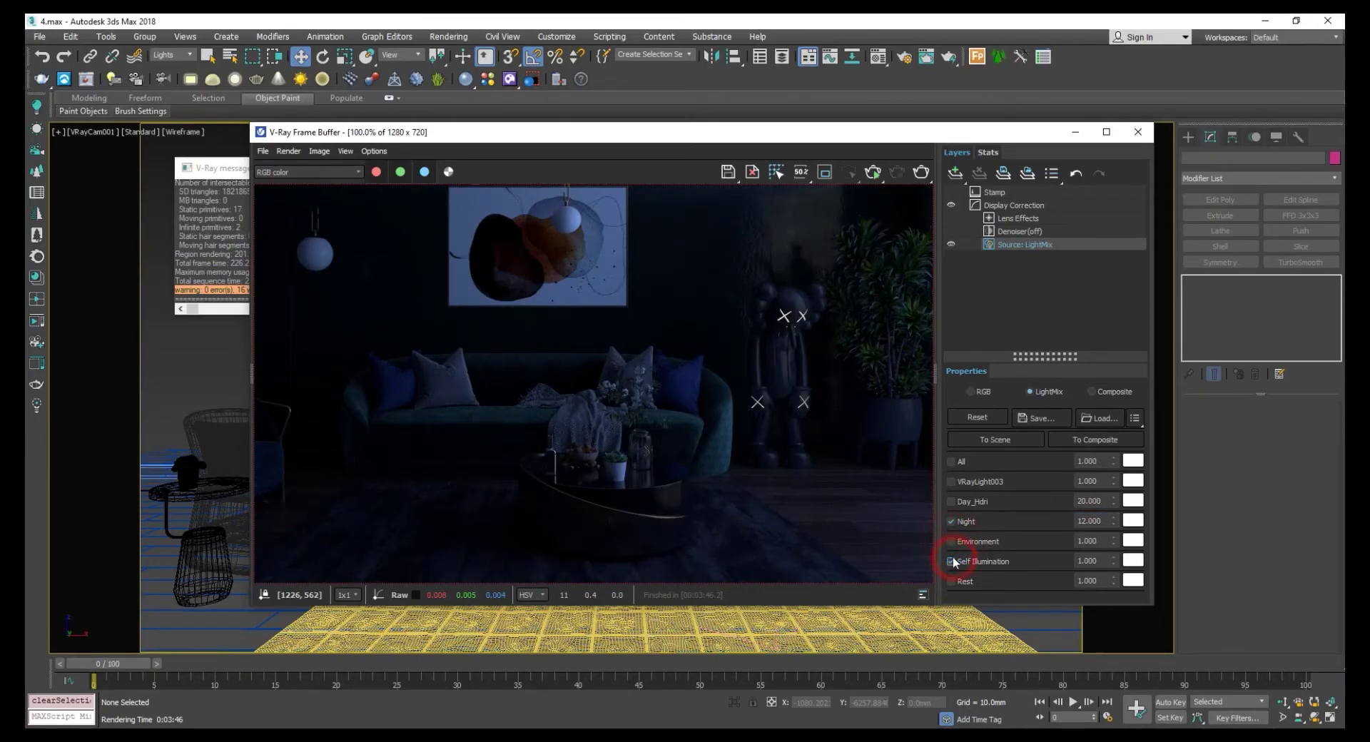
middle_click_drag(844, 290, 833, 362)
middle_click_drag(820, 447, 846, 358)
Enable VRayLight003 alongside Night and set Night's multiplier to 3.
left_click(950, 522)
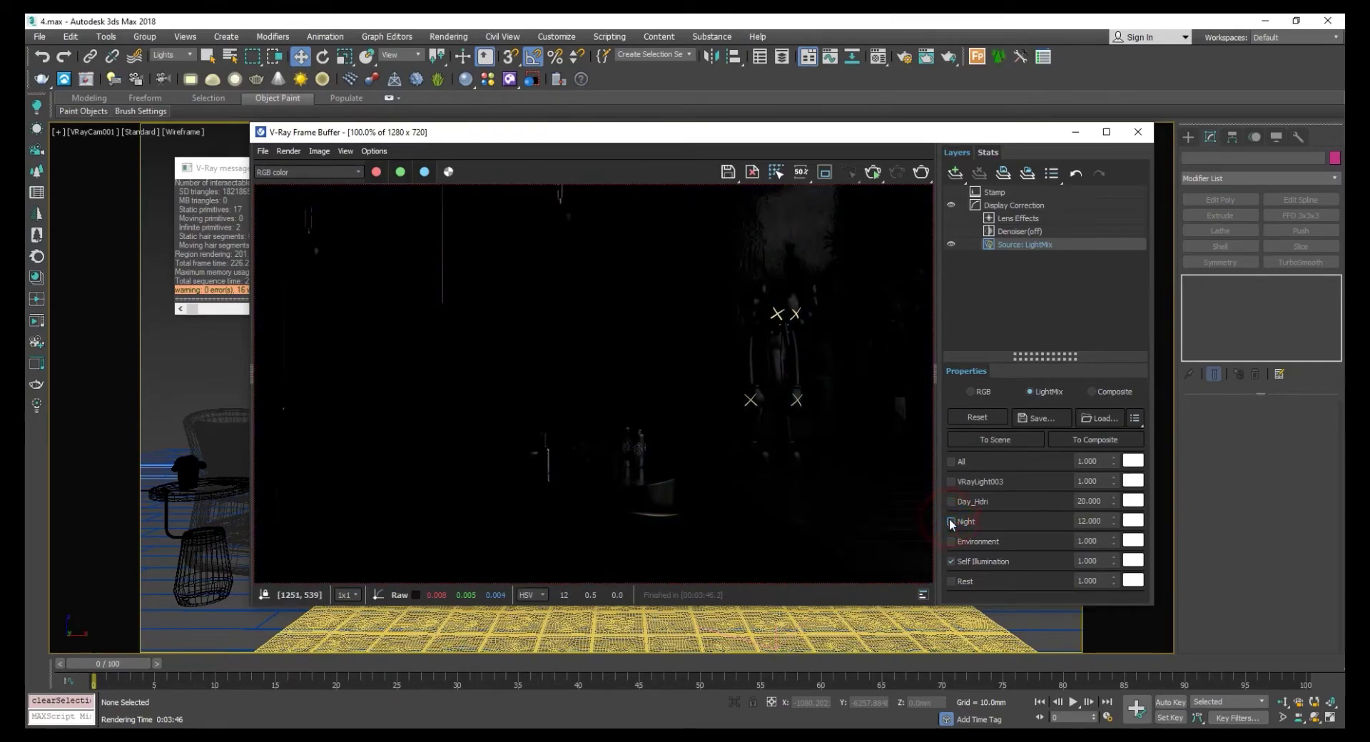
left_click(951, 482)
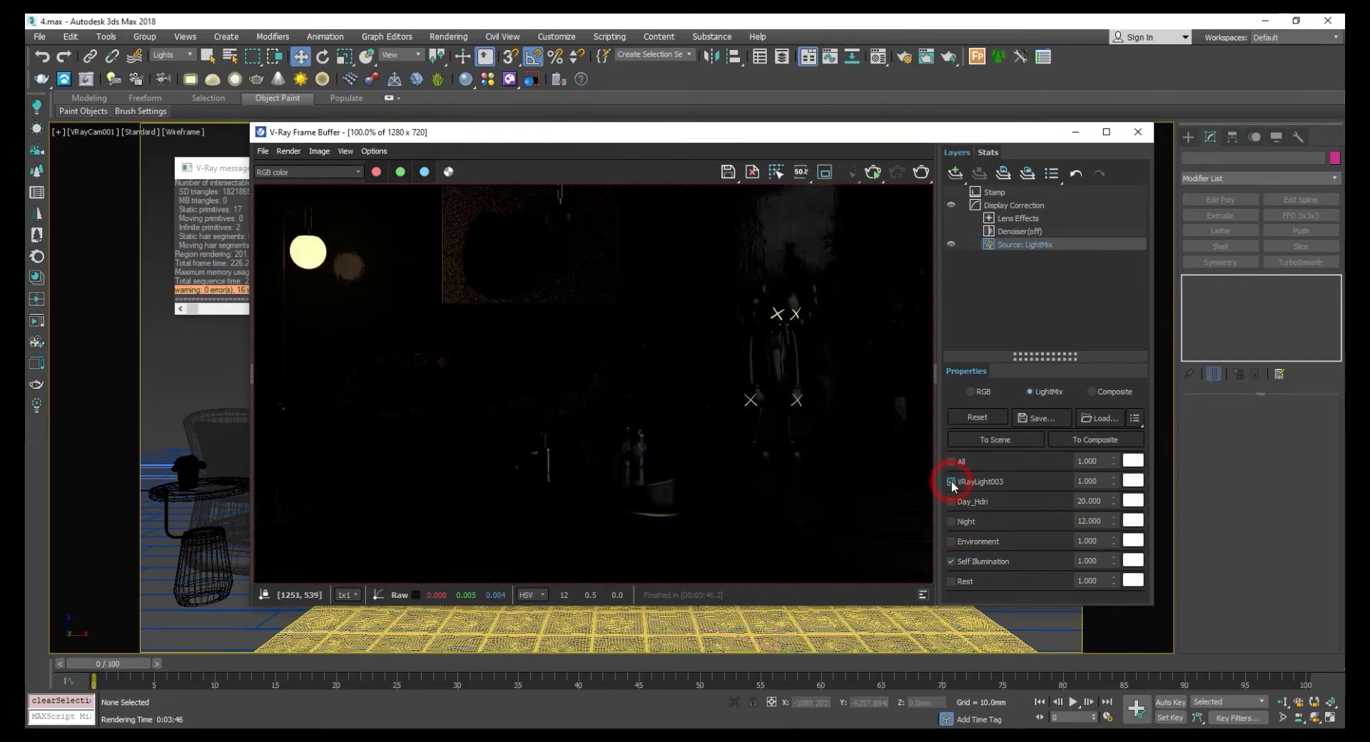
scroll(555, 358, "down", 2)
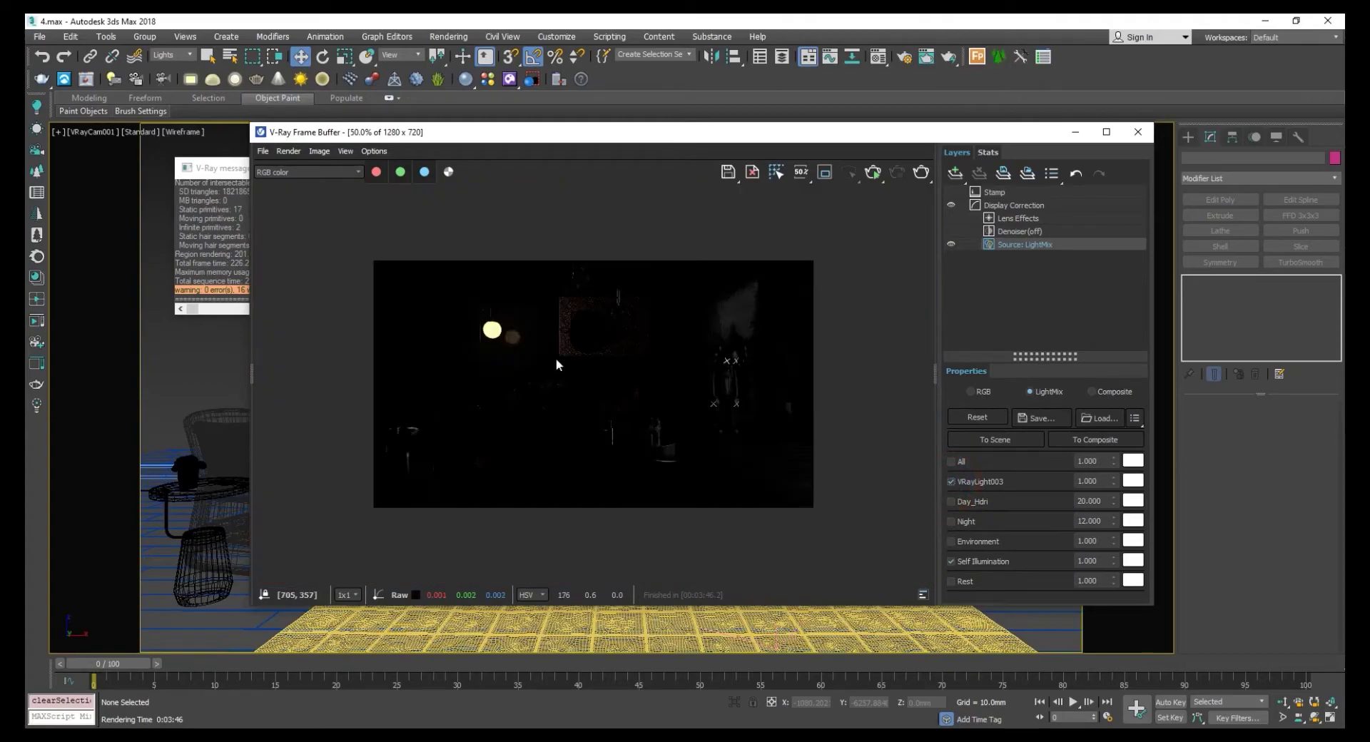
left_click(950, 521)
scroll(555, 361, "up", 2)
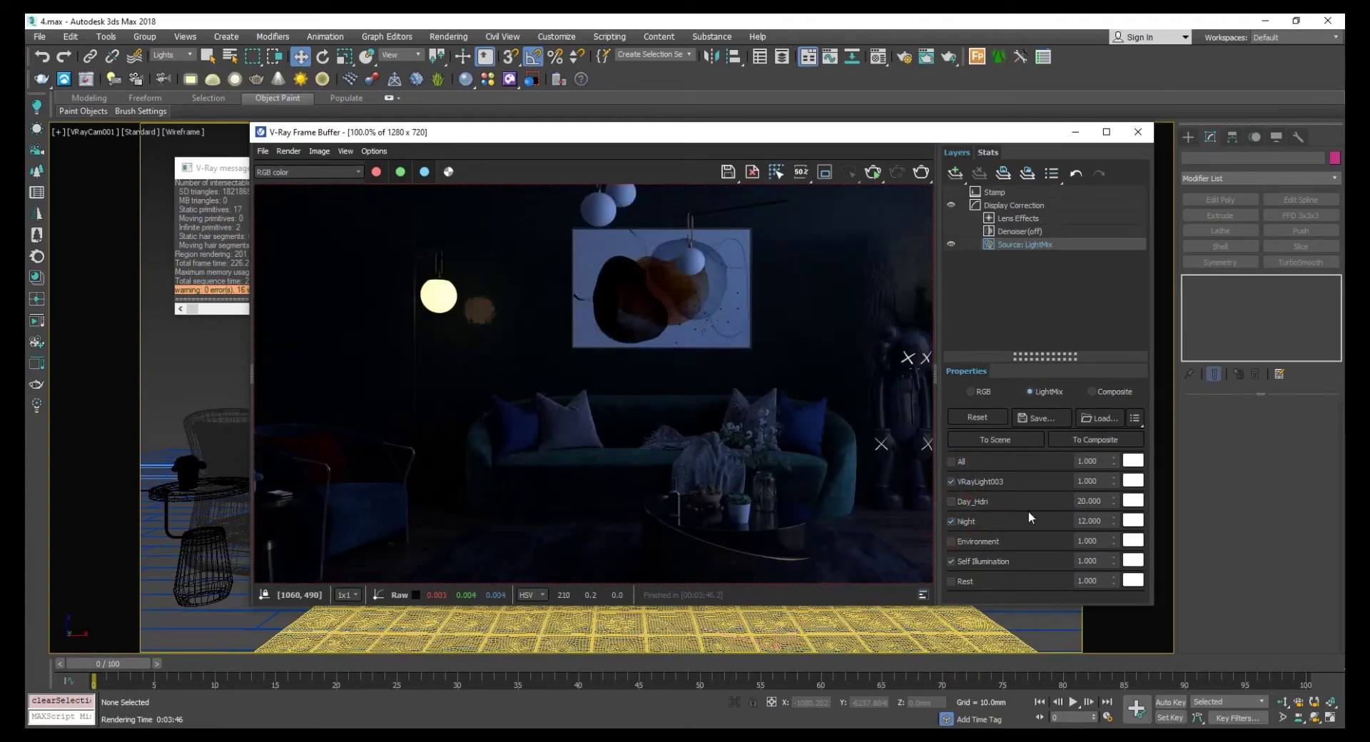
double_click(1088, 521)
type("3")
key("Return")
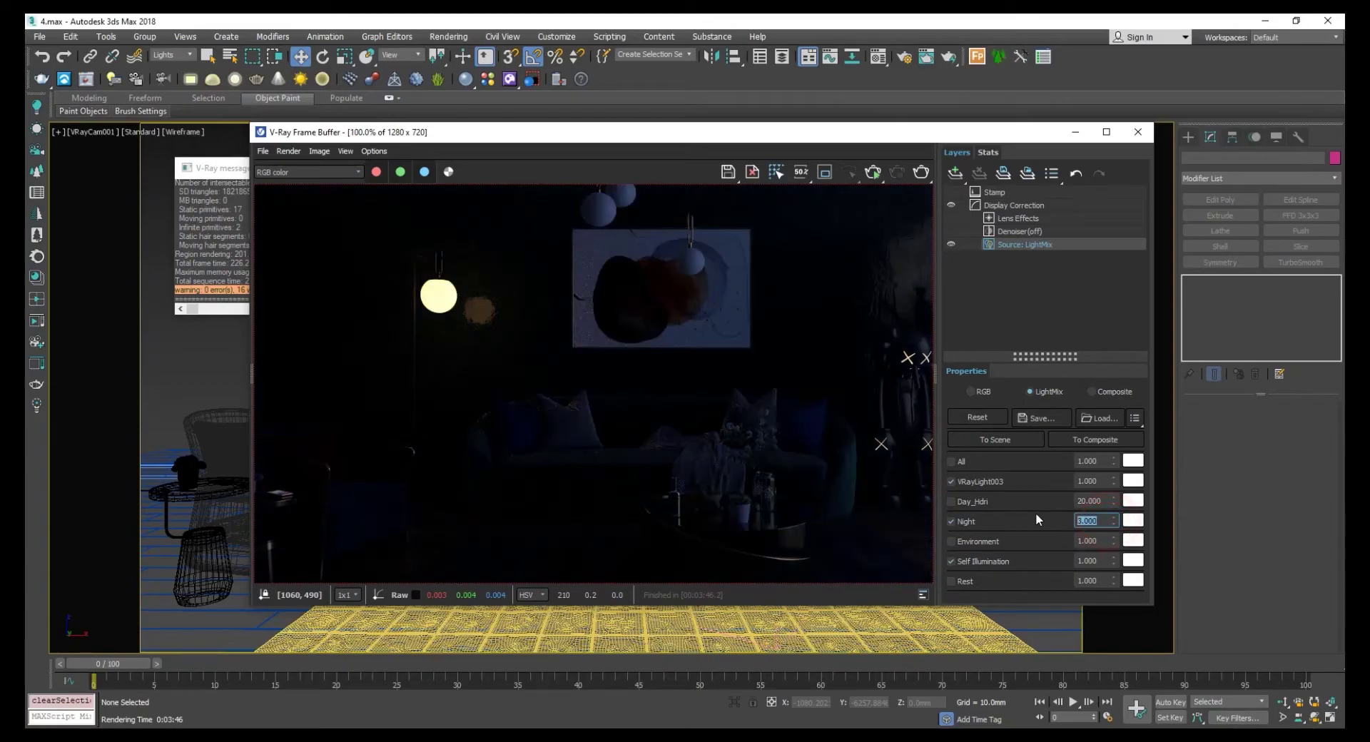
scroll(742, 442, "down", 2)
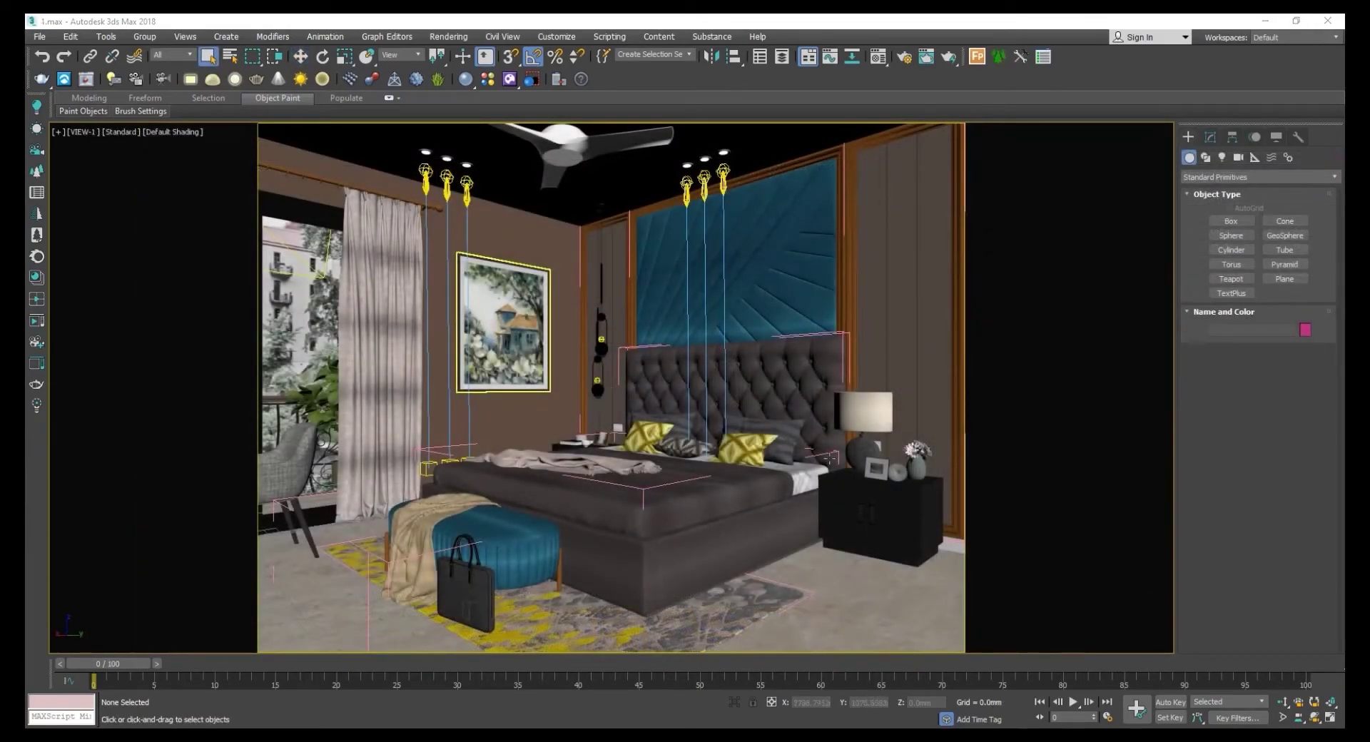
Set the image sampler to Bucket with max subdivs 8 for 1.max.
left_click(905, 58)
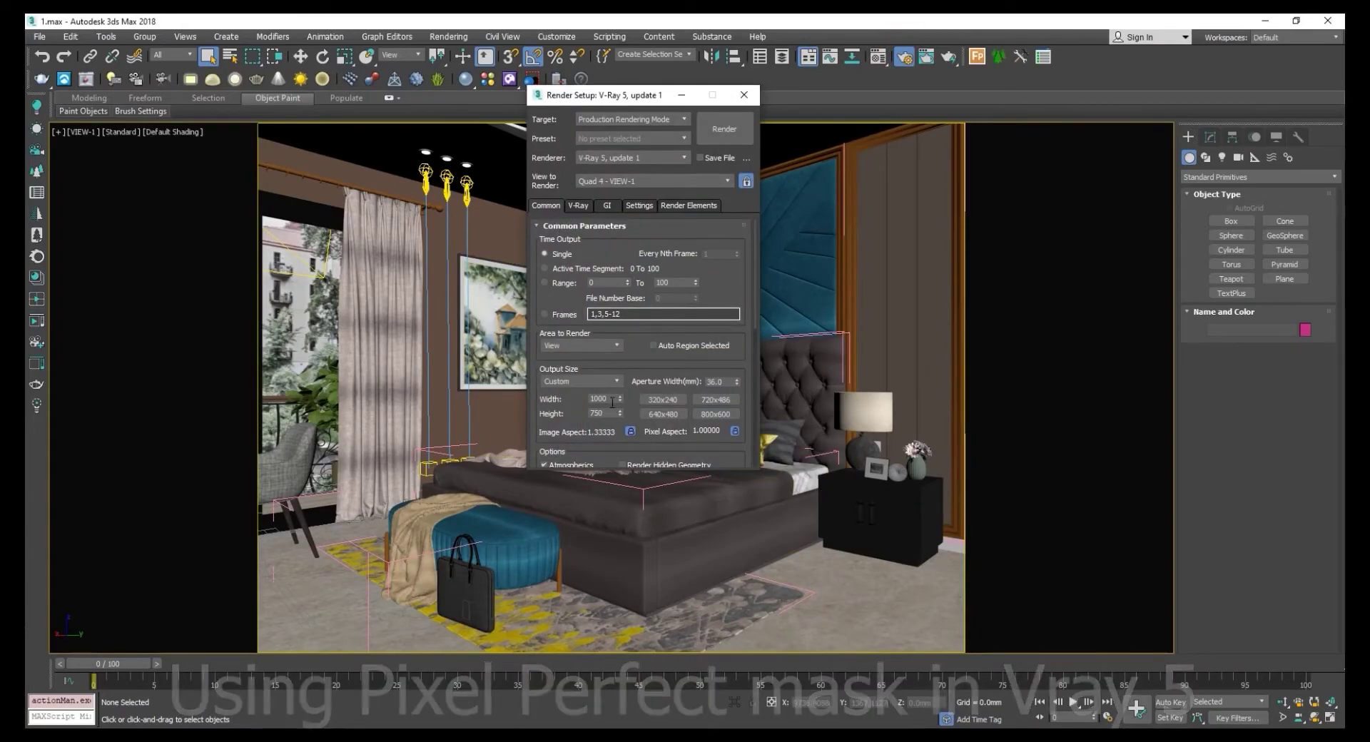
left_click(580, 207)
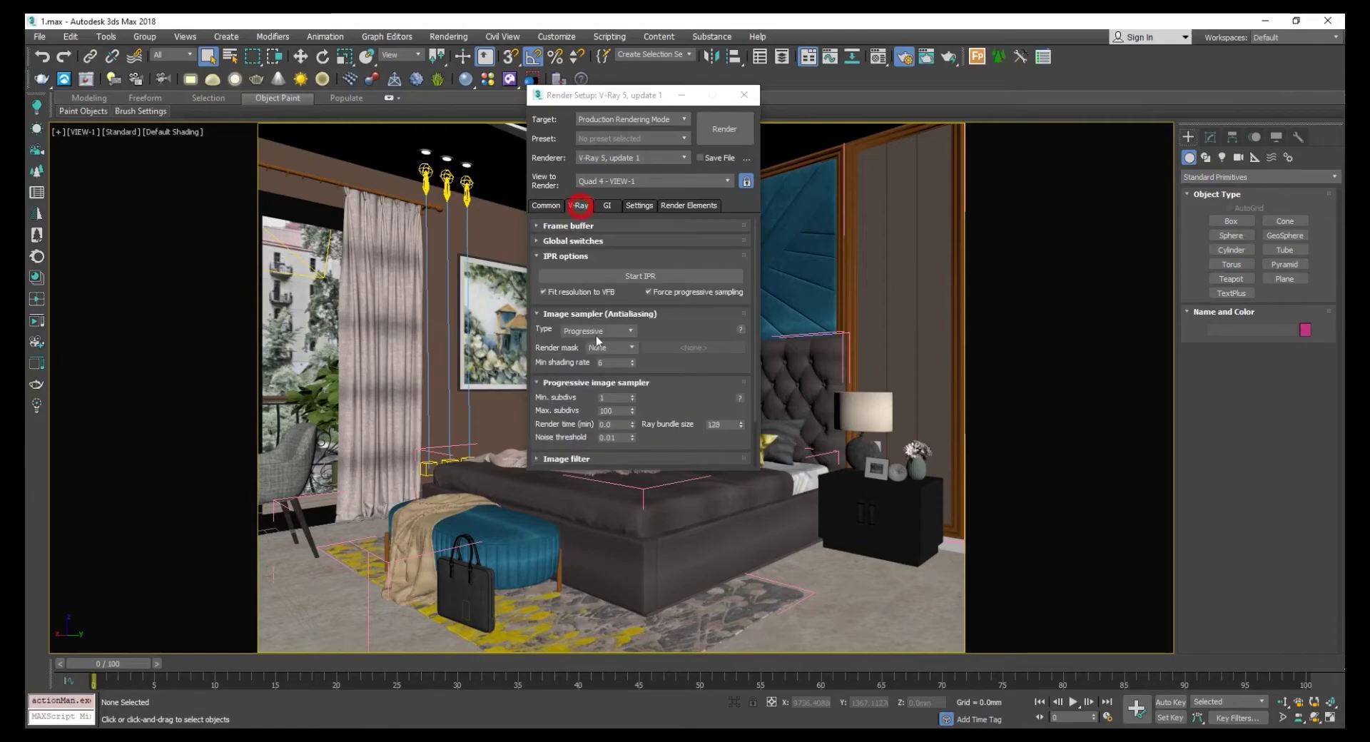
mouse_move(578, 339)
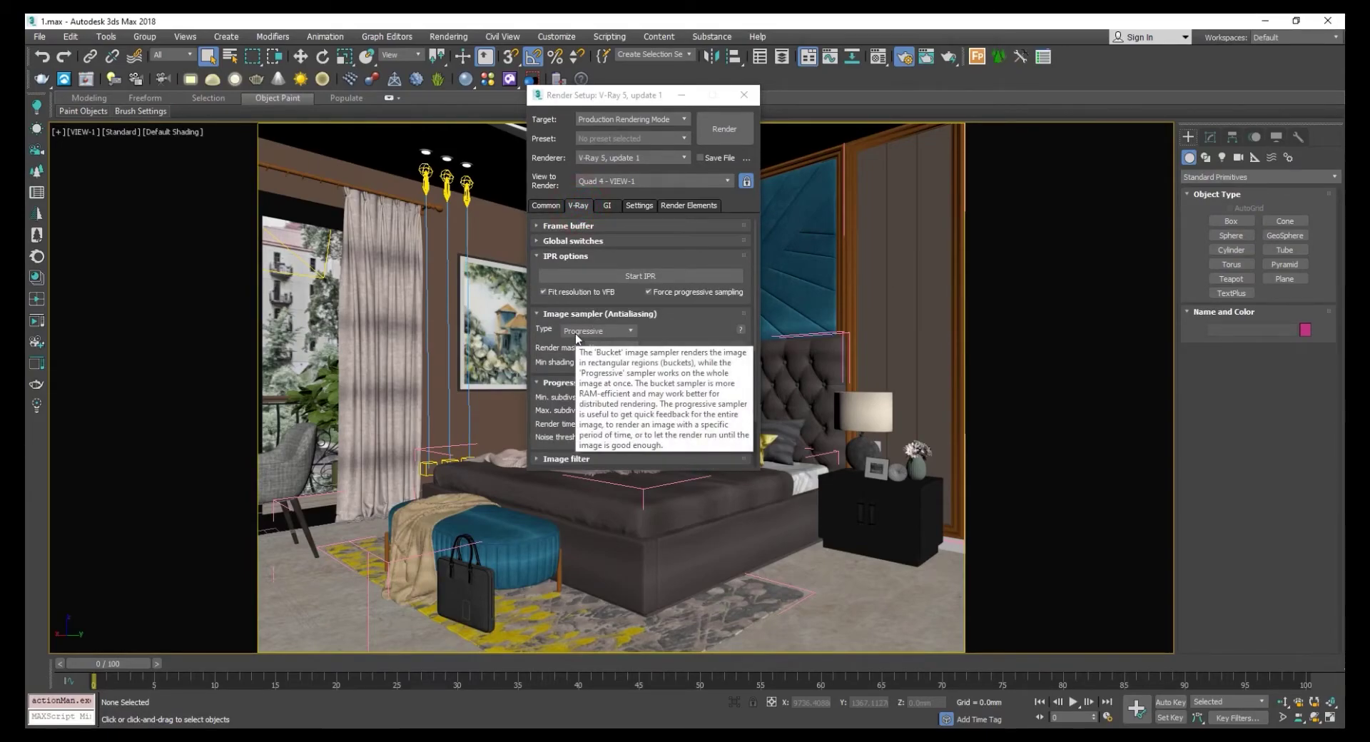
left_click(578, 332)
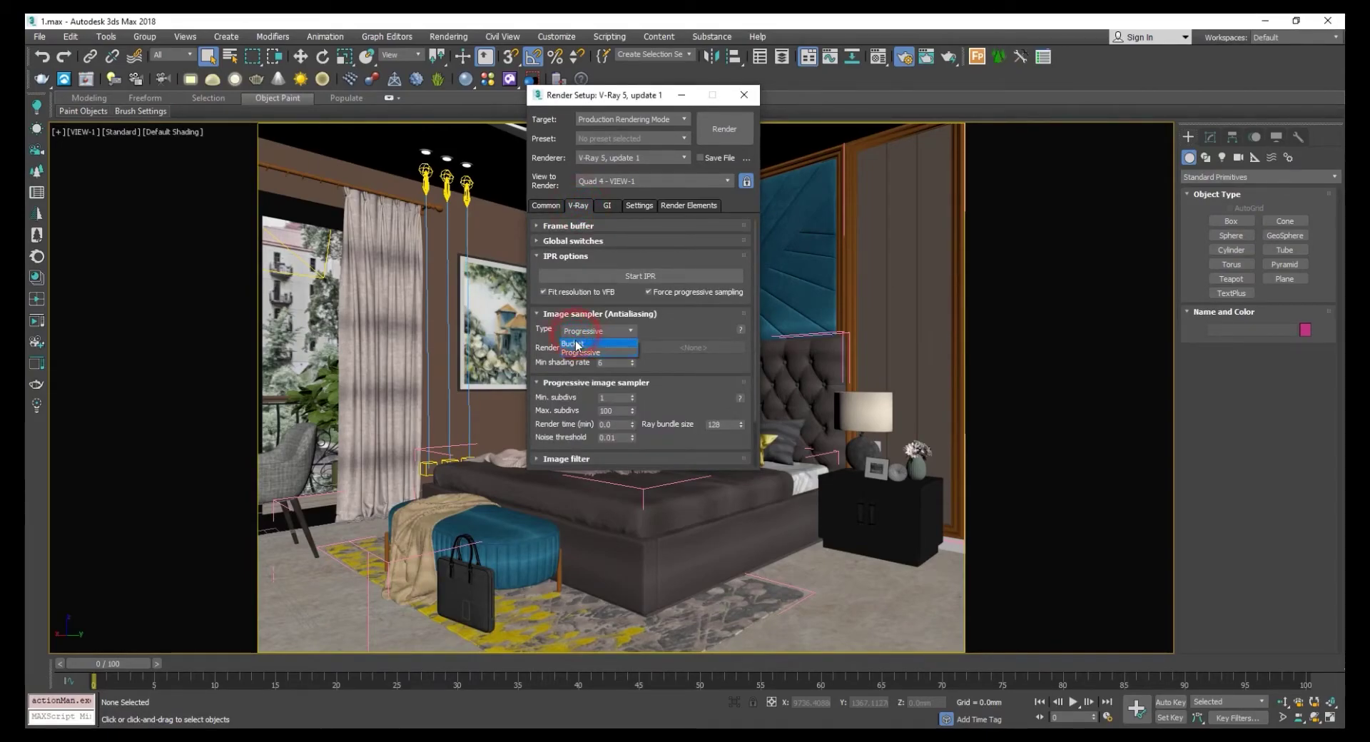
left_click(575, 344)
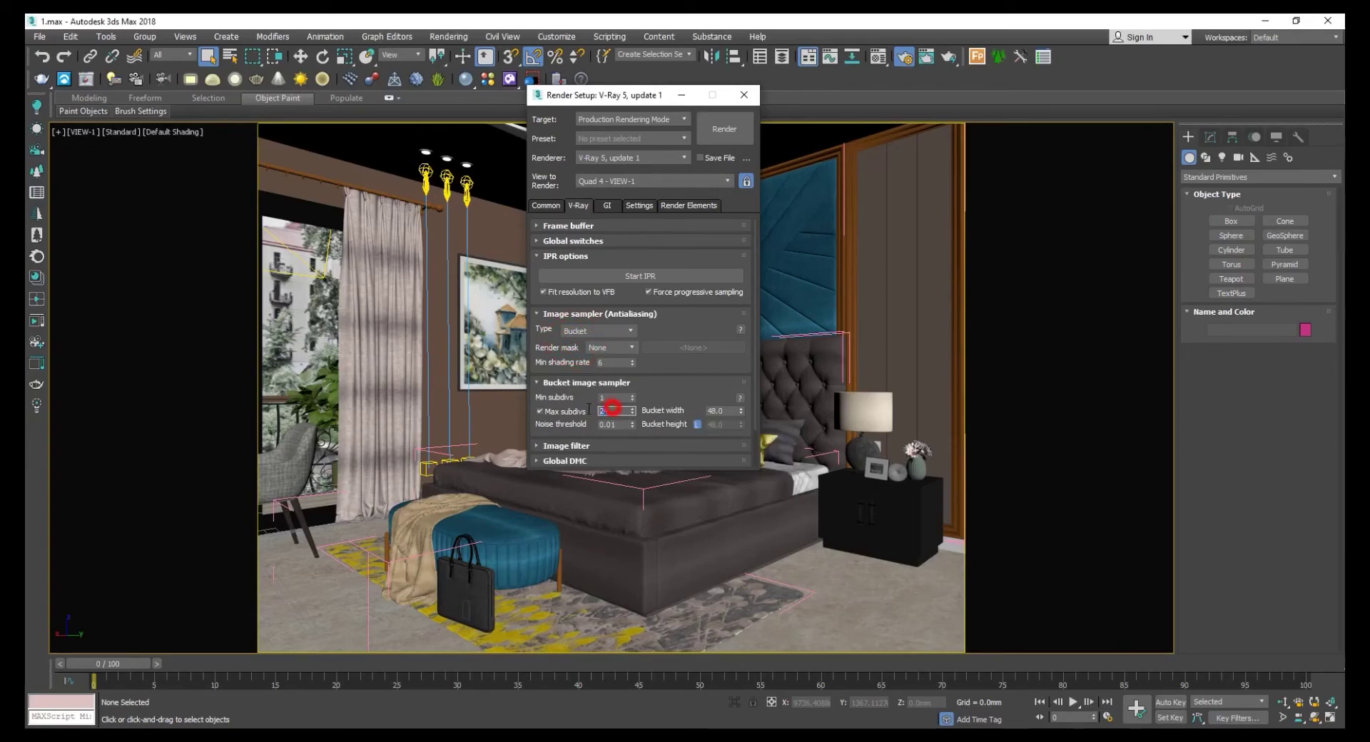
double_click(613, 410)
type("8")
Add VRayLightMix, VRayCryptomatte and VRayDenoiser render elements and close Render Setup.
left_click(604, 205)
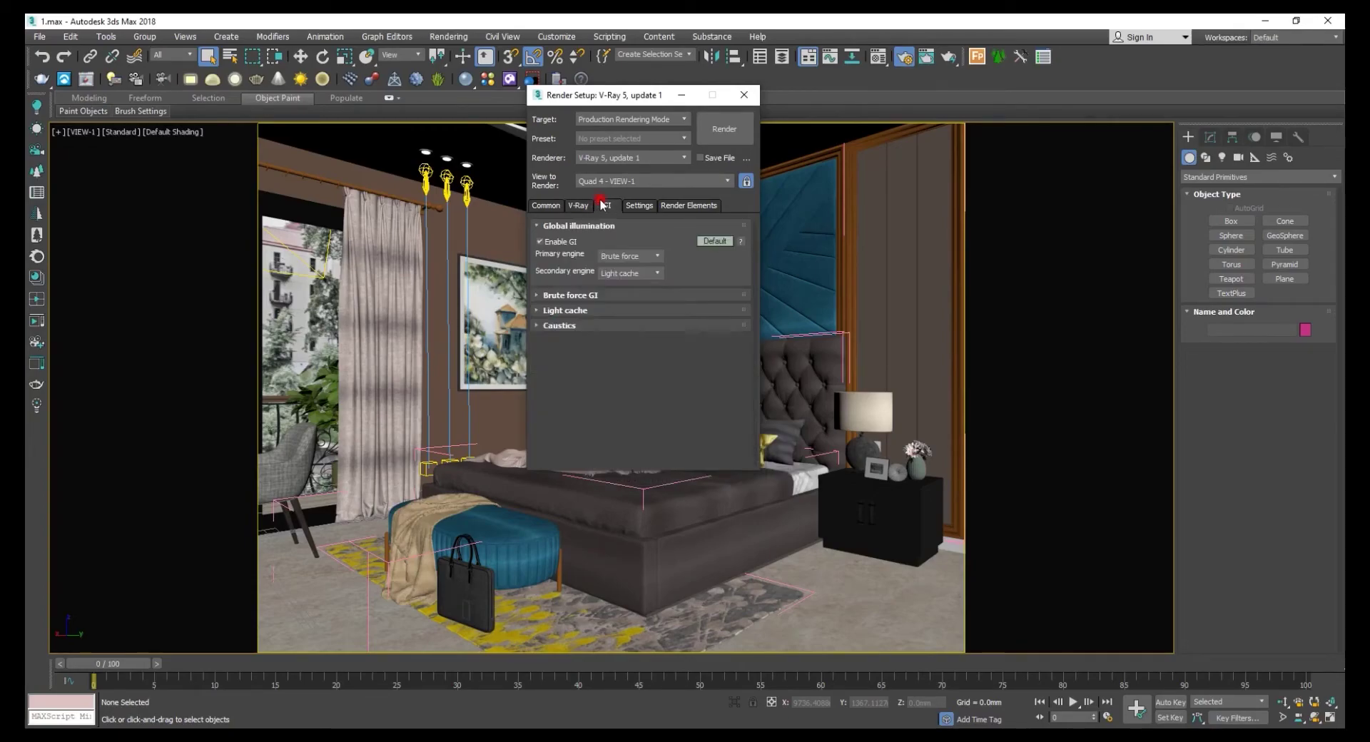
left_click(664, 206)
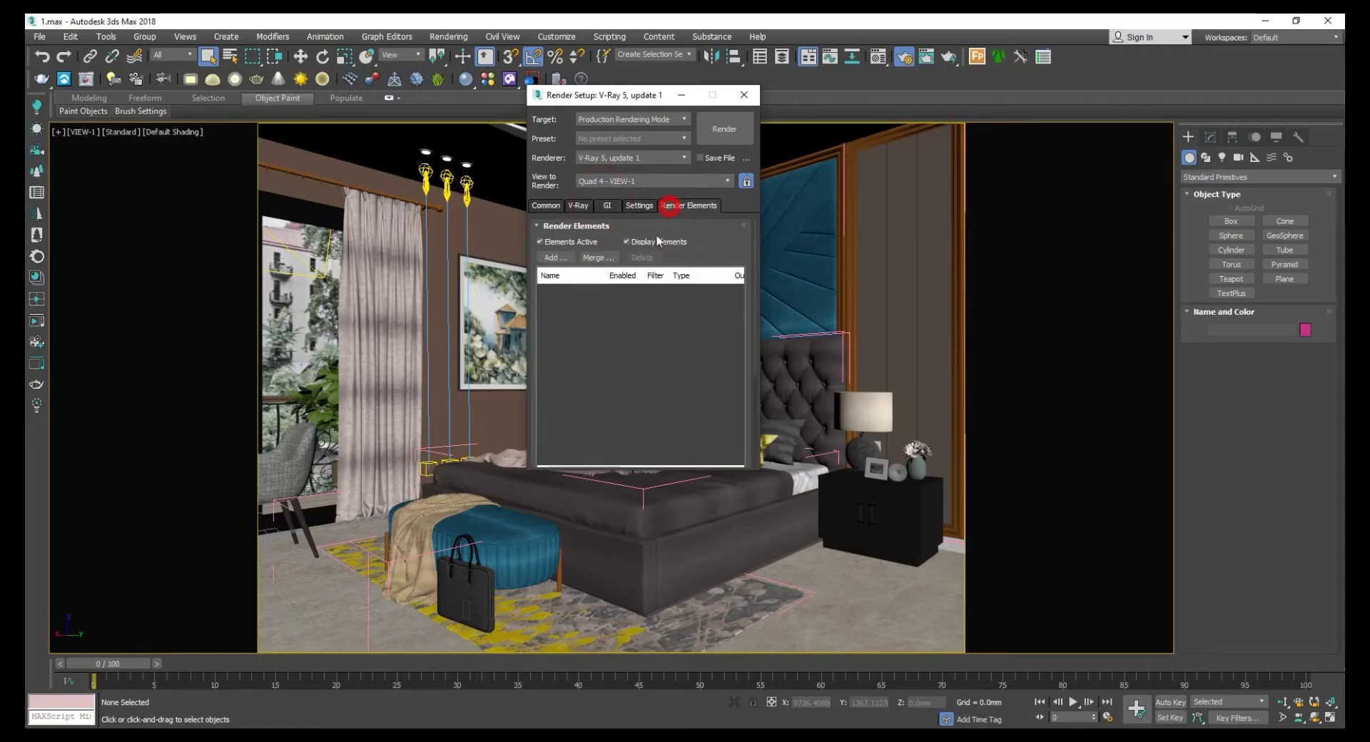
left_click(554, 257)
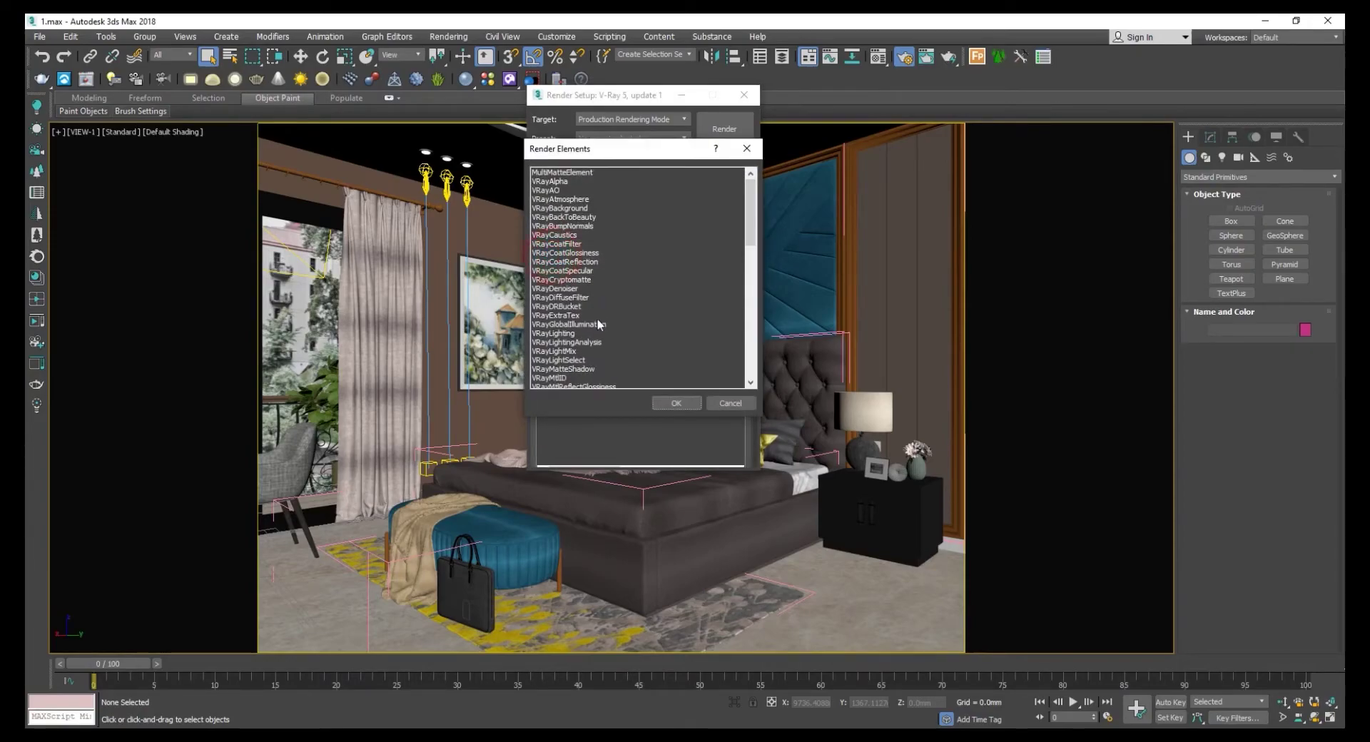
scroll(597, 319, "down", 1)
left_click(575, 323)
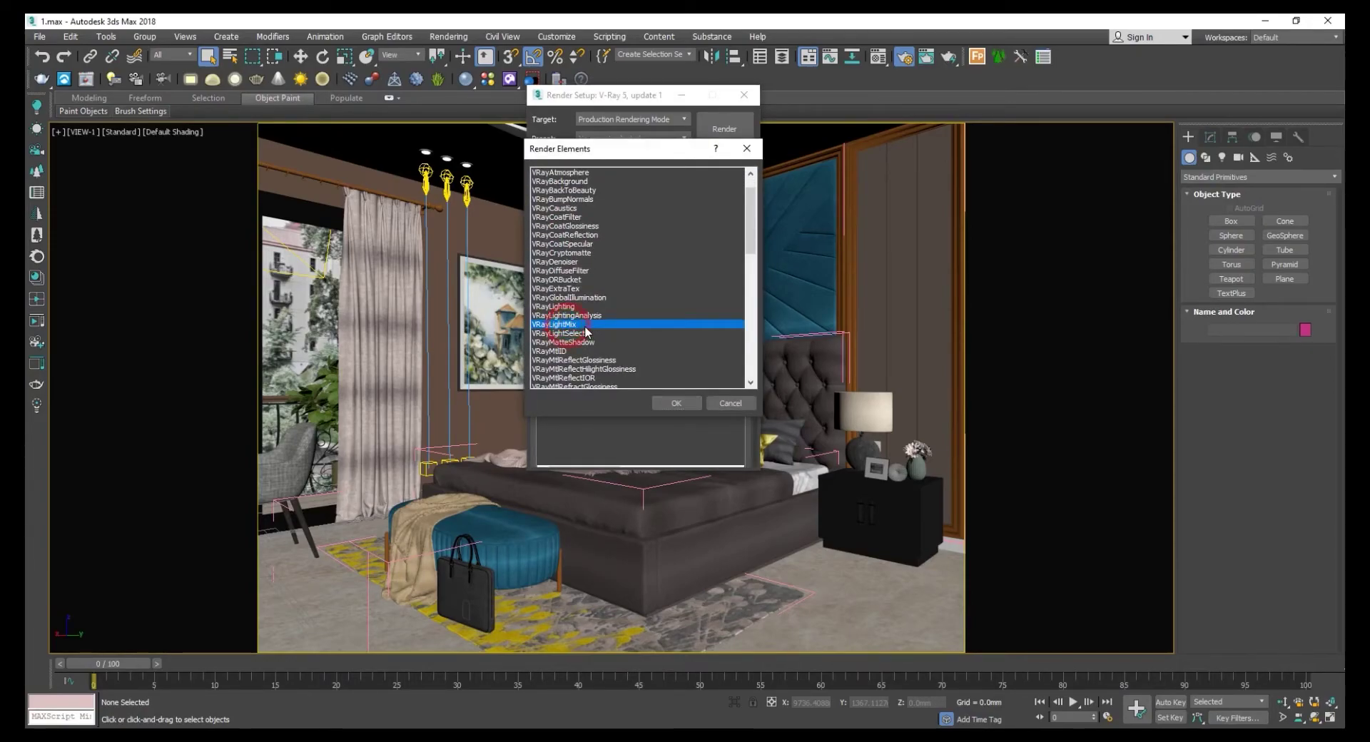
left_click(581, 252, "ctrl")
left_click(582, 262, "ctrl")
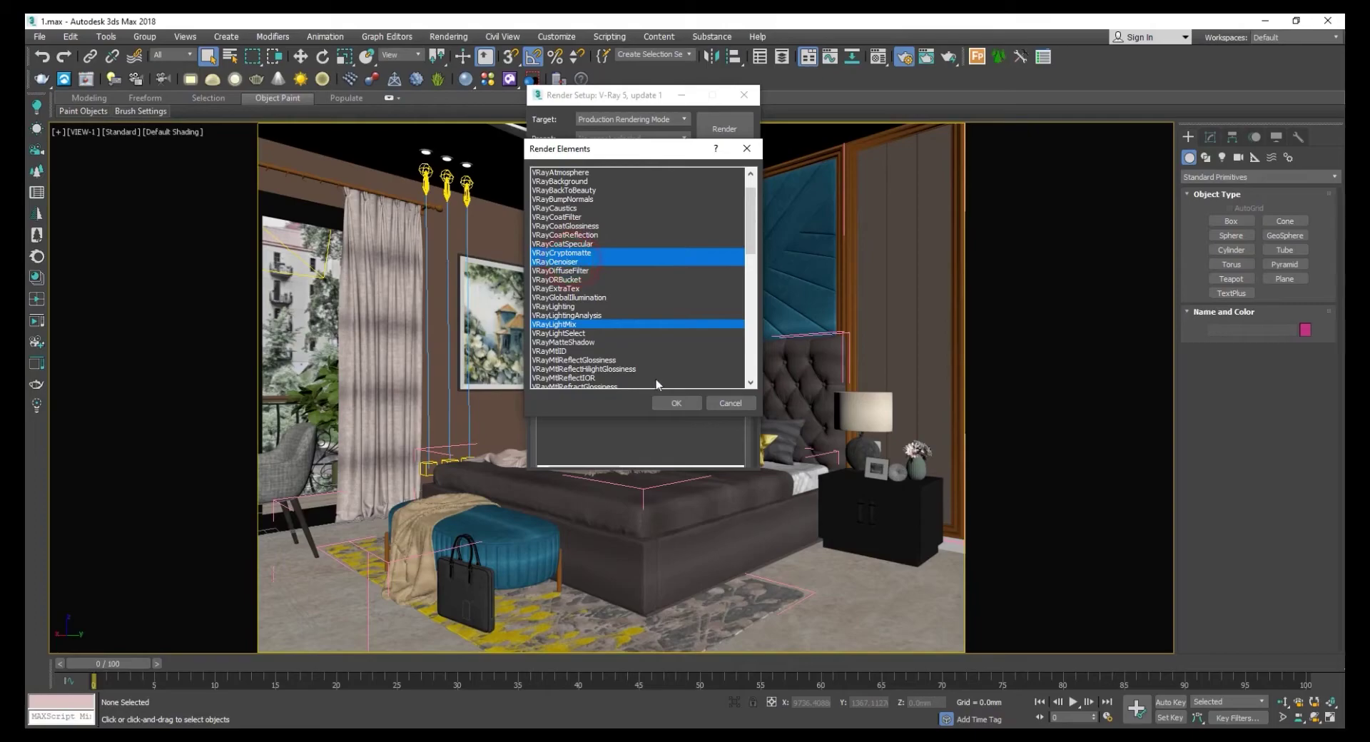
left_click(667, 403)
left_click(666, 400)
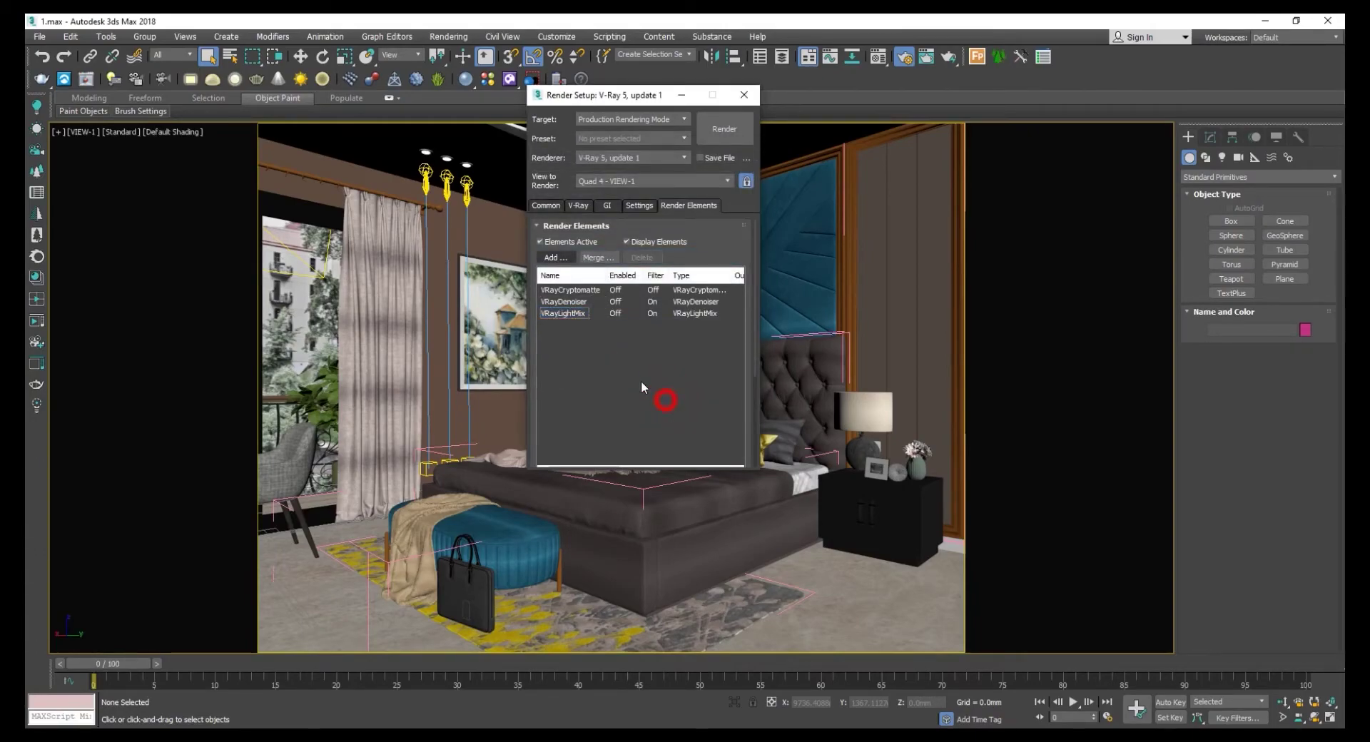
left_click(589, 300)
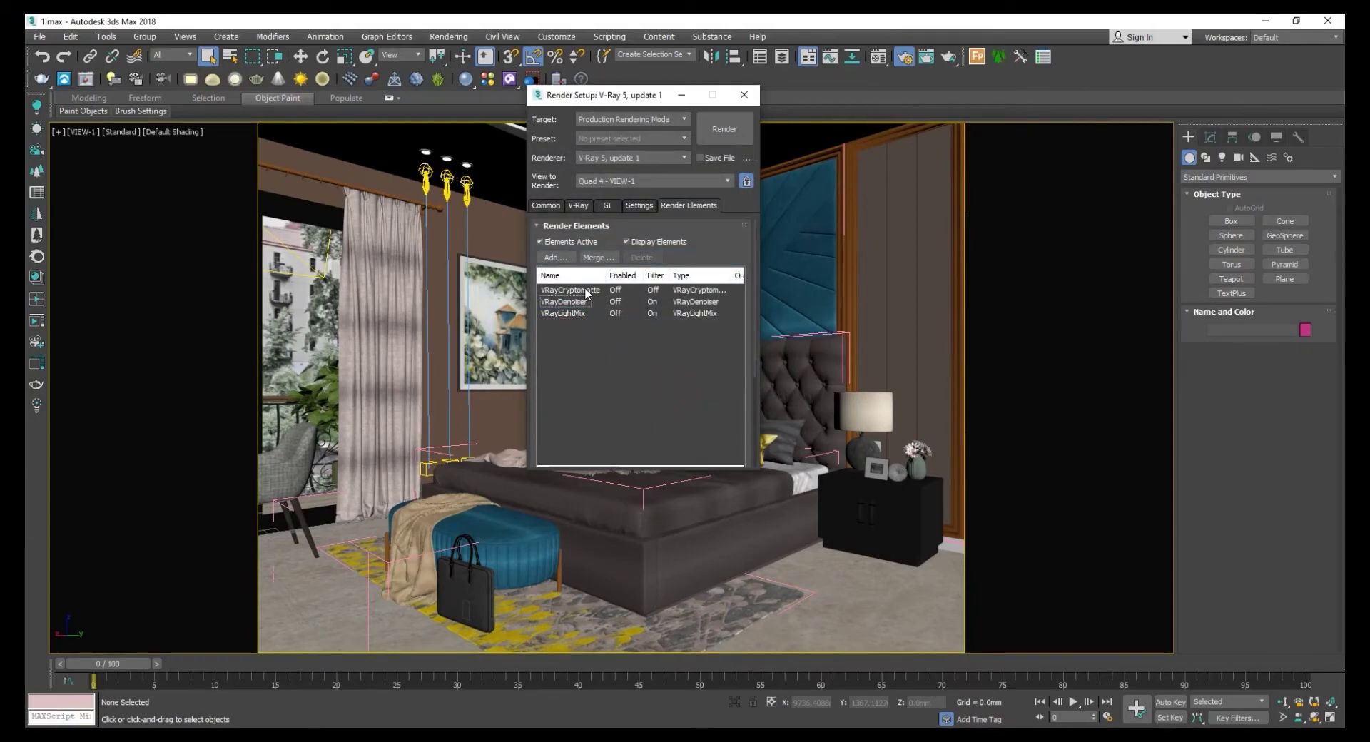
left_click(746, 96)
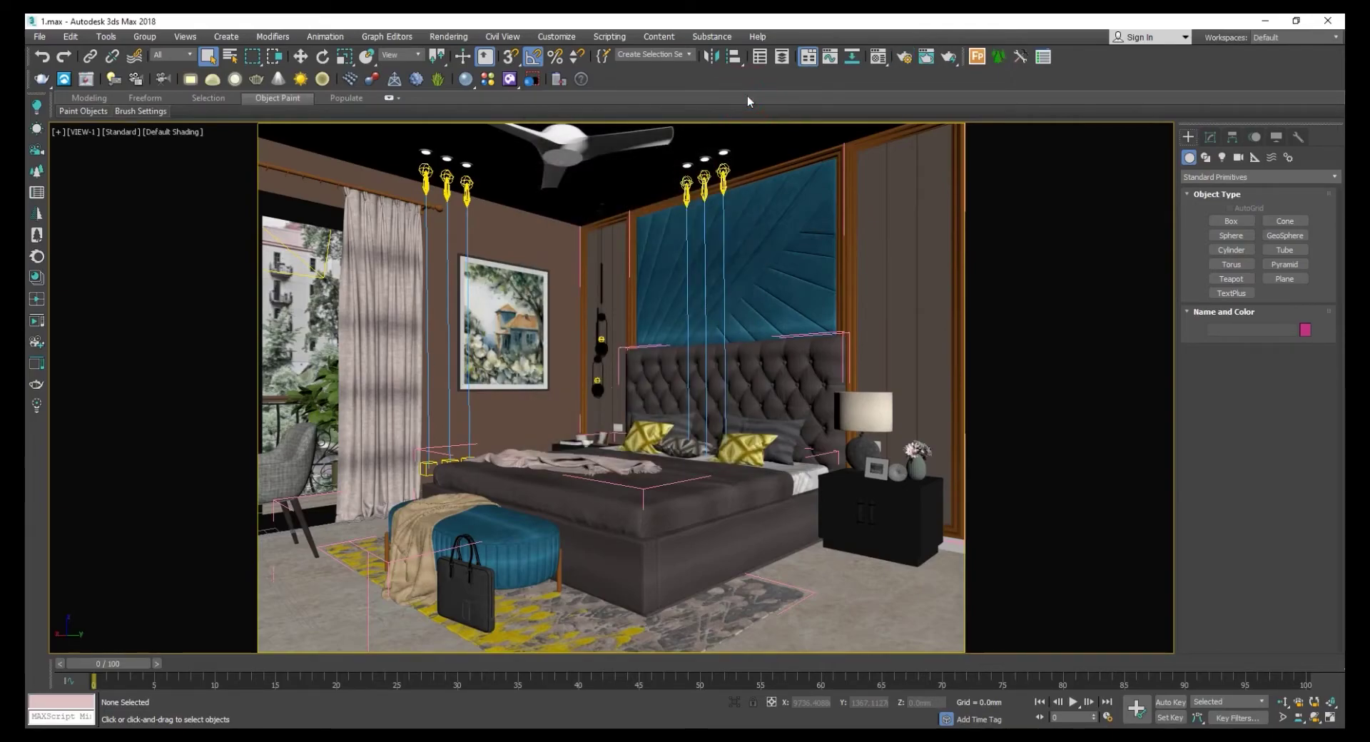
Render the bedroom and add an Exposure layer with reduced Highlight Burn.
key("F3")
left_click(949, 57)
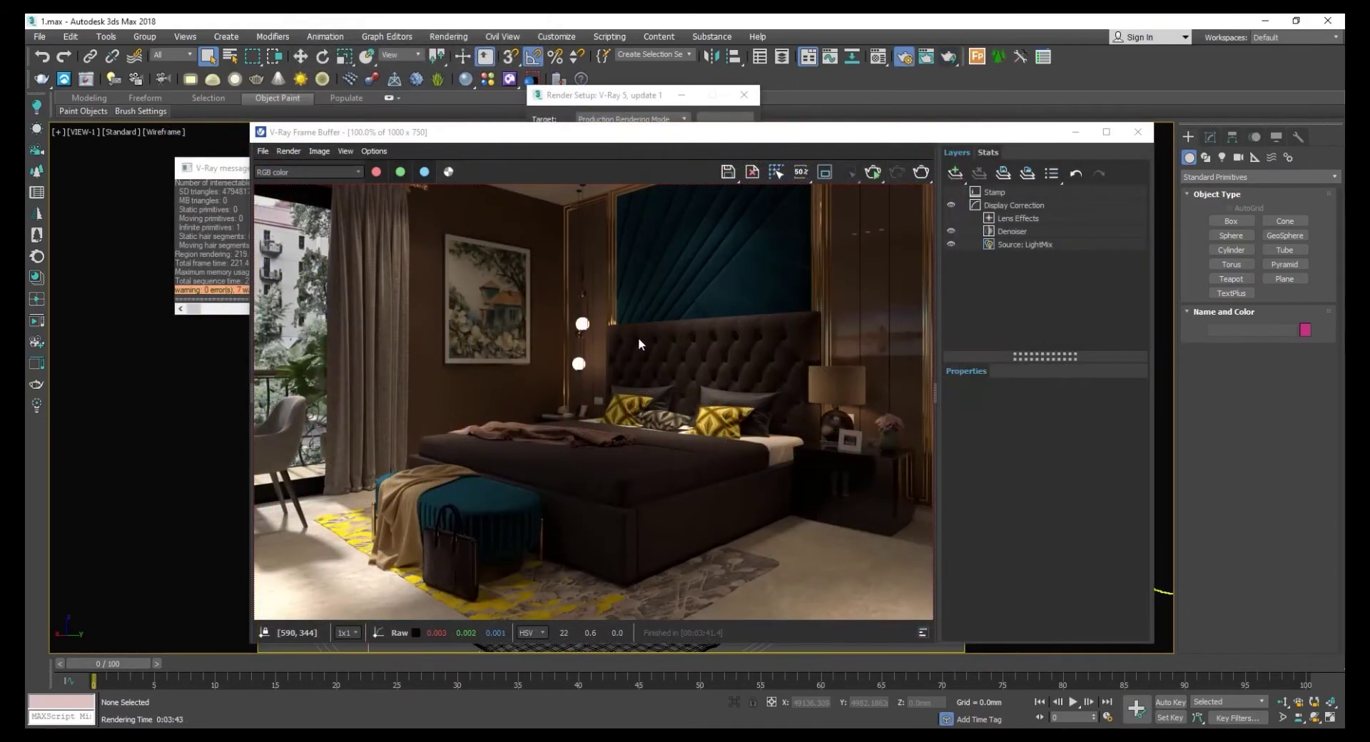
middle_click_drag(638, 337, 635, 432)
scroll(685, 357, "down", 3)
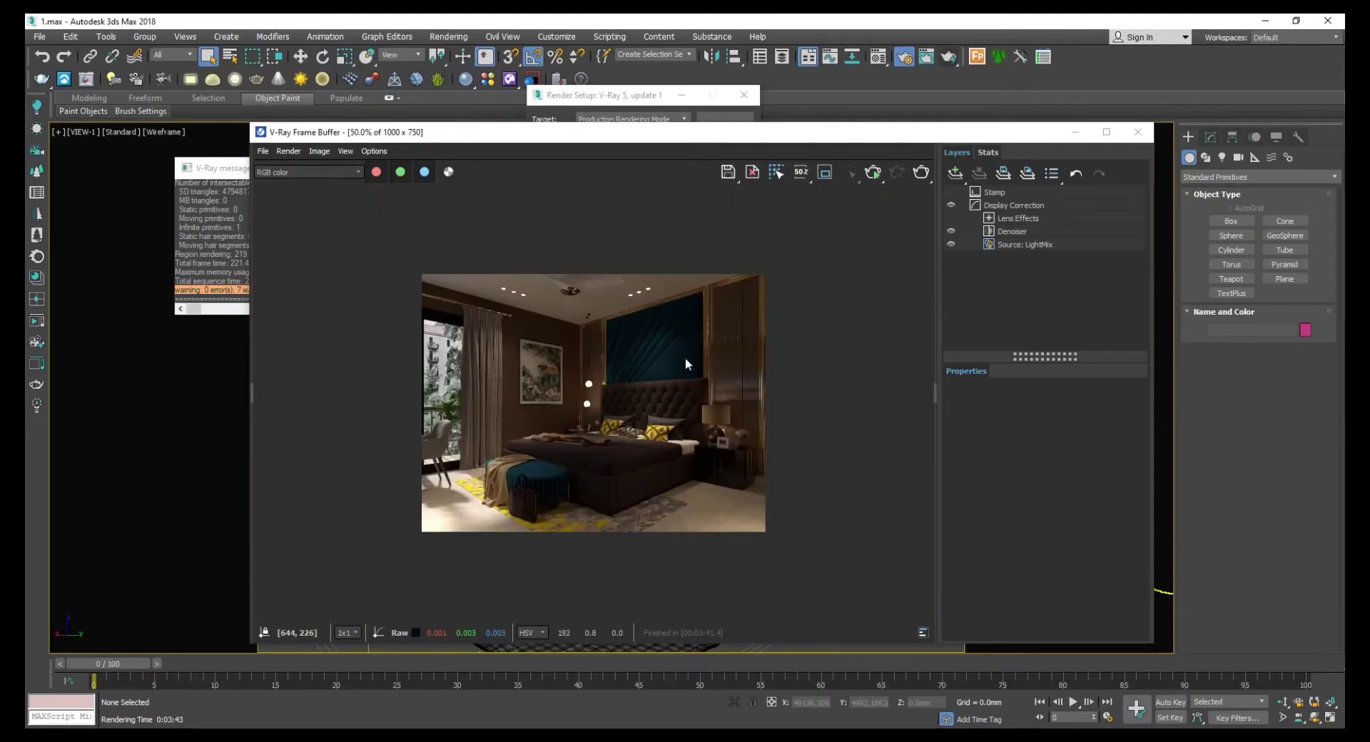
scroll(651, 378, "up", 3)
left_click(956, 174)
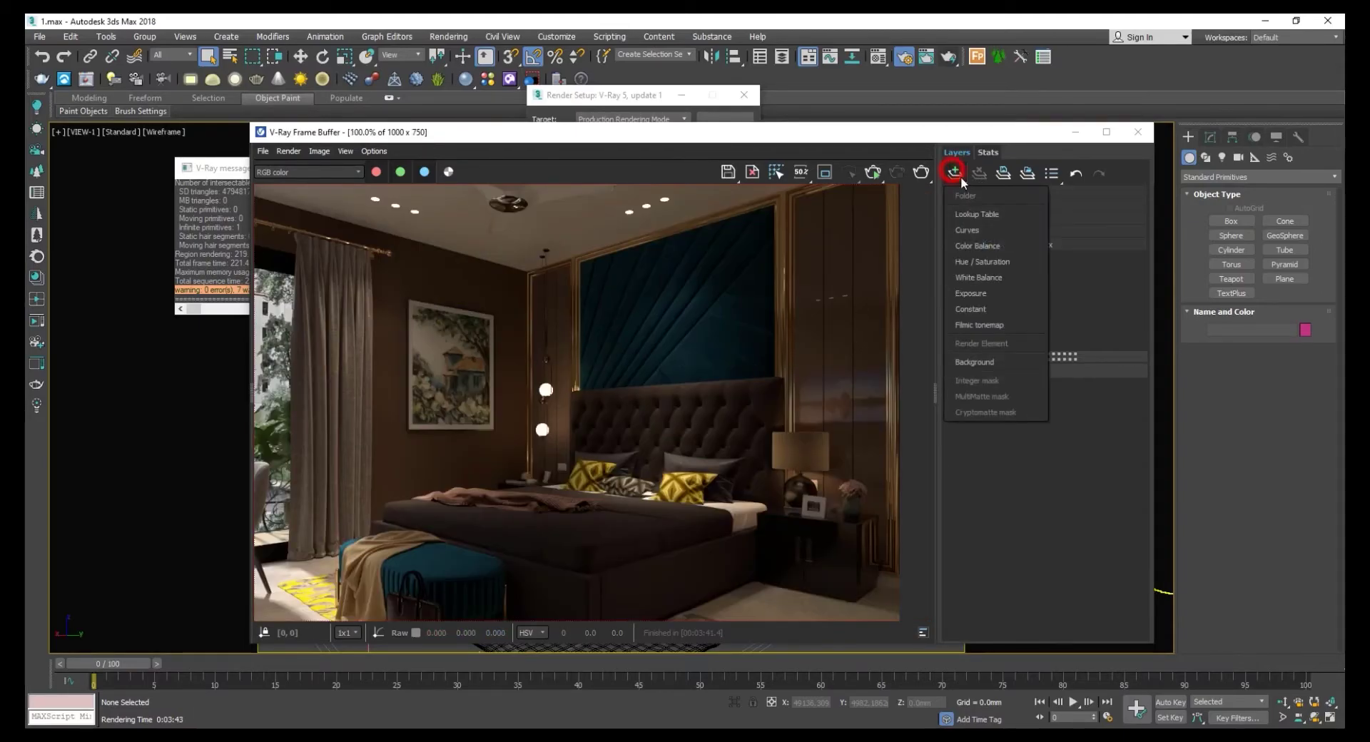
left_click(979, 293)
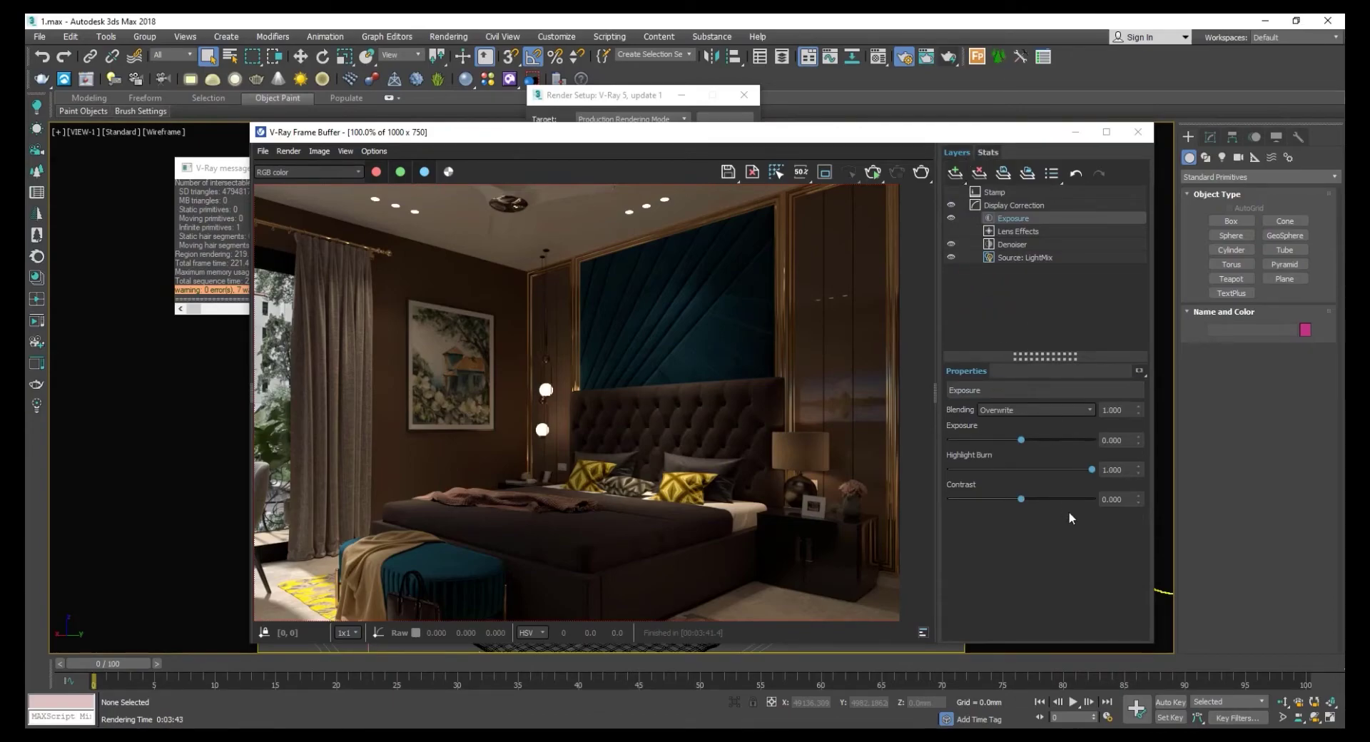
left_click_drag(1092, 470, 1025, 471)
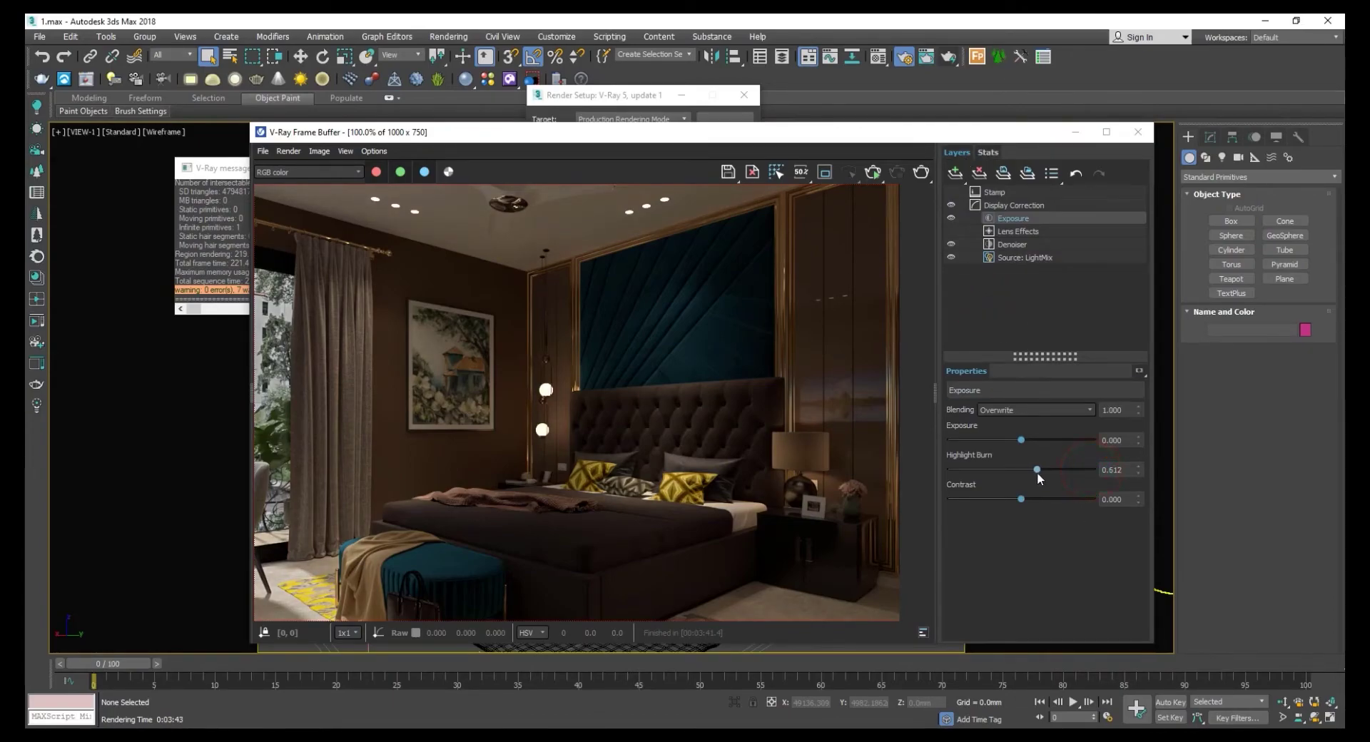
Add a Curves layer with a raised upper curve, plus a Hue / Saturation layer.
left_click(955, 174)
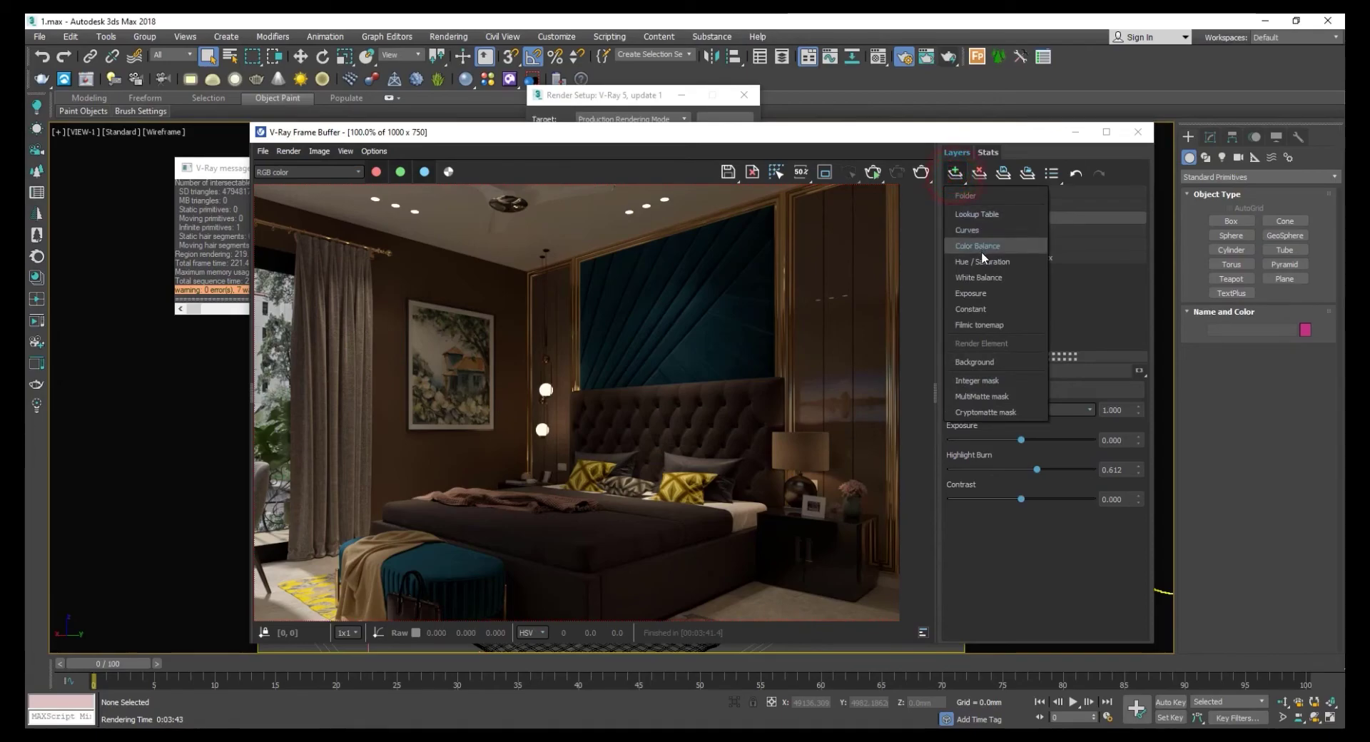
left_click(971, 230)
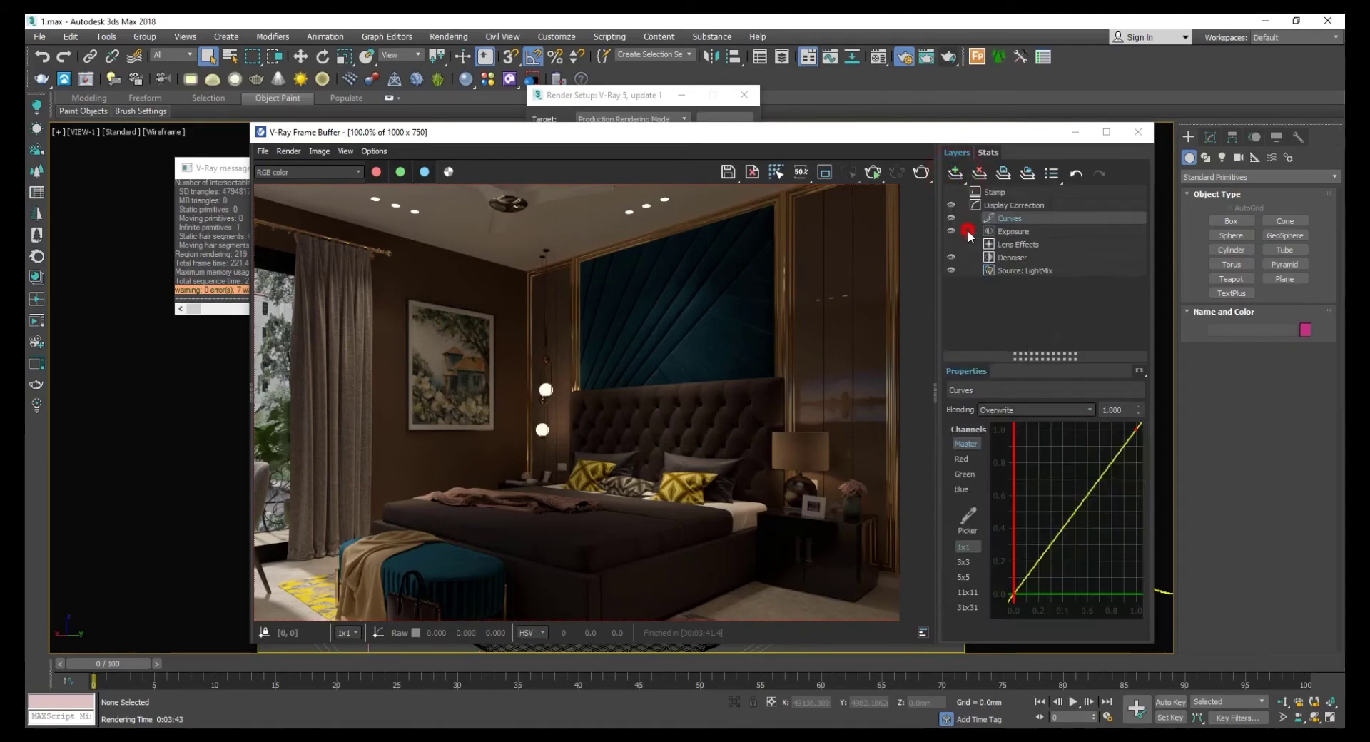
left_click(1130, 439)
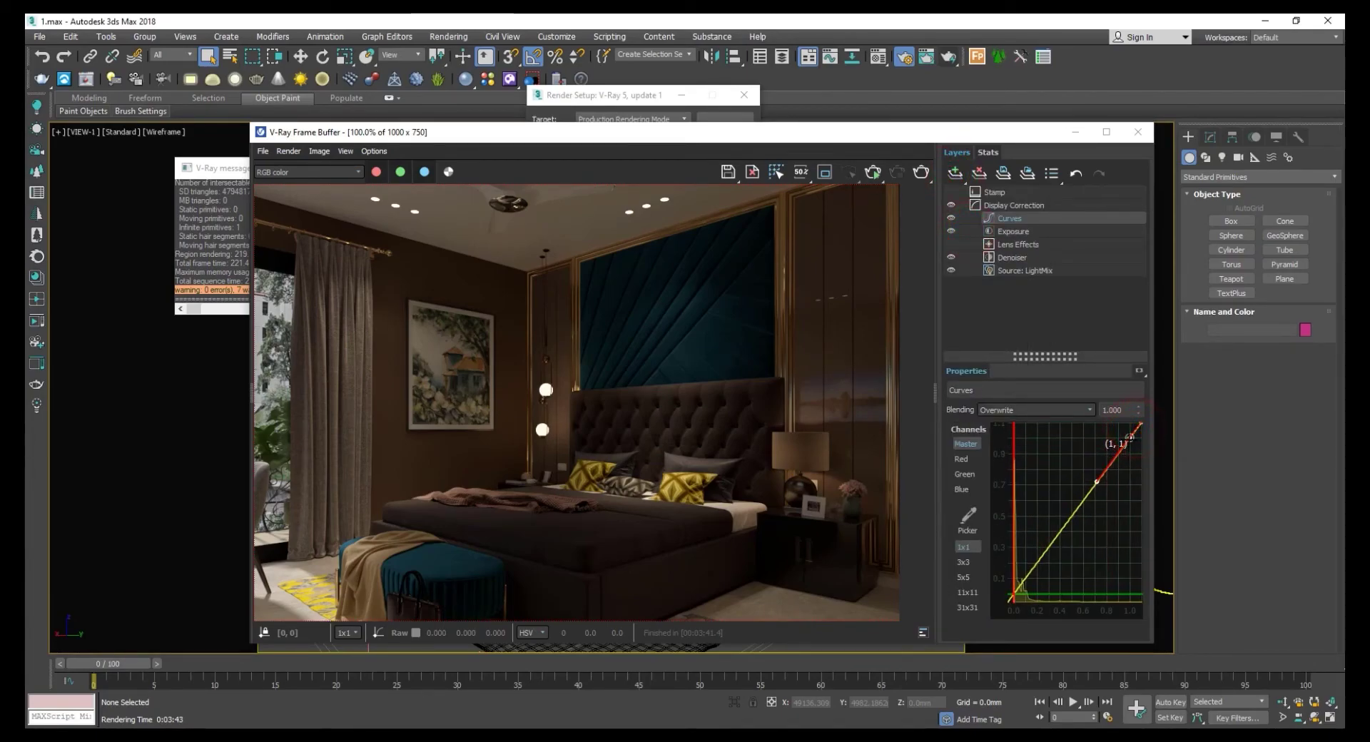
scroll(1129, 437, "up", 3)
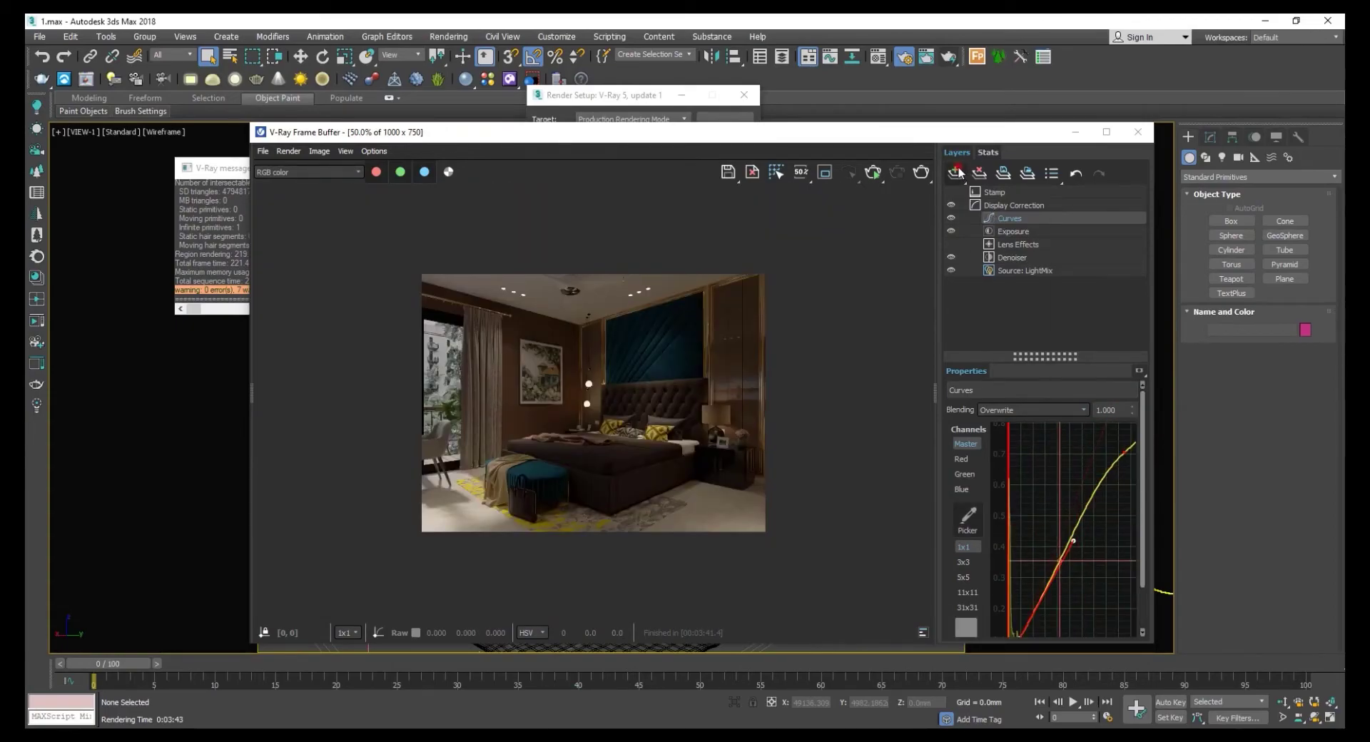
left_click(956, 172)
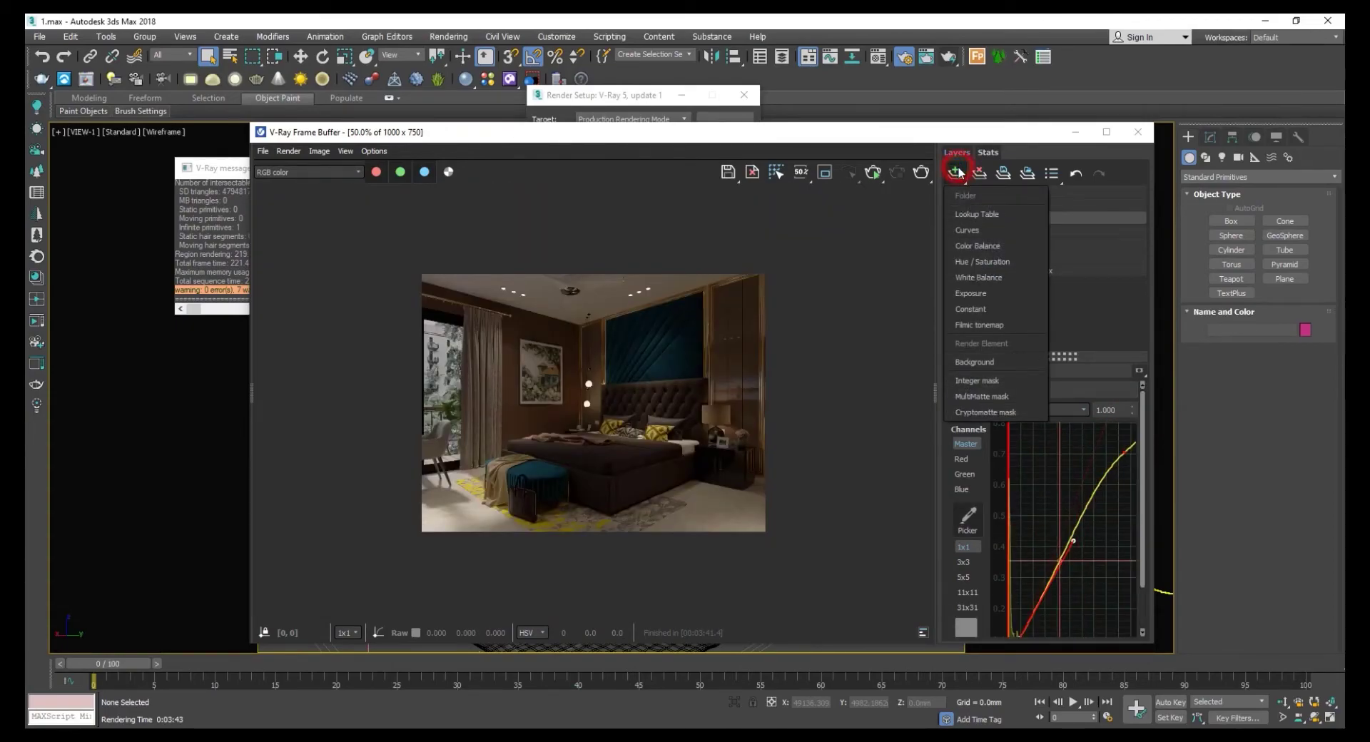
left_click(985, 261)
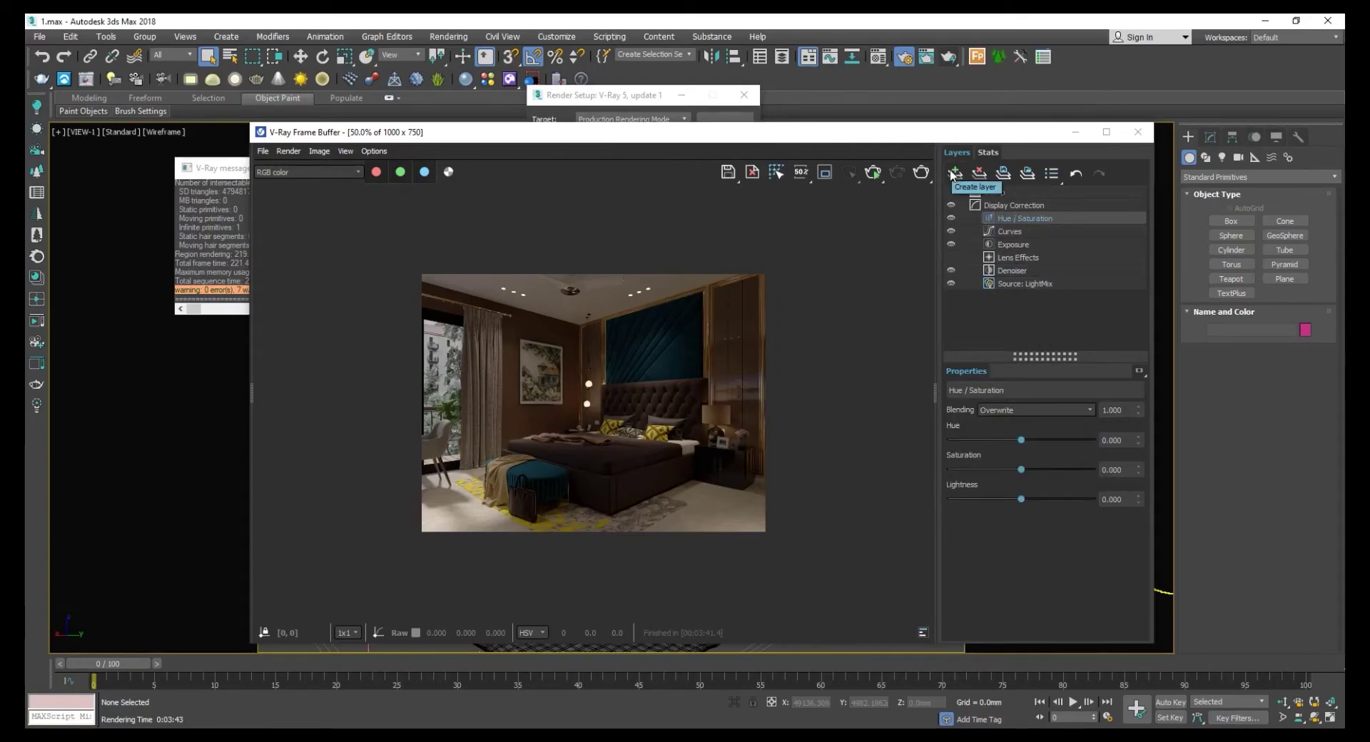
left_click(951, 173)
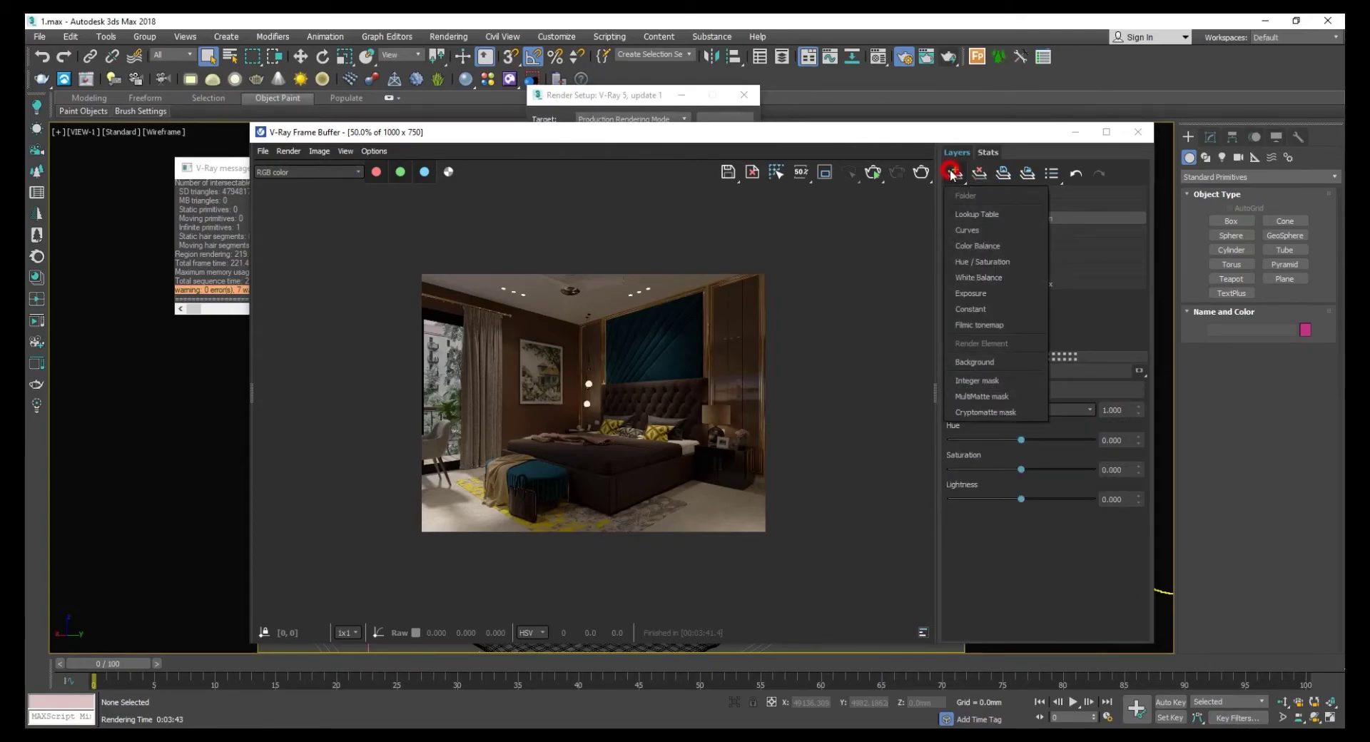
Add a Cryptomatte mask layer and pick the headboard wall panel Plane007 into it.
left_click(1008, 413)
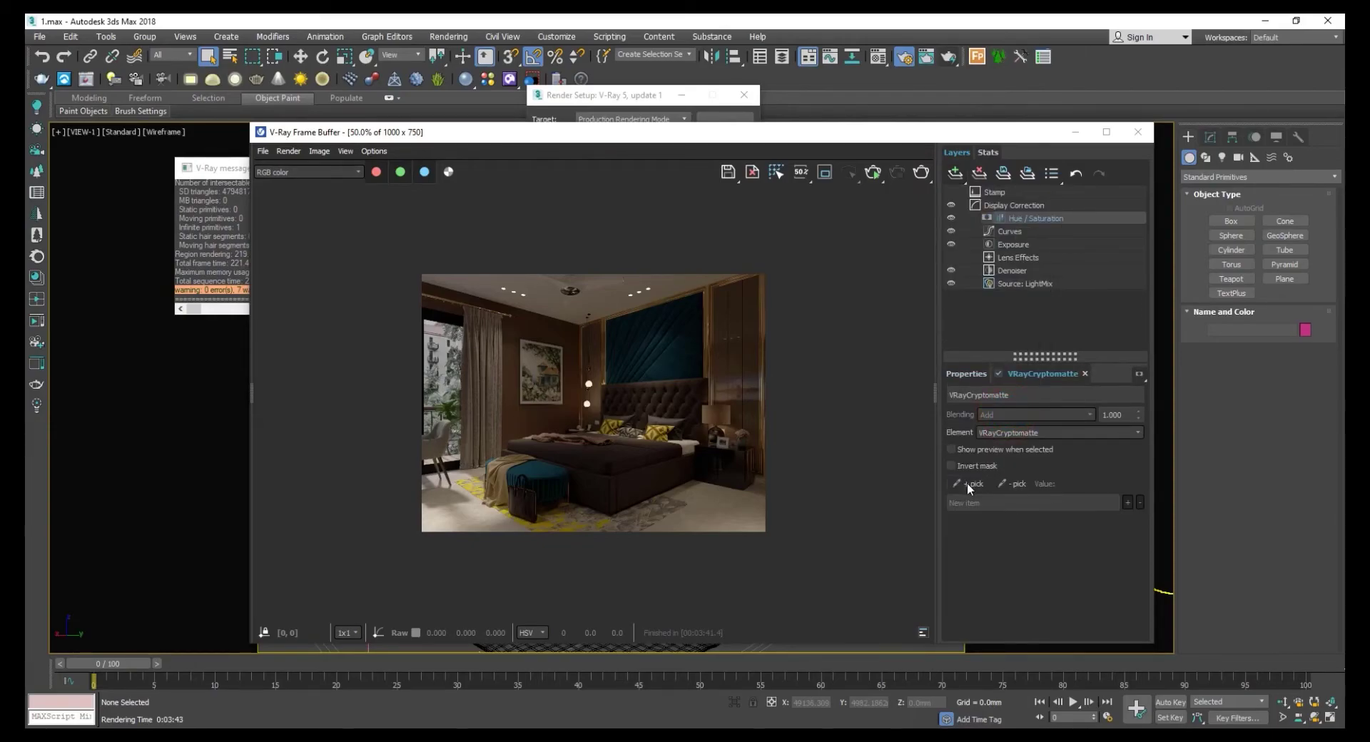
left_click(969, 487)
left_click(668, 343)
scroll(668, 344, "up", 1)
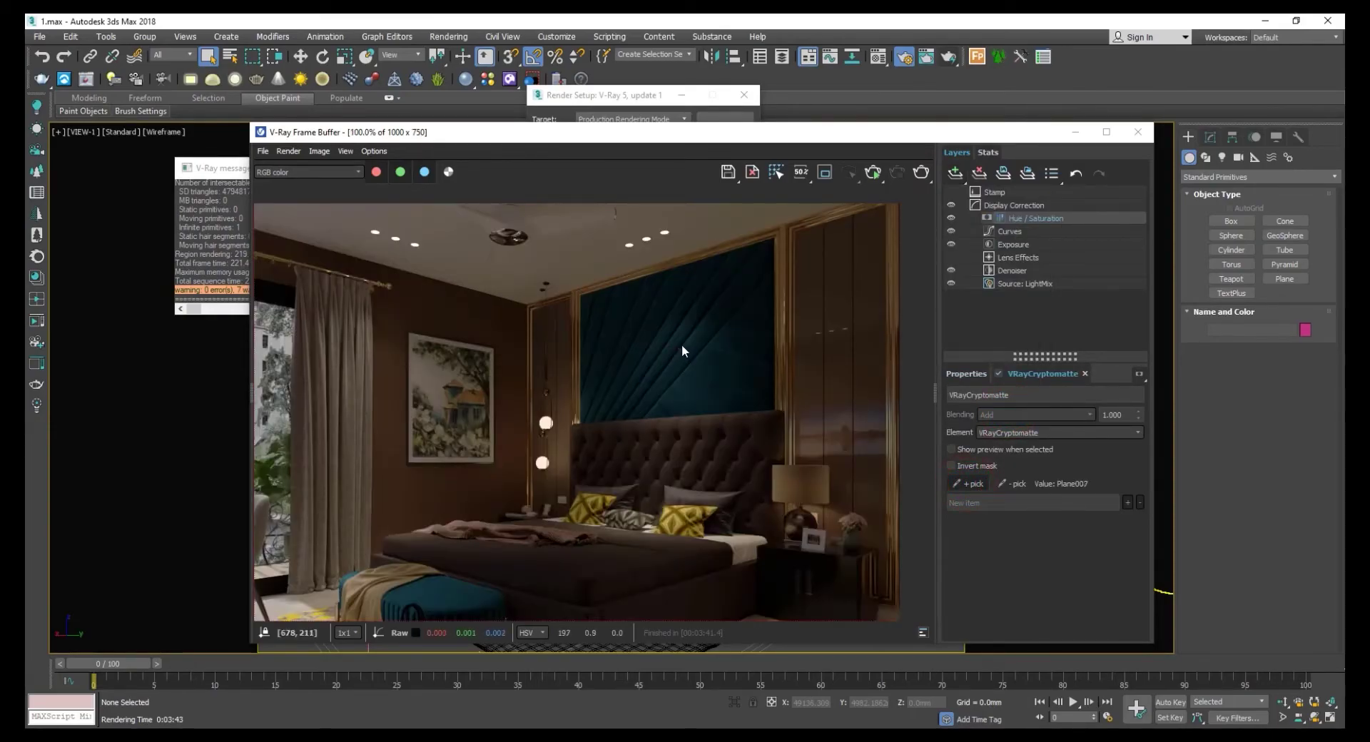
left_click(683, 334)
left_click(1029, 217)
left_click(1031, 375)
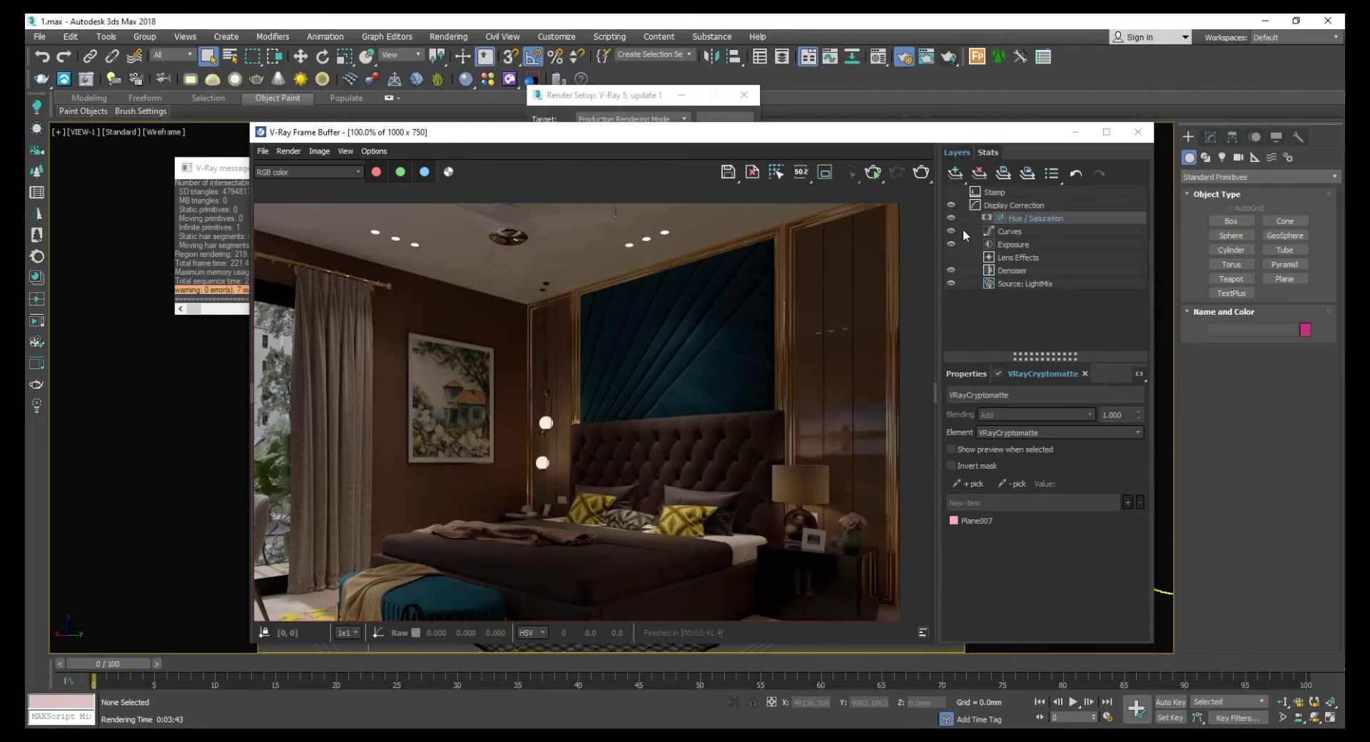
Try a slight Hue shift on the Hue / Saturation layer, then reset it to zero.
left_click(975, 374)
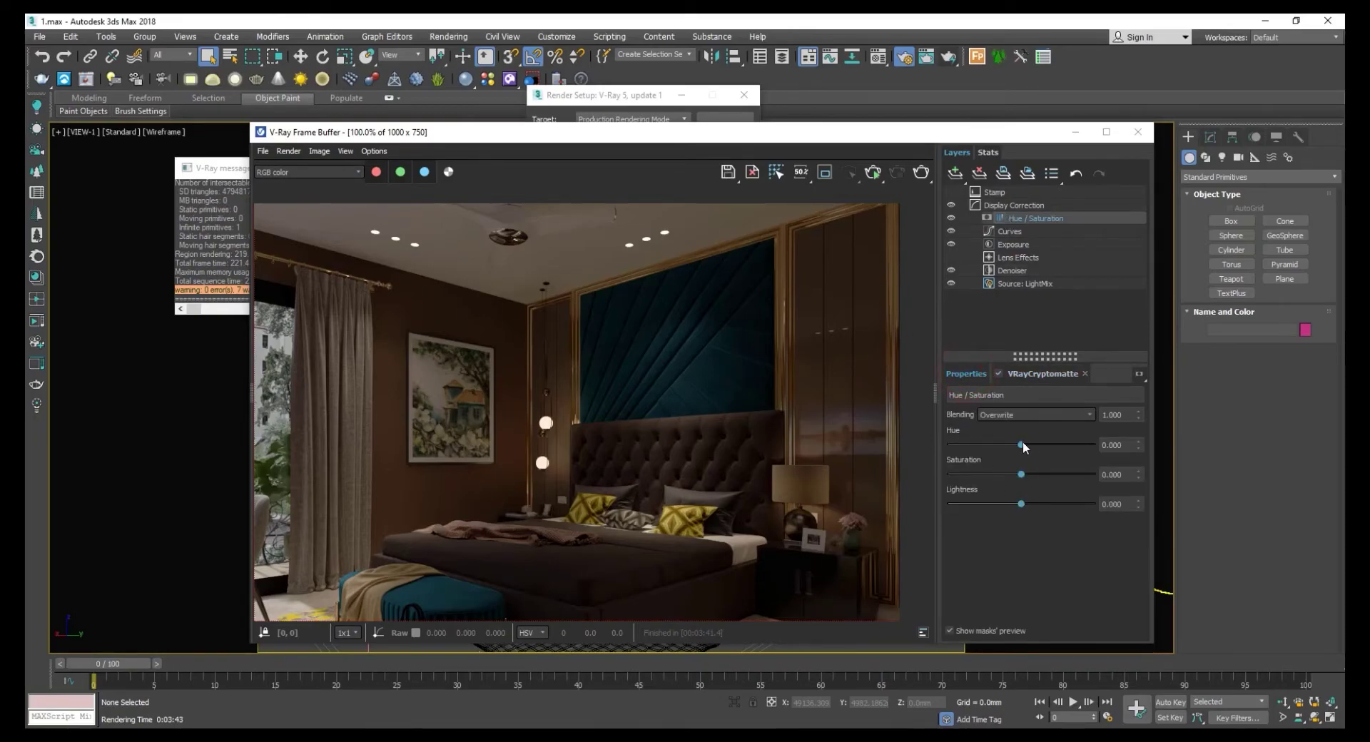
mouse_move(1020, 445)
left_mouse_down()
mouse_move(1047, 453)
mouse_move(990, 456)
mouse_move(1006, 458)
left_mouse_up()
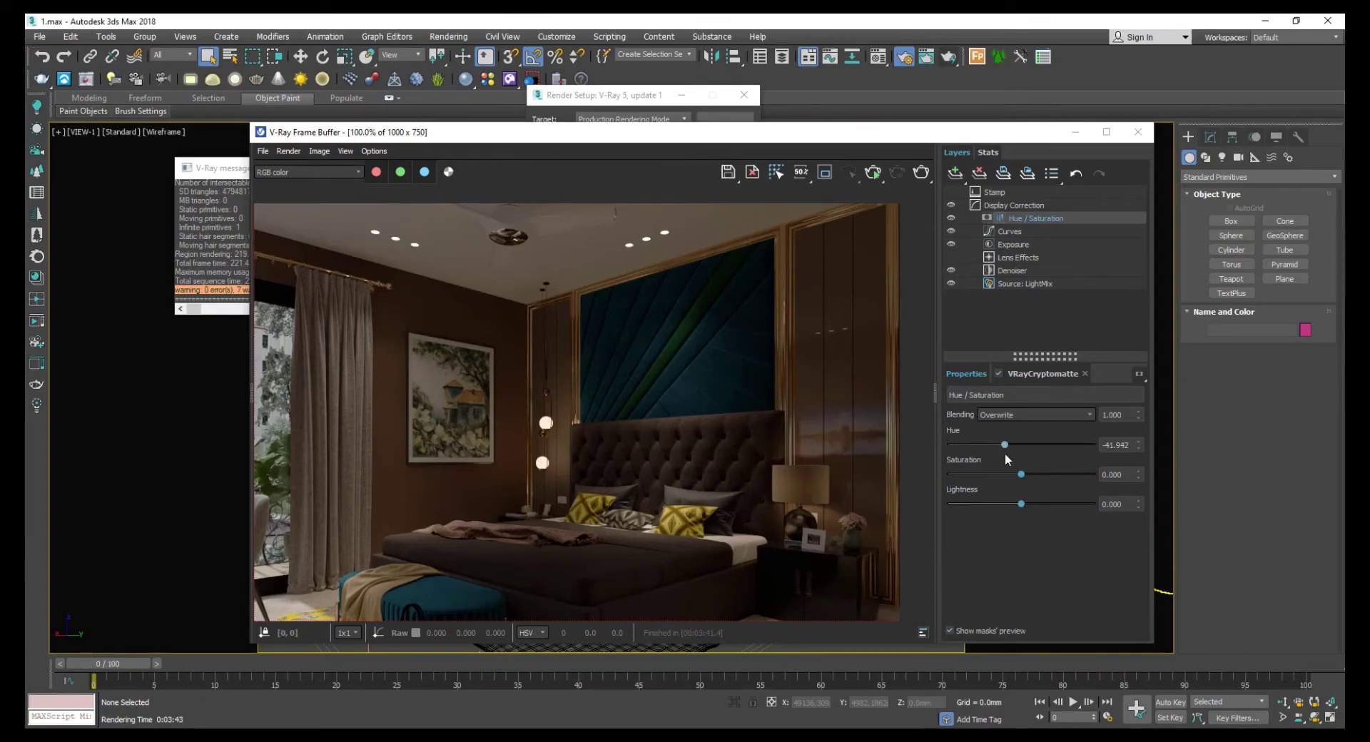
right_click(1132, 448)
left_click(1010, 231)
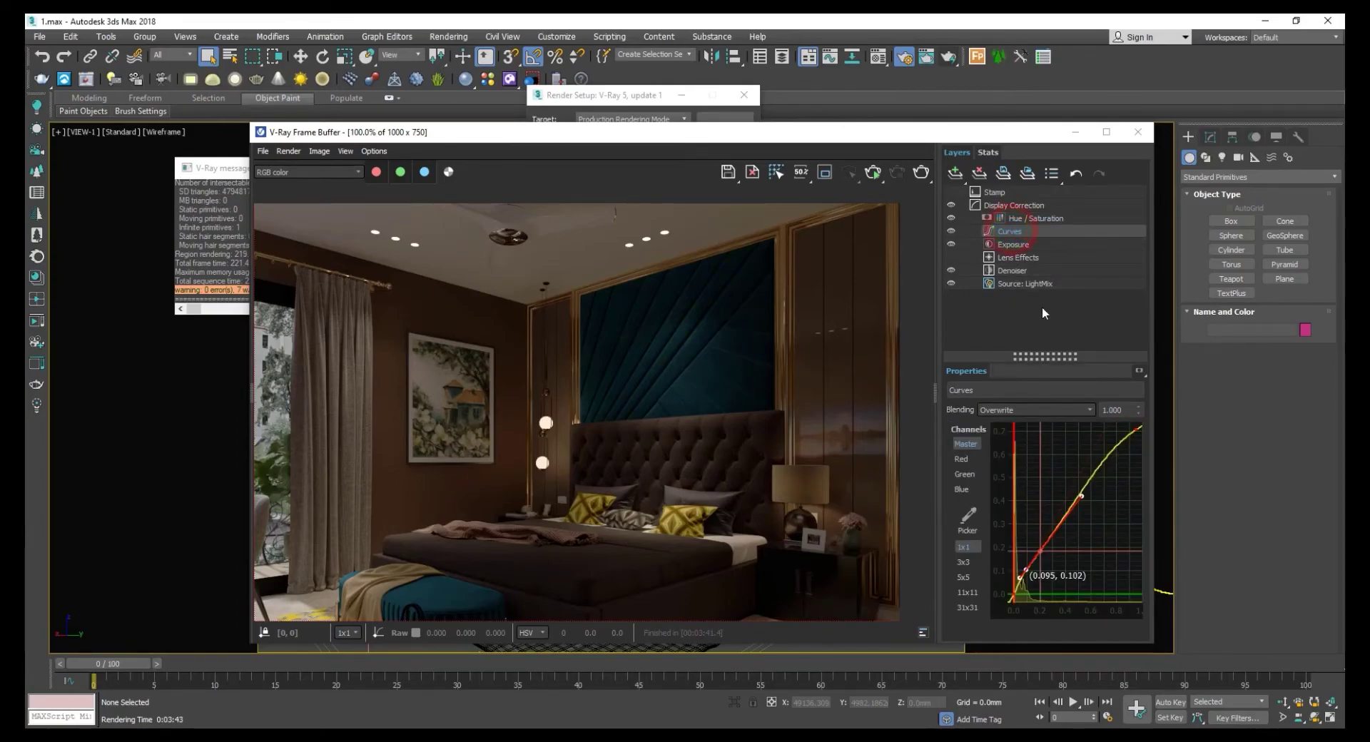
left_click(1028, 217)
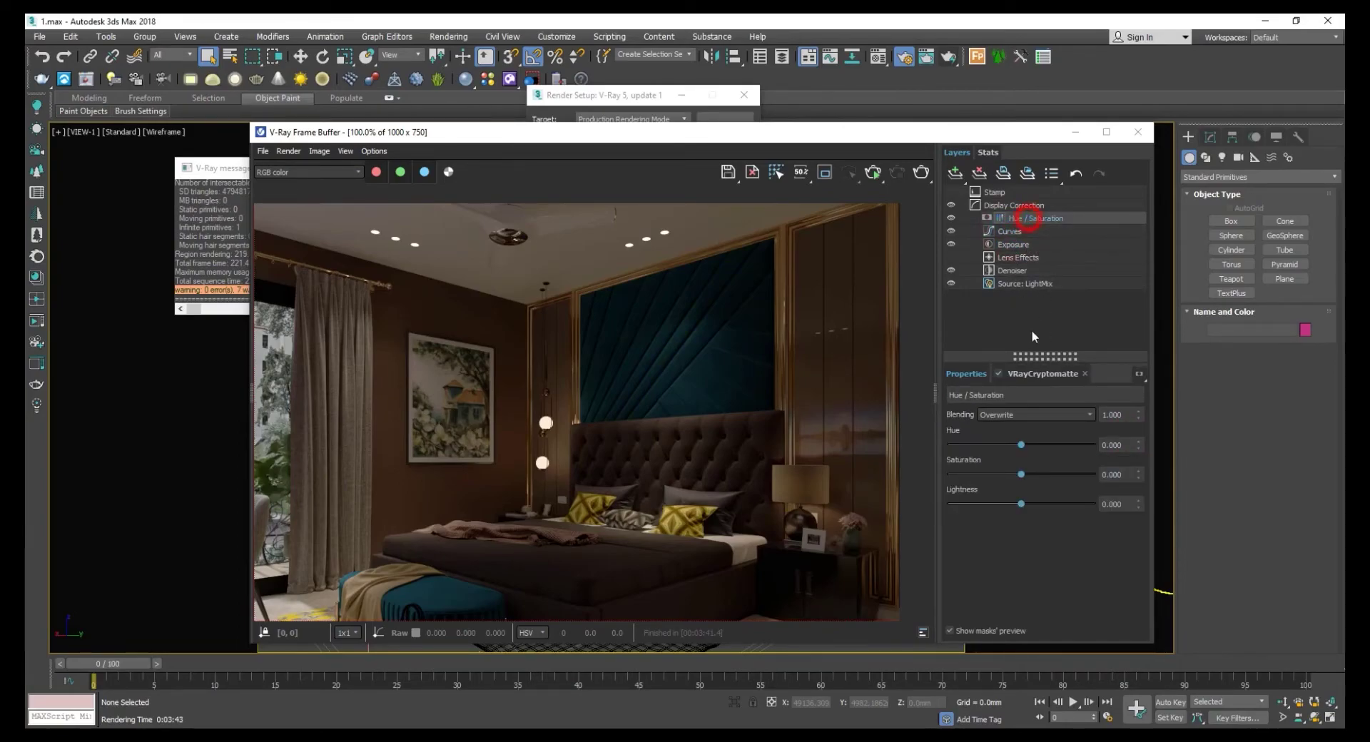
Pick the remaining headboard wall panels into the Cryptomatte mask list.
left_click(1031, 375)
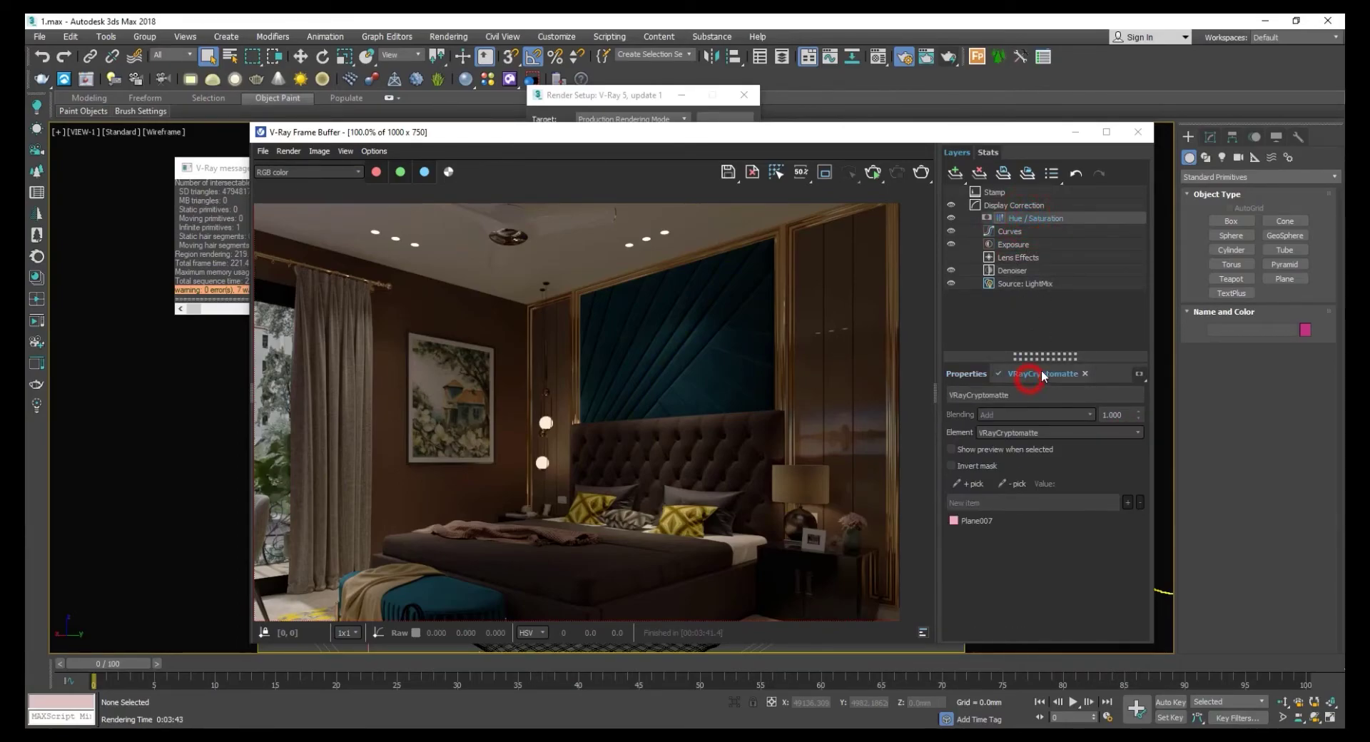
left_click(973, 485)
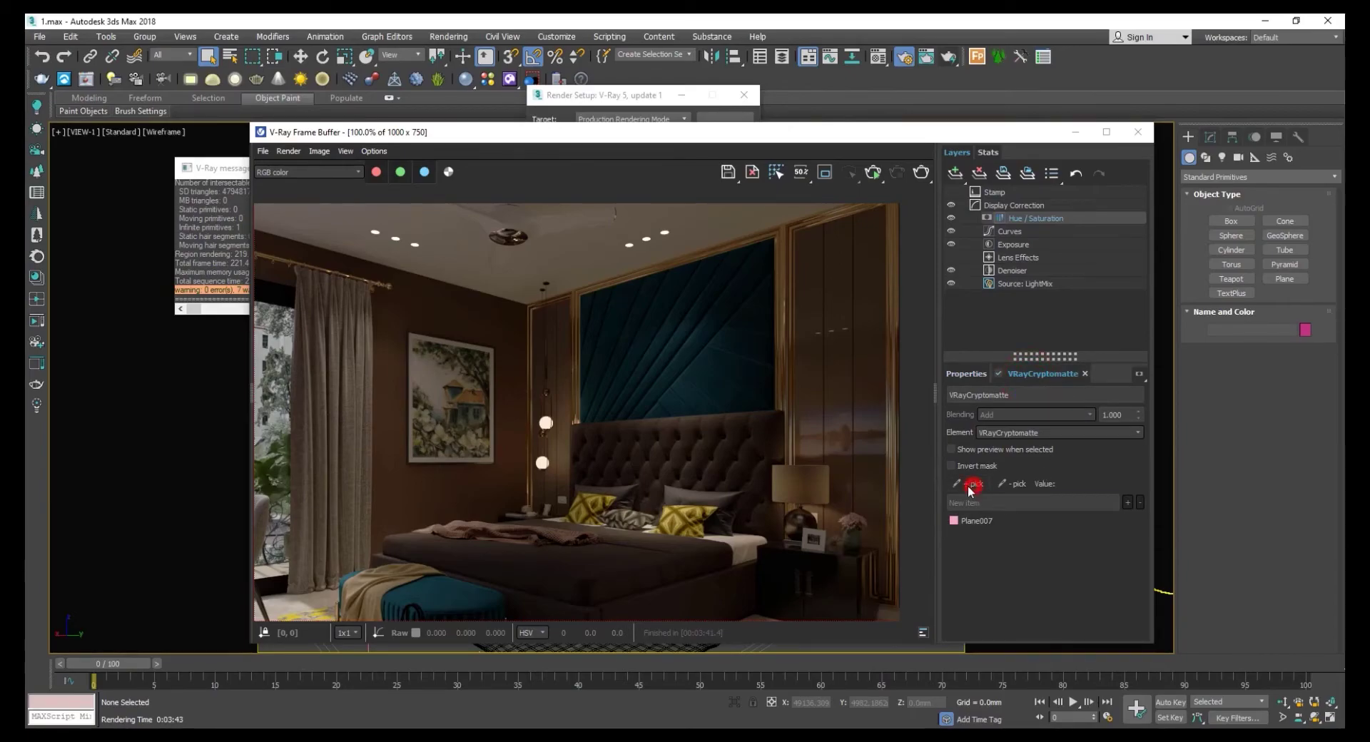
left_click(659, 412)
mouse_move(669, 404)
left_mouse_down()
mouse_move(718, 367)
mouse_move(758, 302)
mouse_move(585, 307)
mouse_move(728, 304)
left_mouse_up()
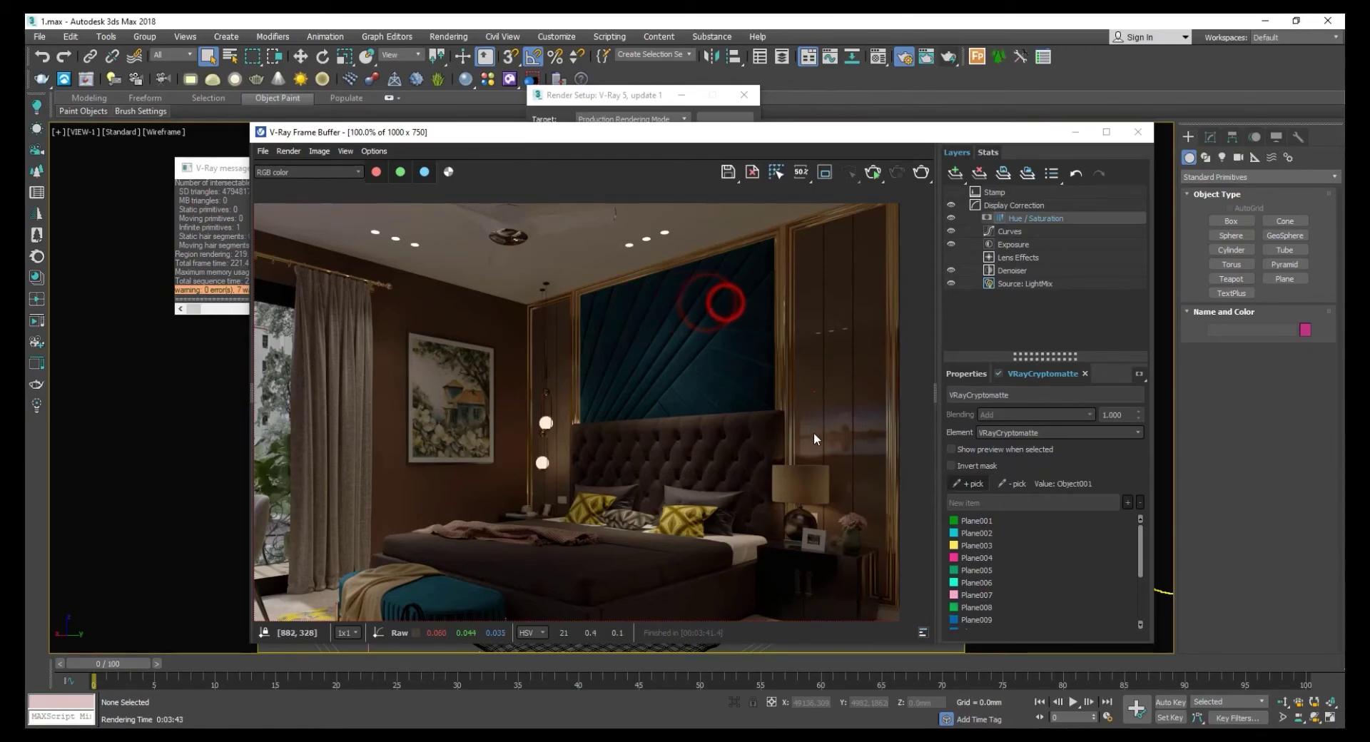
Drag the masked Hue to -180, then pan and zoom the render to 200% on the ottoman.
left_click(958, 376)
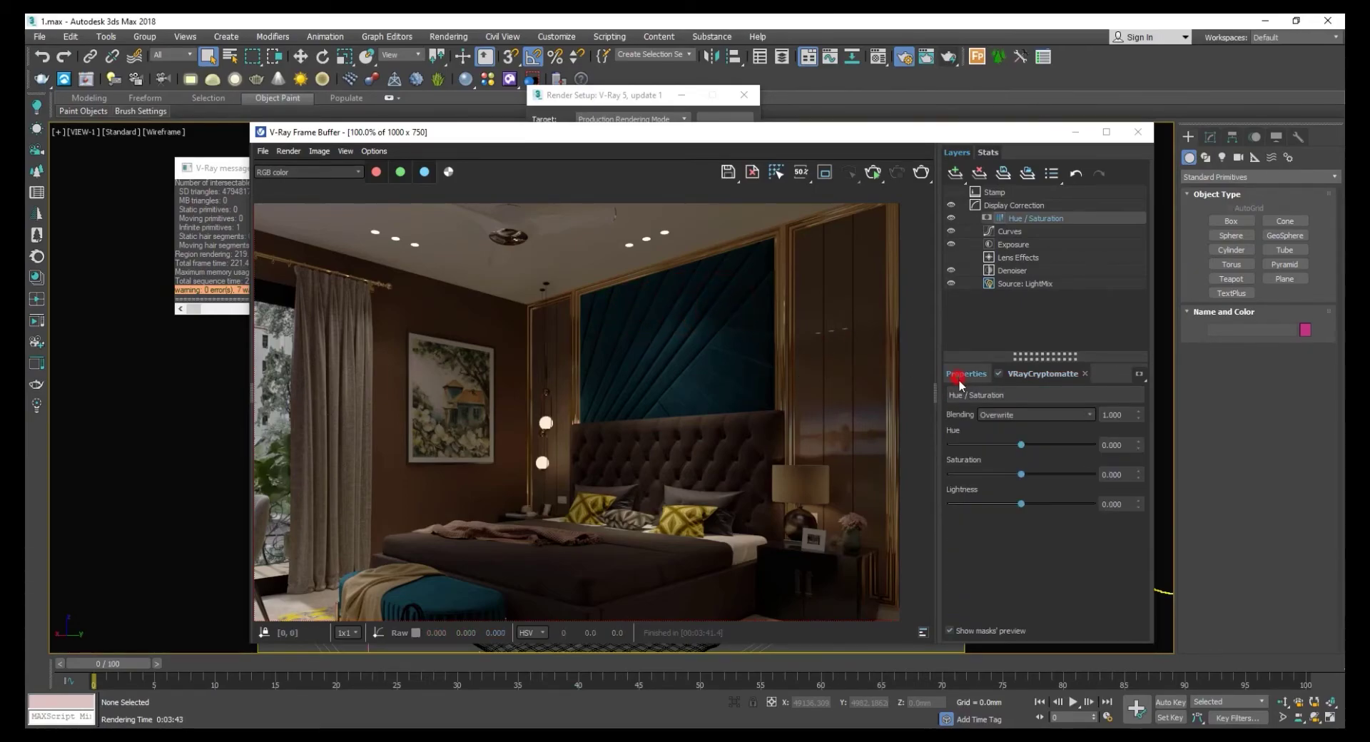
left_click_drag(1021, 444, 945, 456)
scroll(692, 365, "up", 5)
scroll(692, 365, "down", 4)
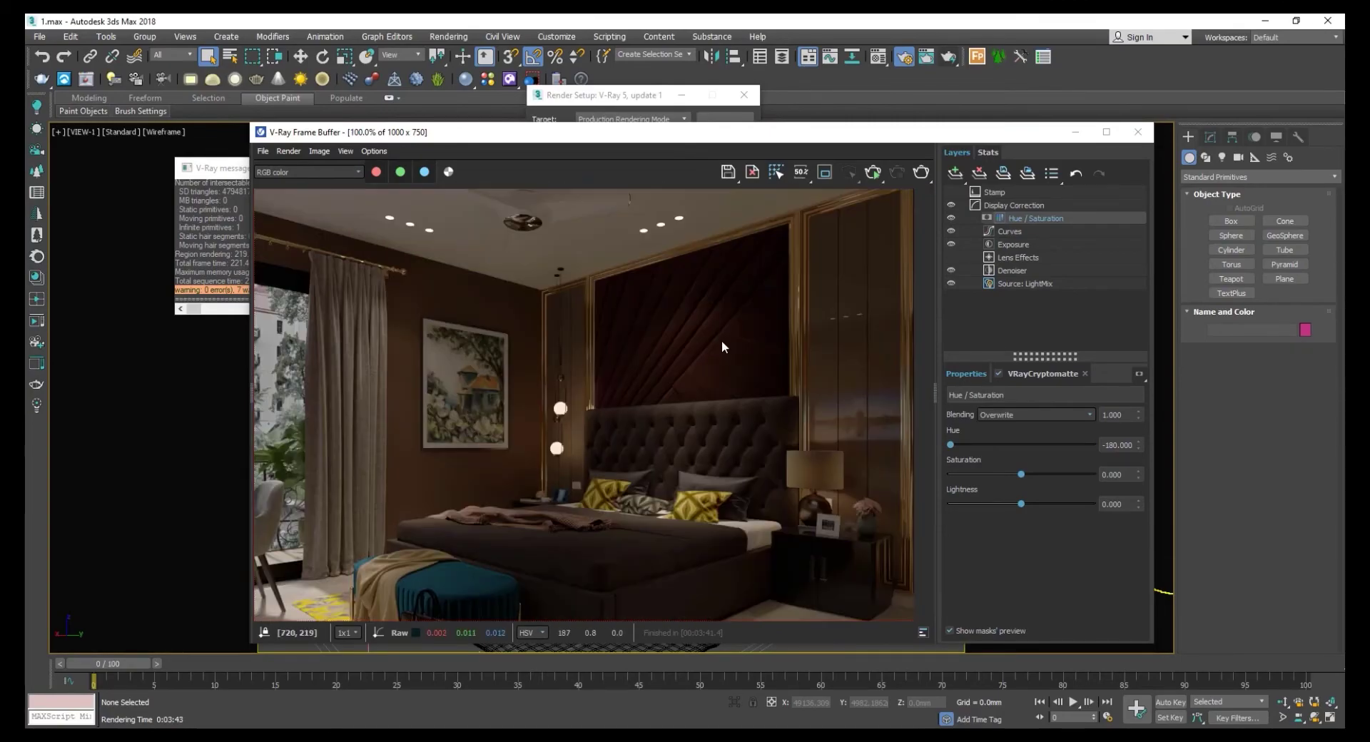
middle_click_drag(695, 426, 829, 355)
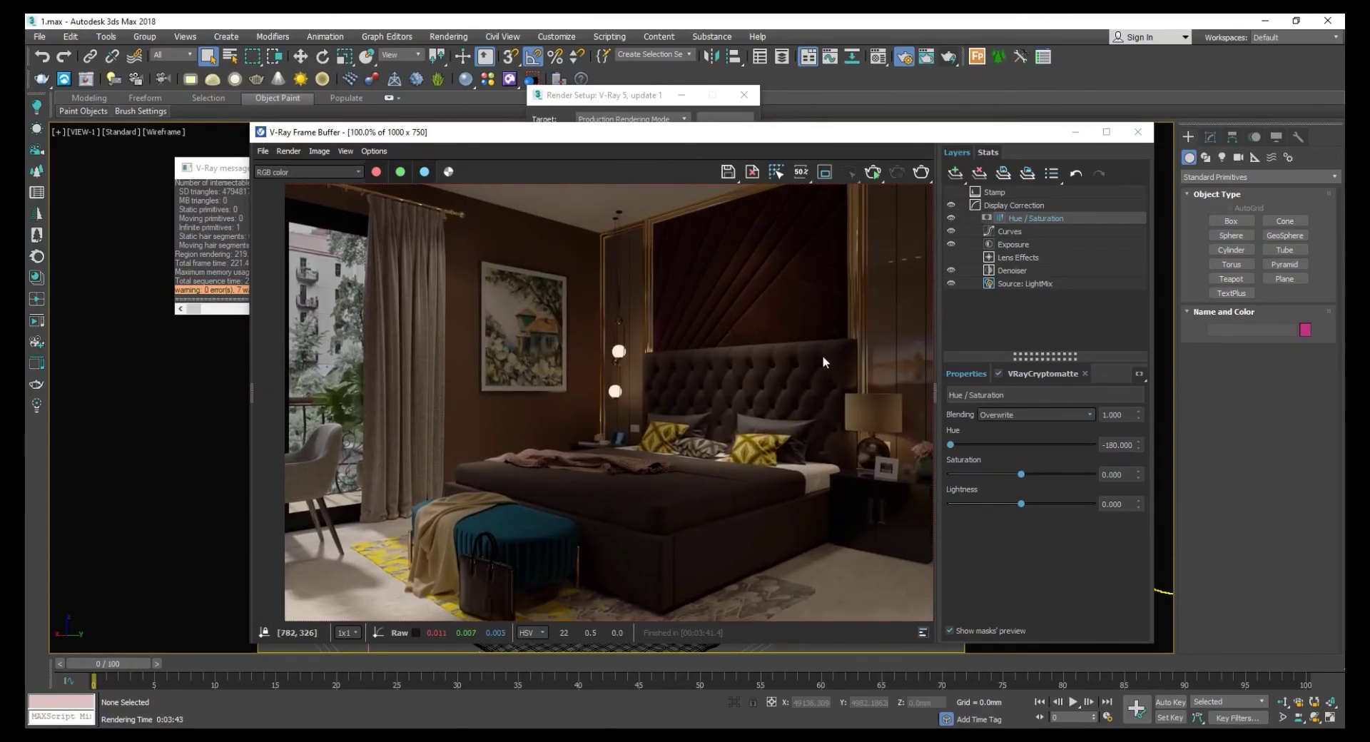
middle_click_drag(763, 509, 721, 464)
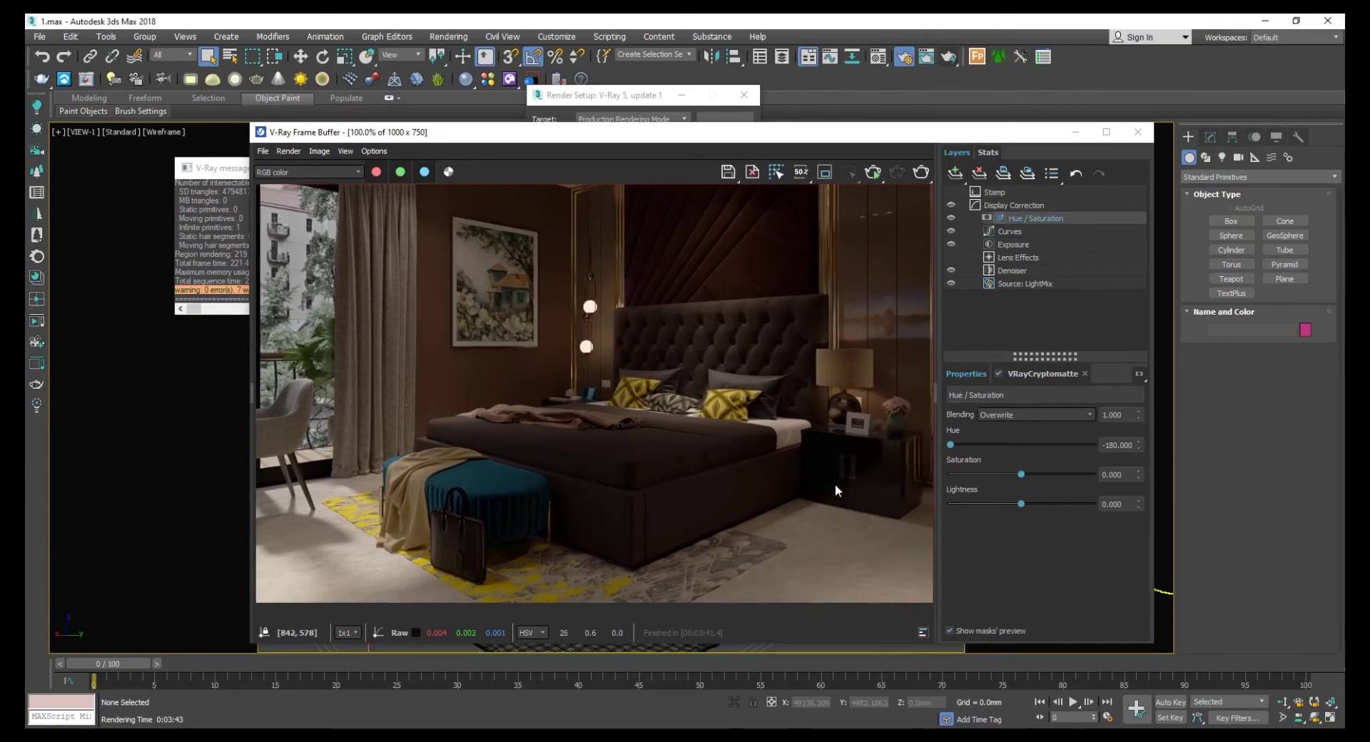
scroll(540, 453, "up", 2)
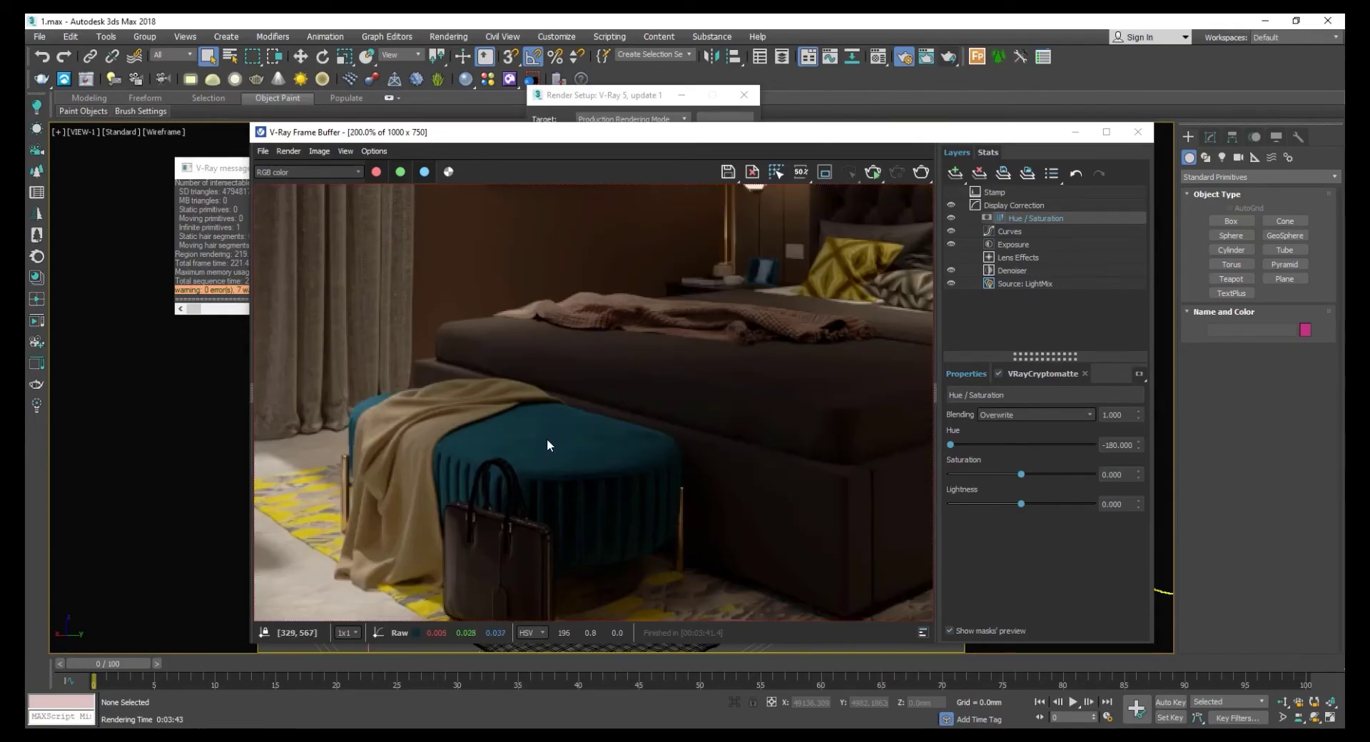
Delete an unwanted Curves layer and add an Exposure correction layer instead.
left_click(953, 175)
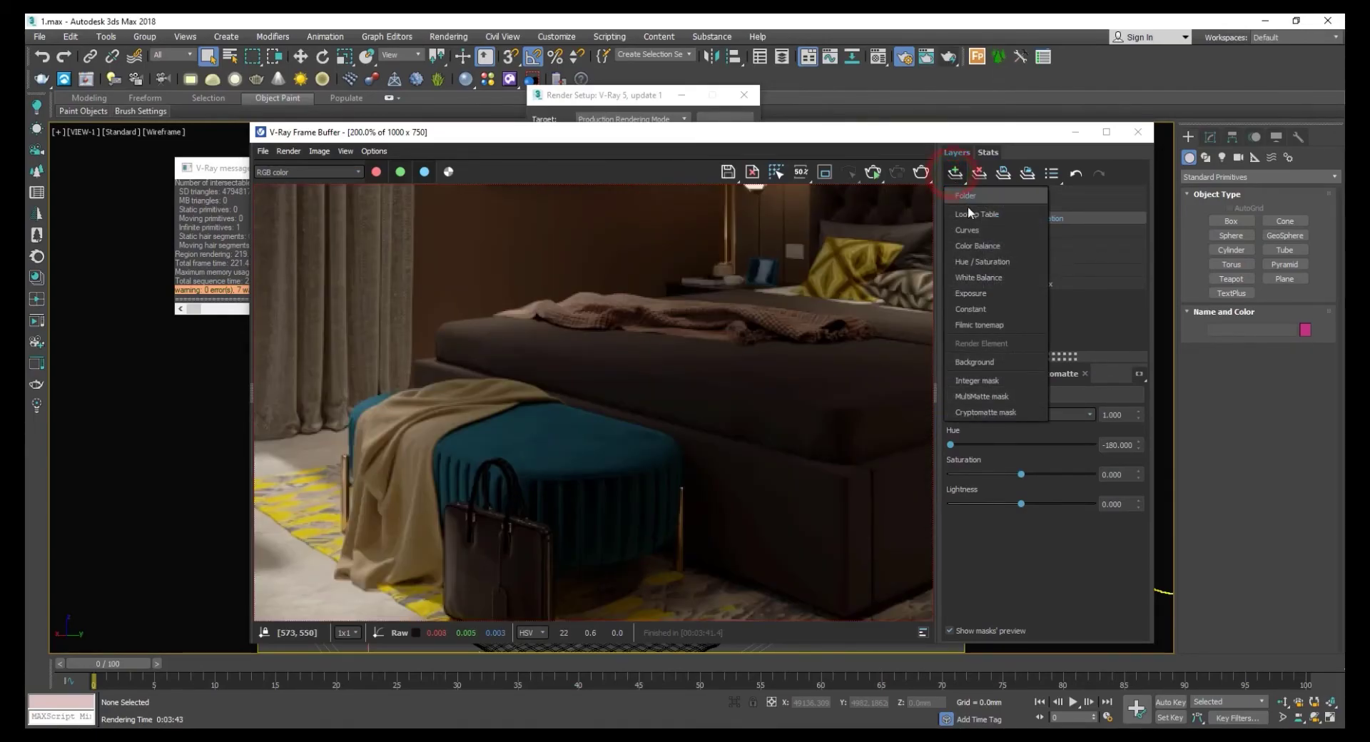
left_click(987, 232)
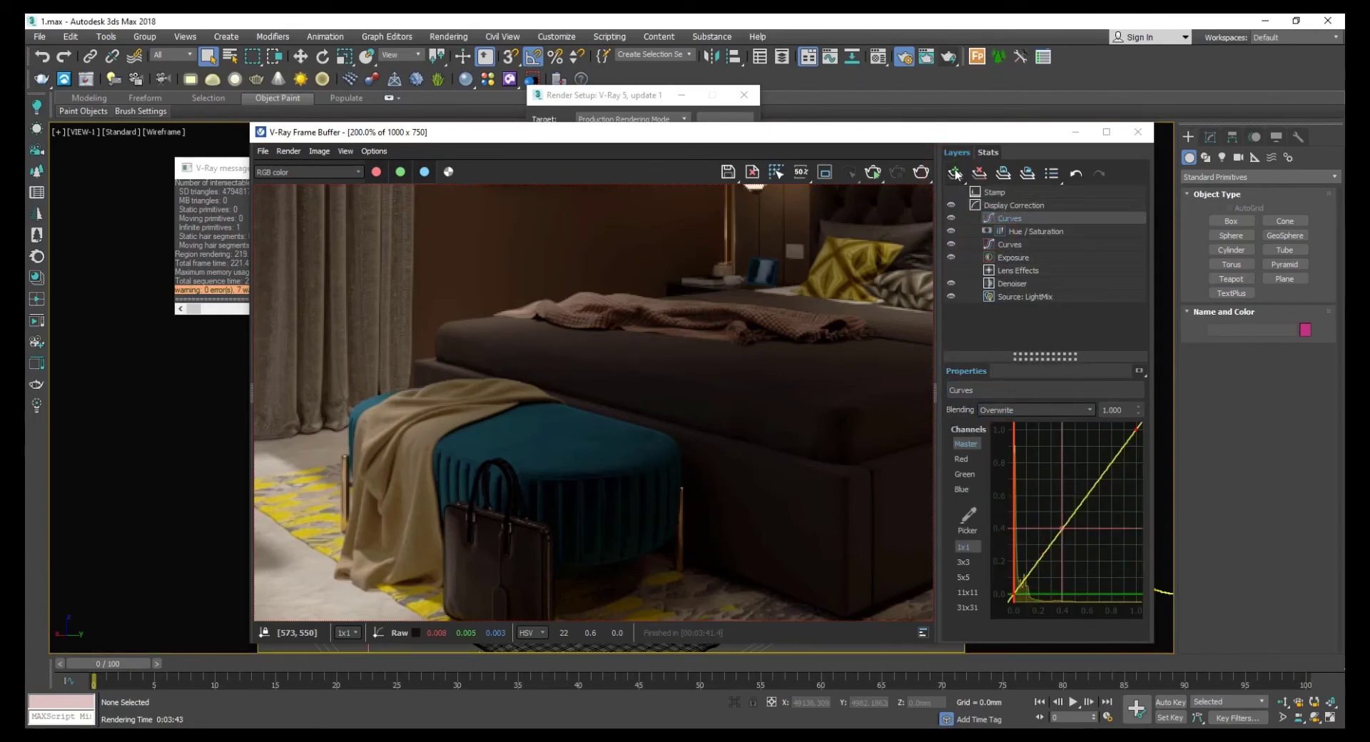
right_click(1001, 219)
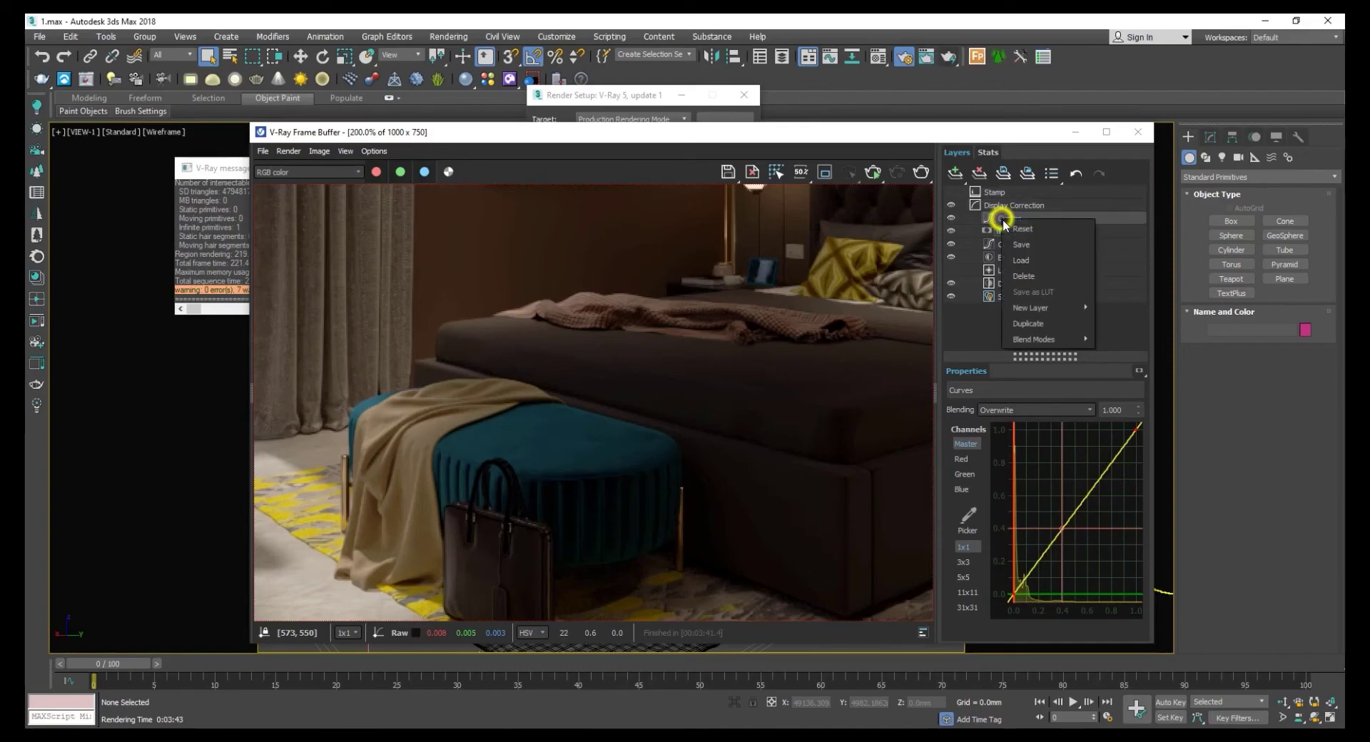
left_click(1024, 275)
left_click(954, 173)
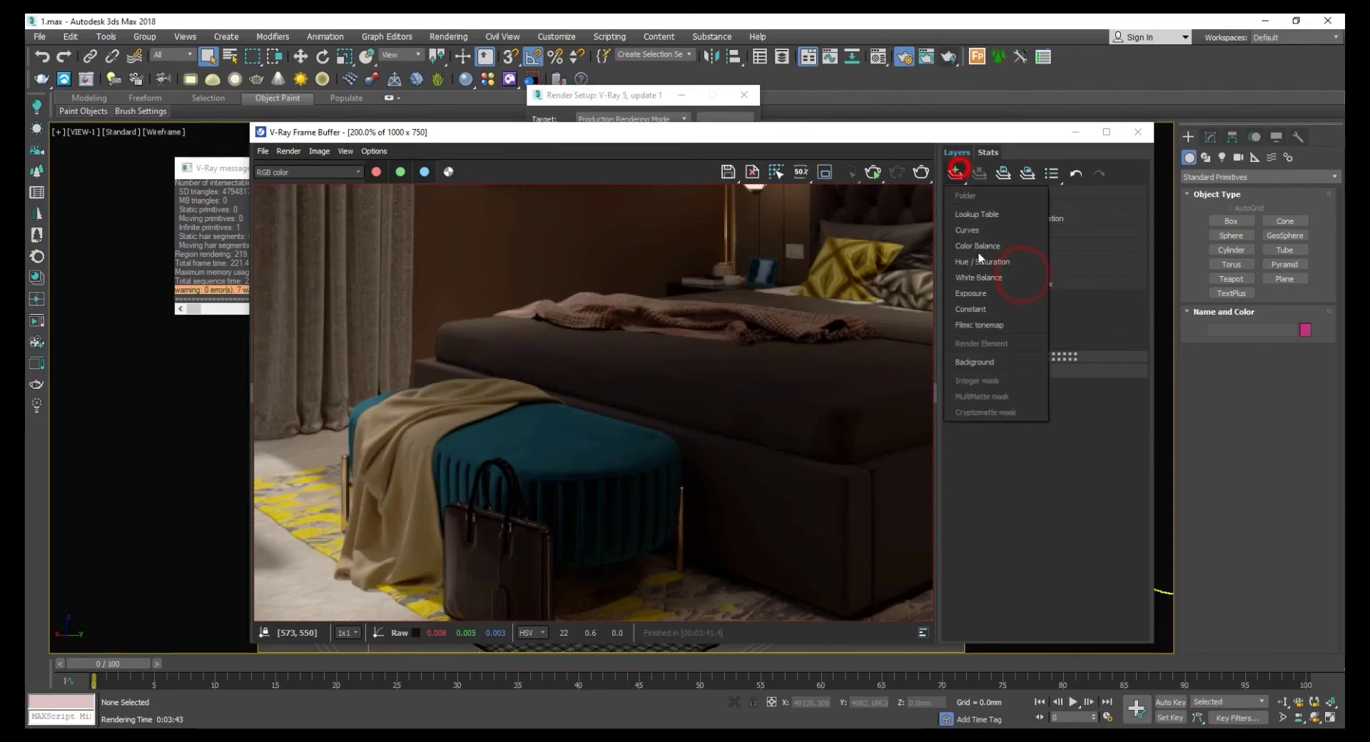
left_click(984, 294)
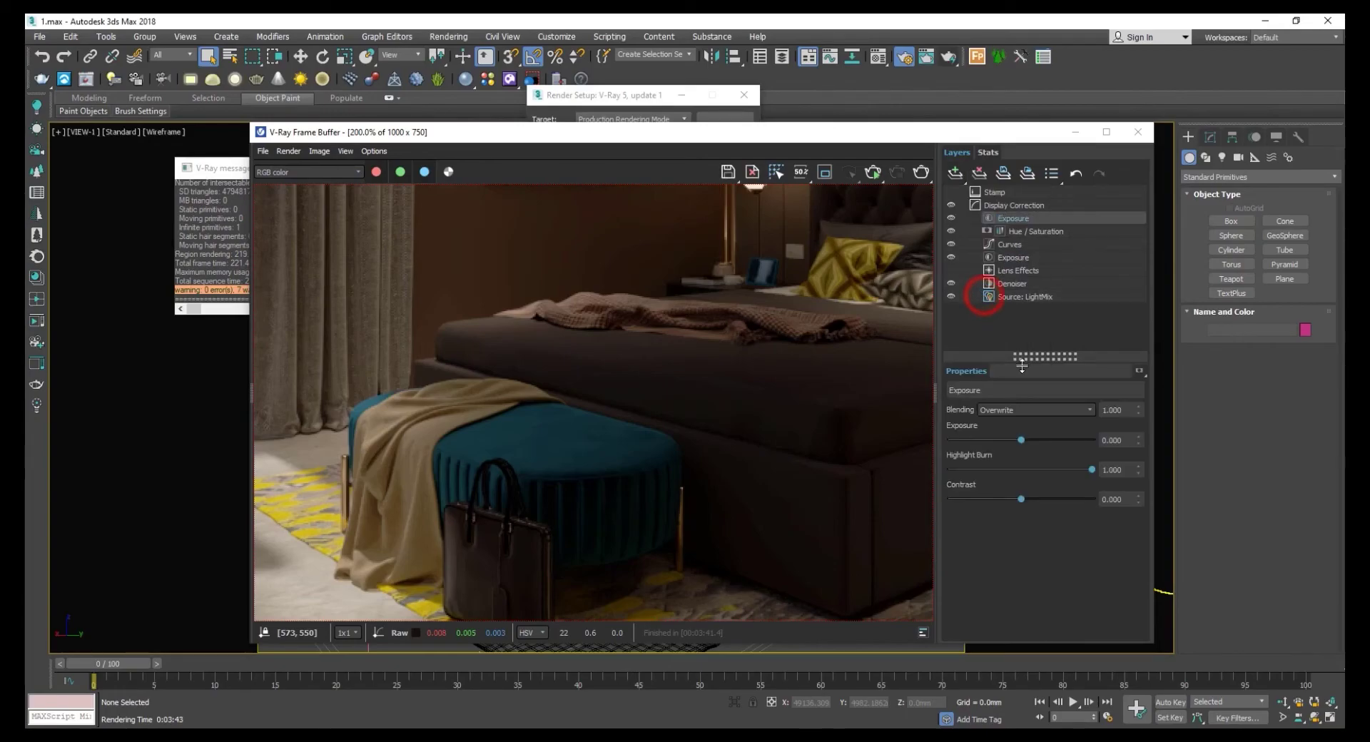
Mask the Exposure layer with a Cryptomatte mask containing only the teal ottoman.
left_click(955, 173)
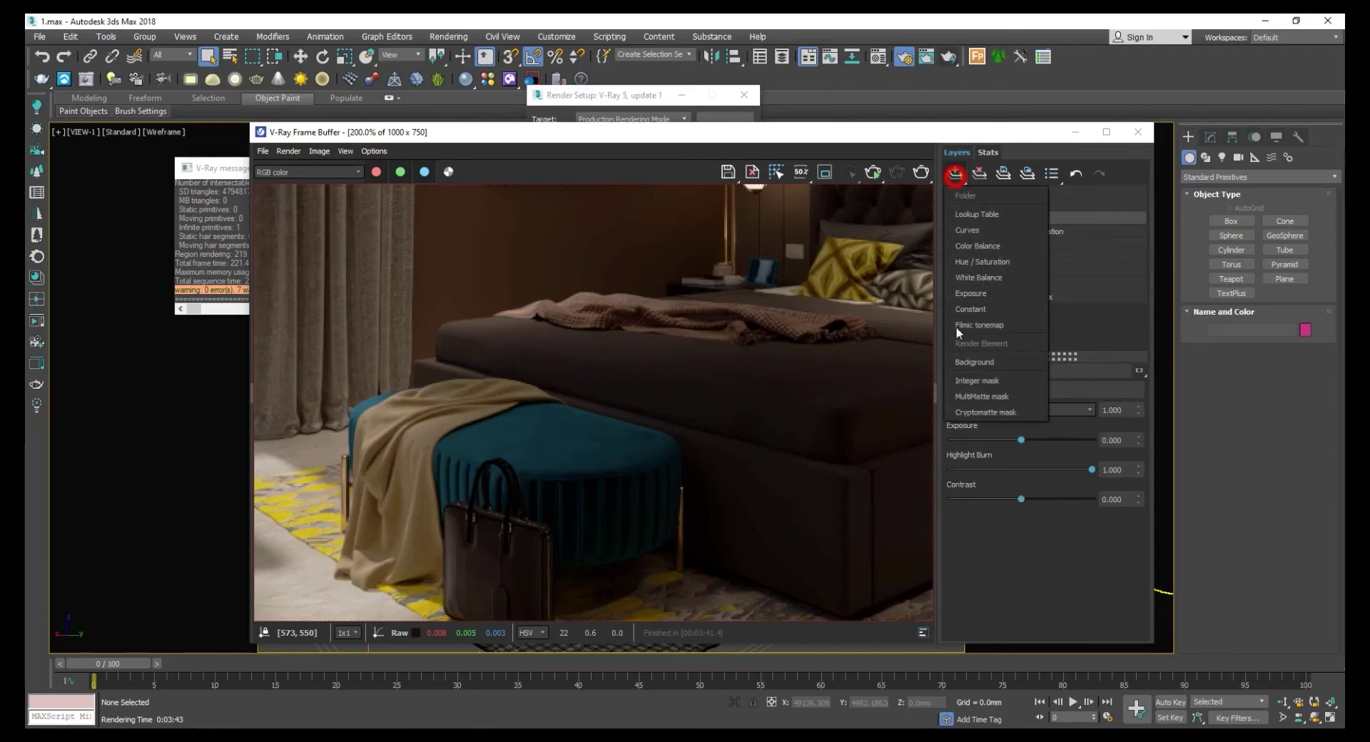
left_click(974, 411)
left_click(975, 484)
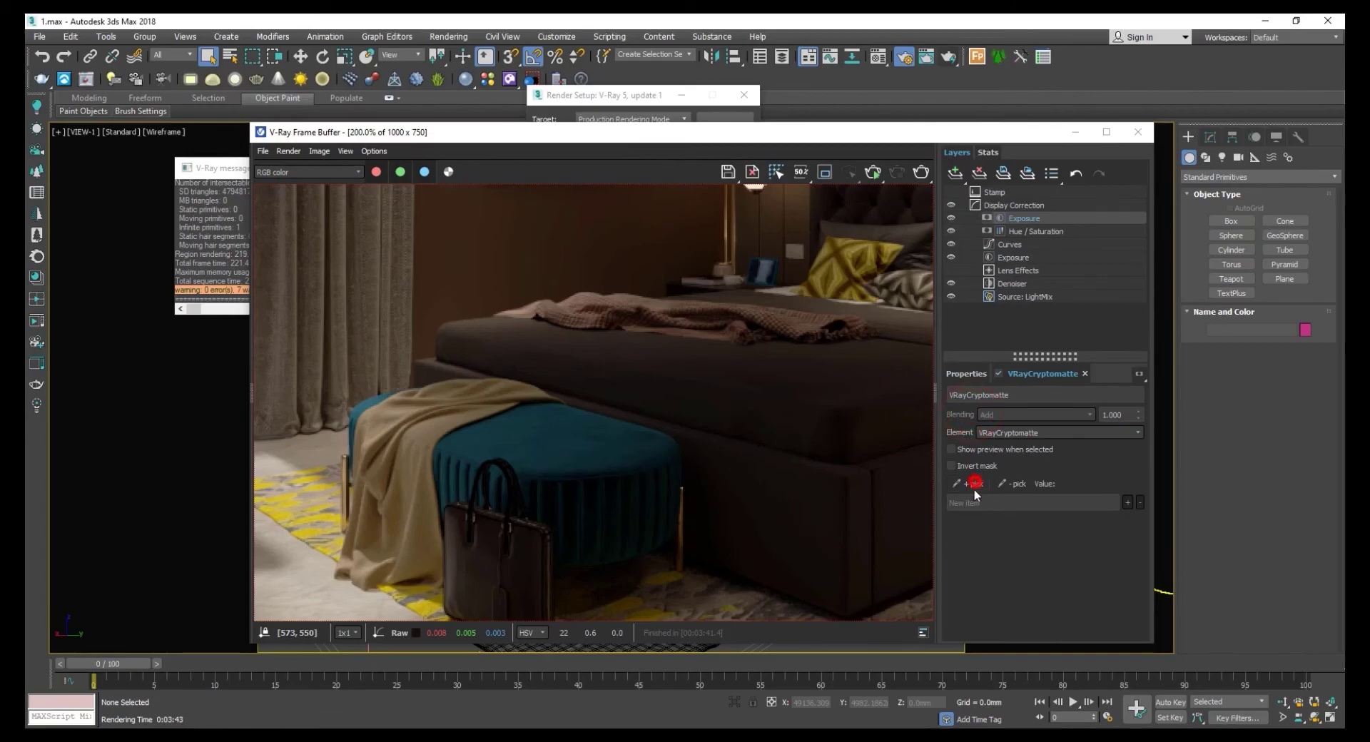
left_click(601, 454)
left_click(554, 443)
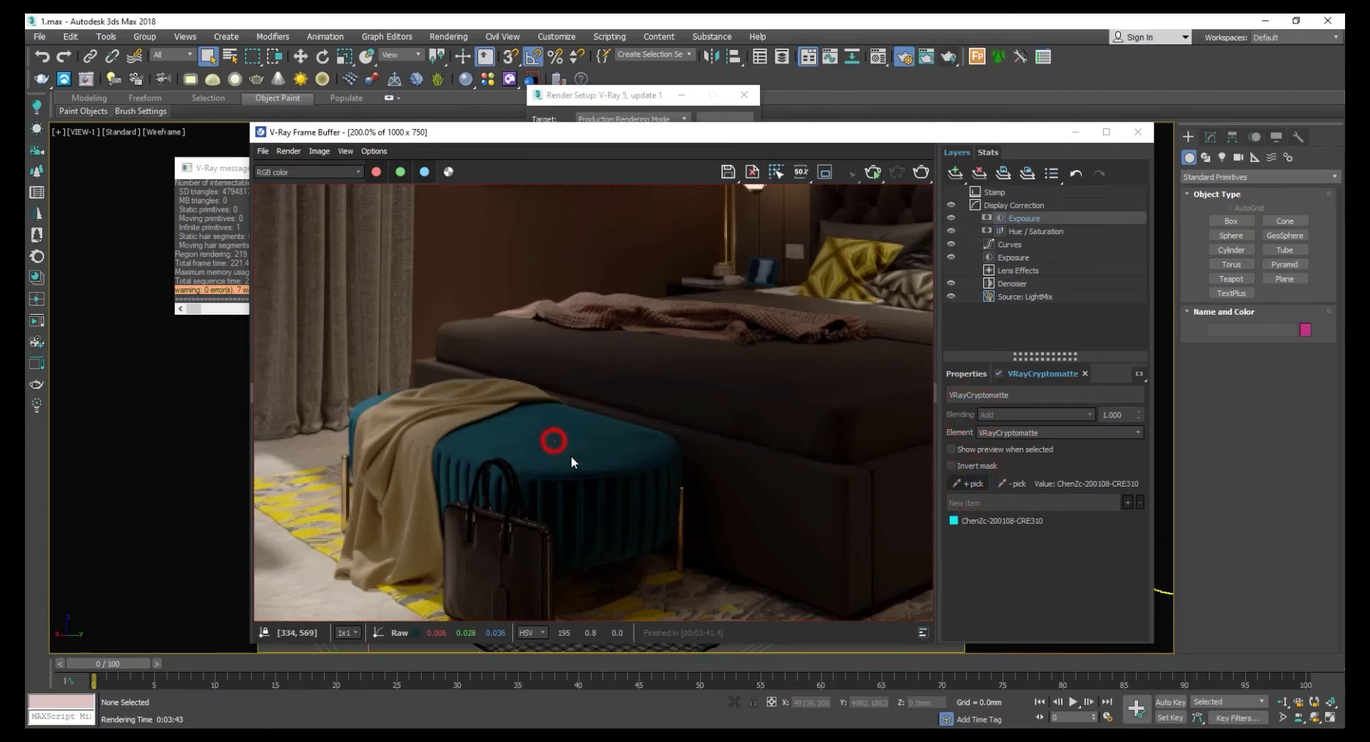
left_click(964, 376)
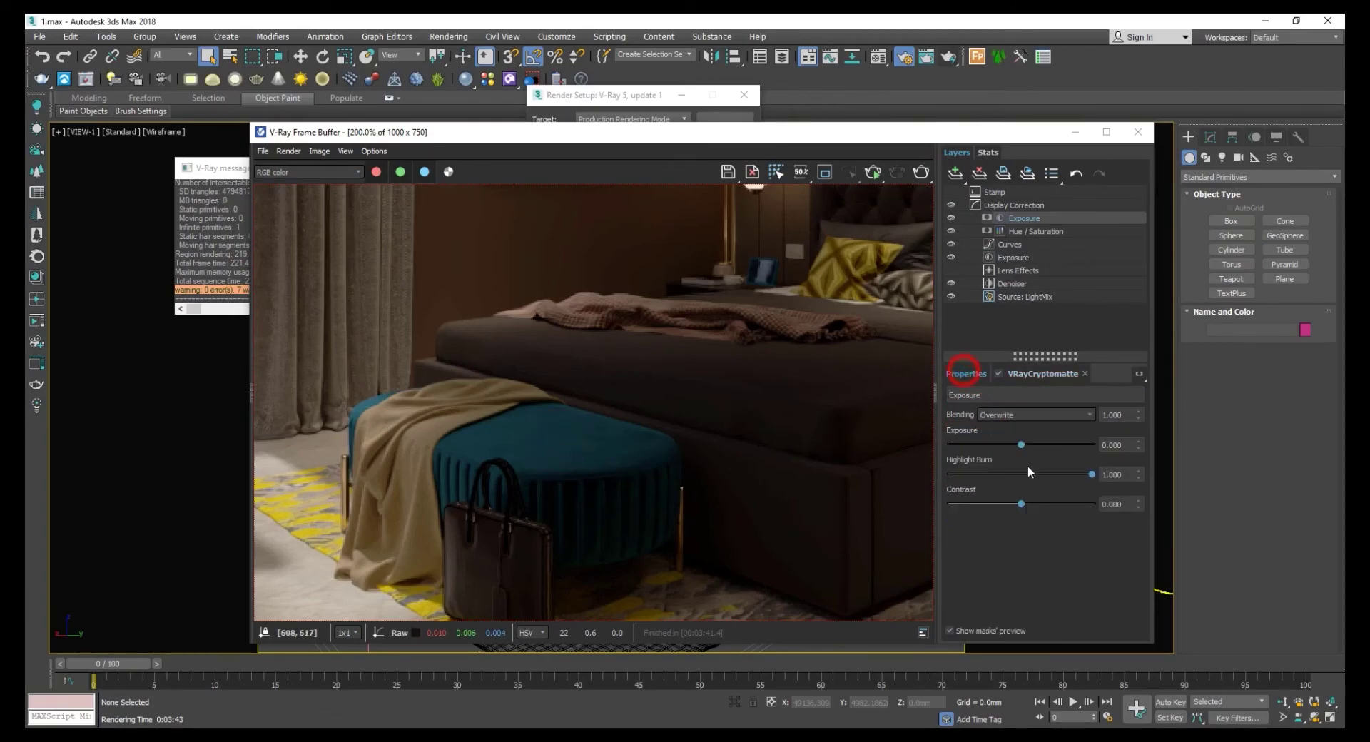